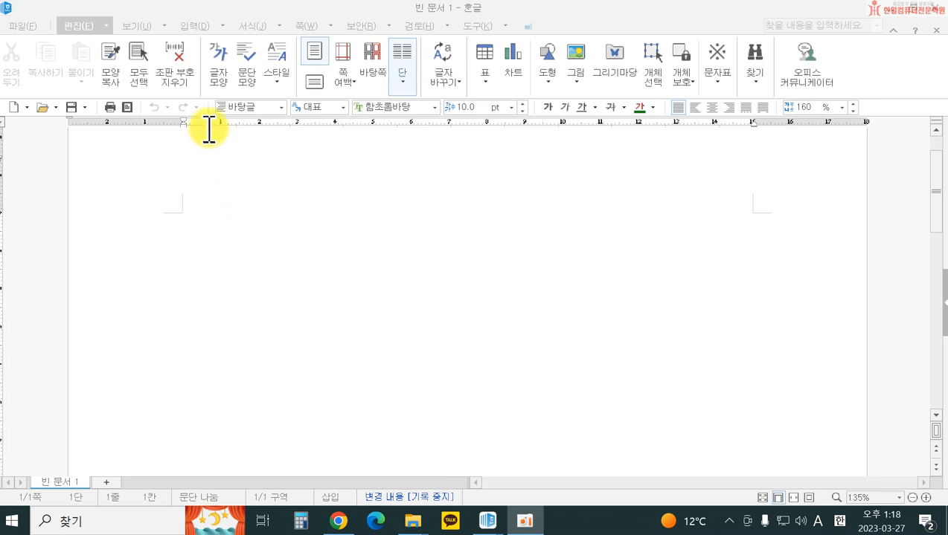
# Insert a table with 7 rows and 4 columns in the blank document, treated as a character.
pyautogui.click(194, 27)
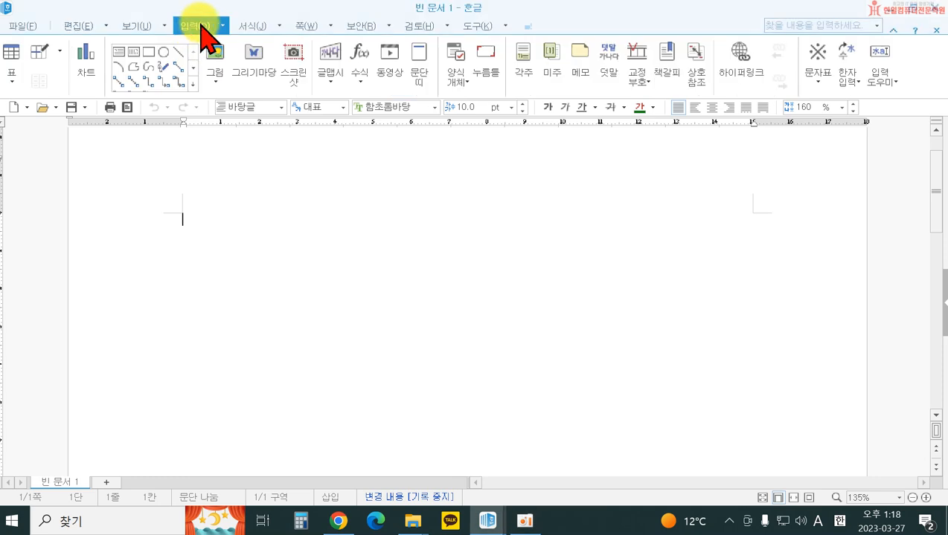
pyautogui.click(18, 63)
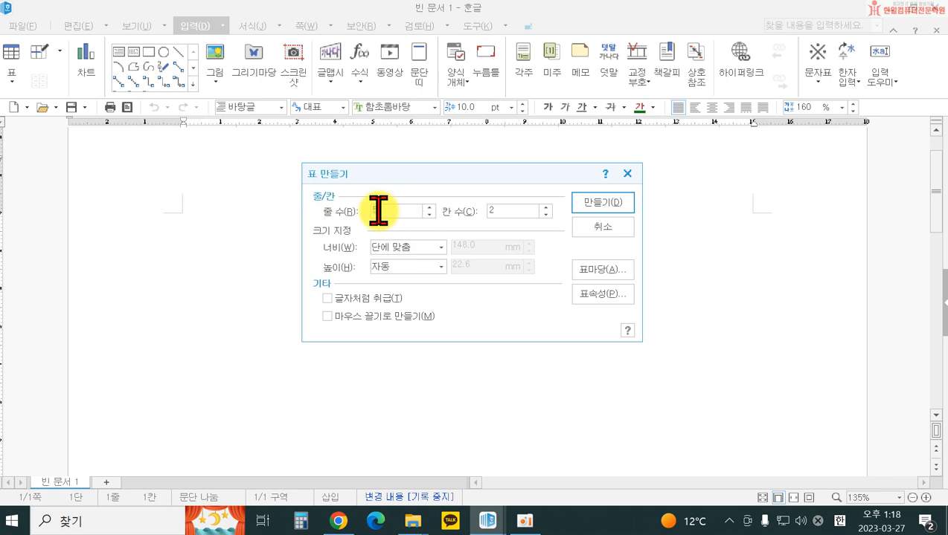
pyautogui.write('5')
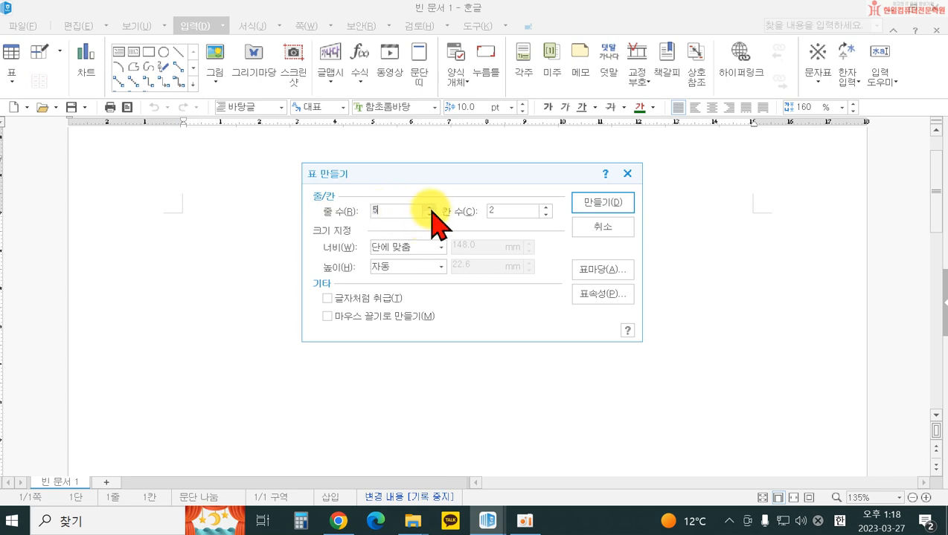
pyautogui.click(430, 208)
pyautogui.click(429, 209)
pyautogui.click(489, 210)
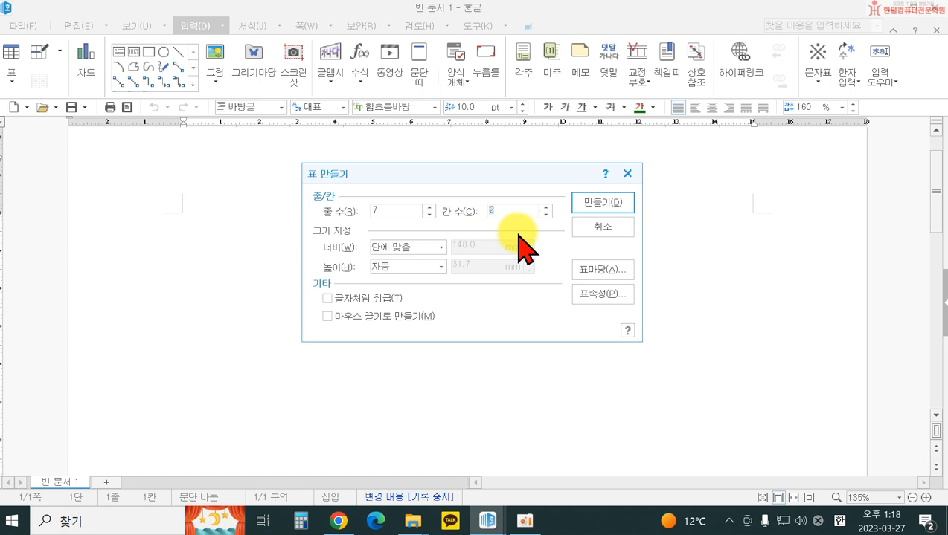
pyautogui.press('Delete')
pyautogui.write('4')
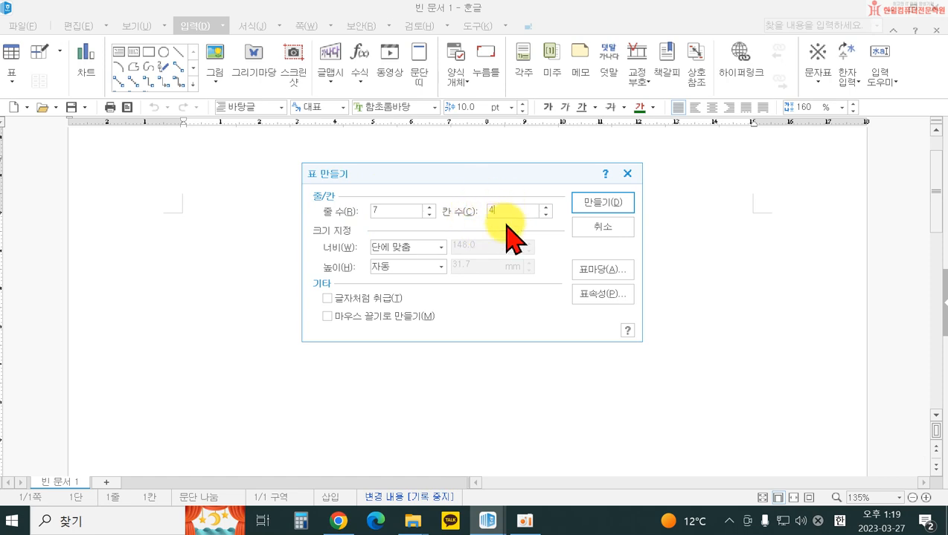
pyautogui.click(327, 299)
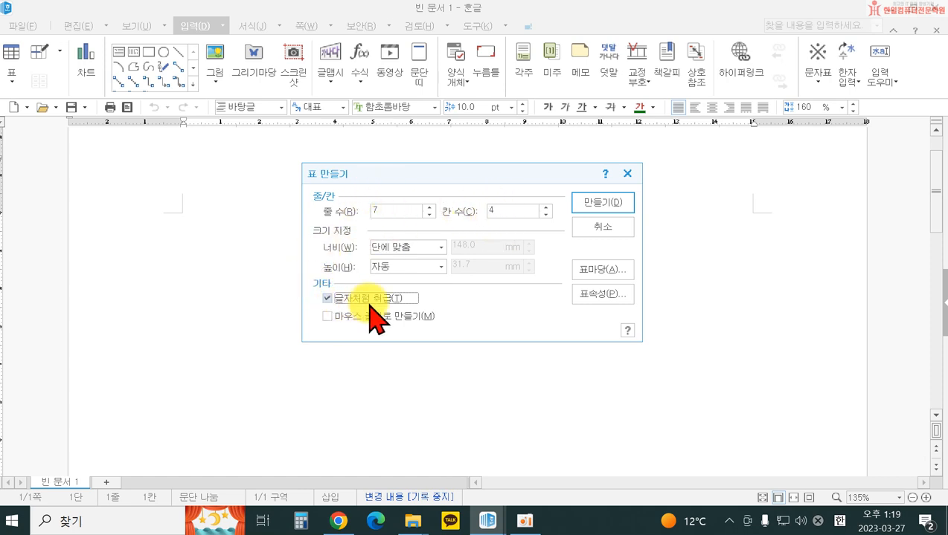
pyautogui.click(613, 211)
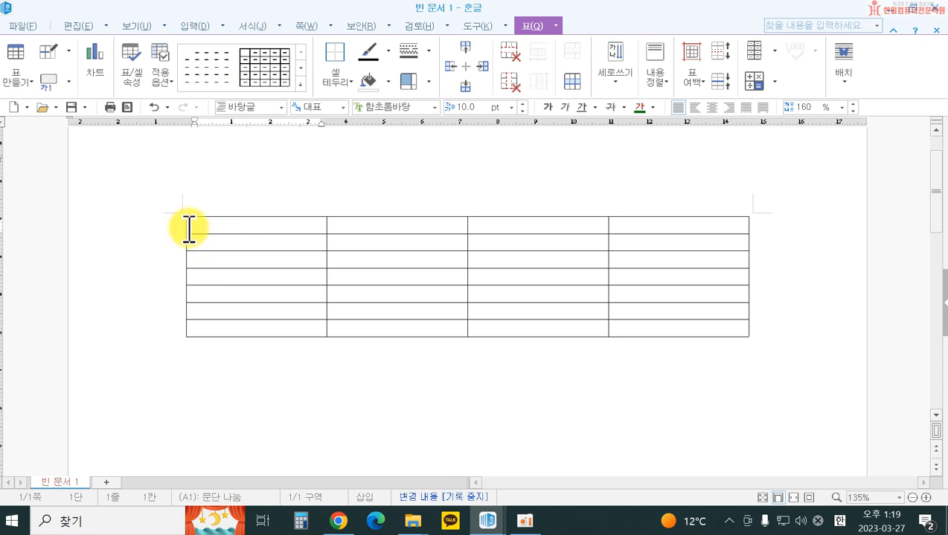
# Visit the first-row cells and highlight cell ranges across the table's rows, from the first row down to the last.
pyautogui.click(381, 223)
pyautogui.click(518, 223)
pyautogui.click(651, 223)
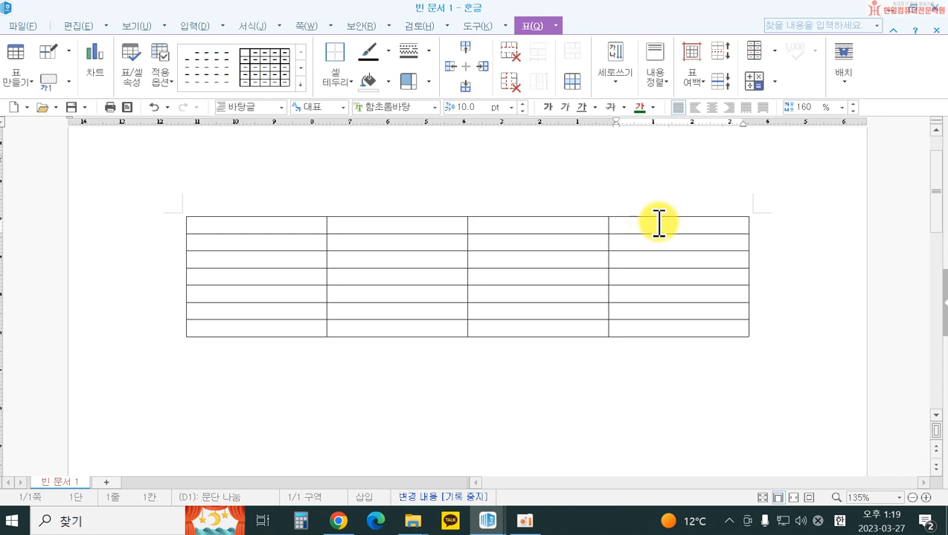
pyautogui.moveTo(203, 221); pyautogui.dragTo(697, 226)
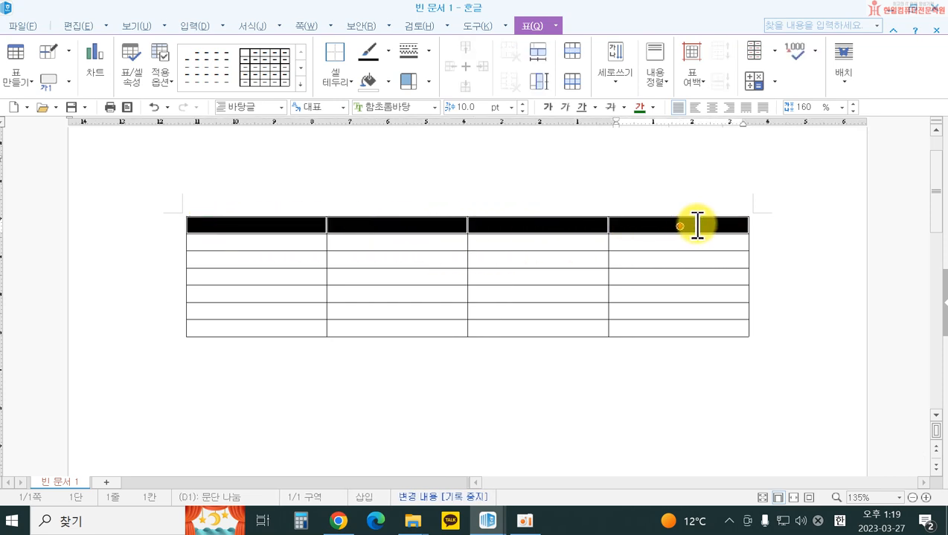
pyautogui.moveTo(262, 243); pyautogui.dragTo(354, 263)
pyautogui.moveTo(257, 278); pyautogui.dragTo(366, 278)
pyautogui.moveTo(291, 294); pyautogui.dragTo(369, 294)
pyautogui.moveTo(296, 314); pyautogui.dragTo(397, 305)
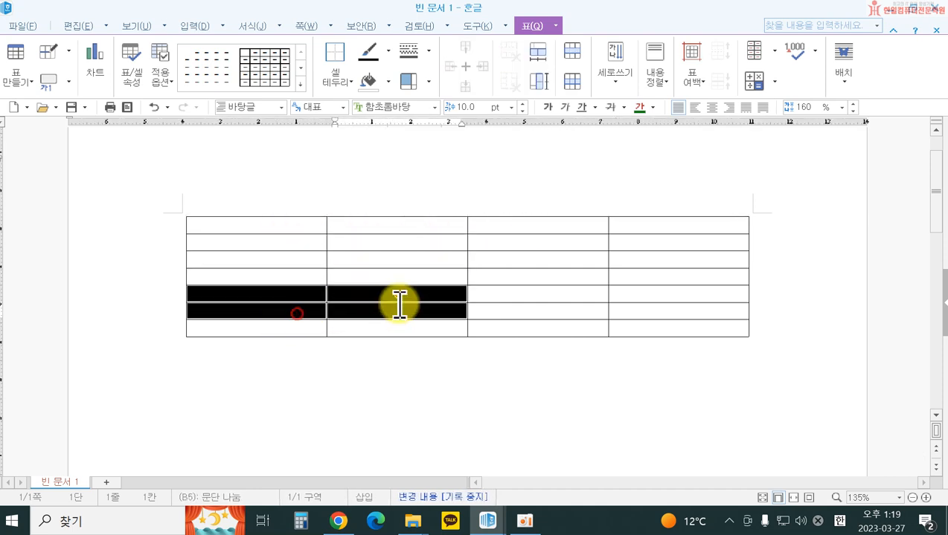
pyautogui.moveTo(281, 333); pyautogui.dragTo(676, 328)
pyautogui.click(625, 441)
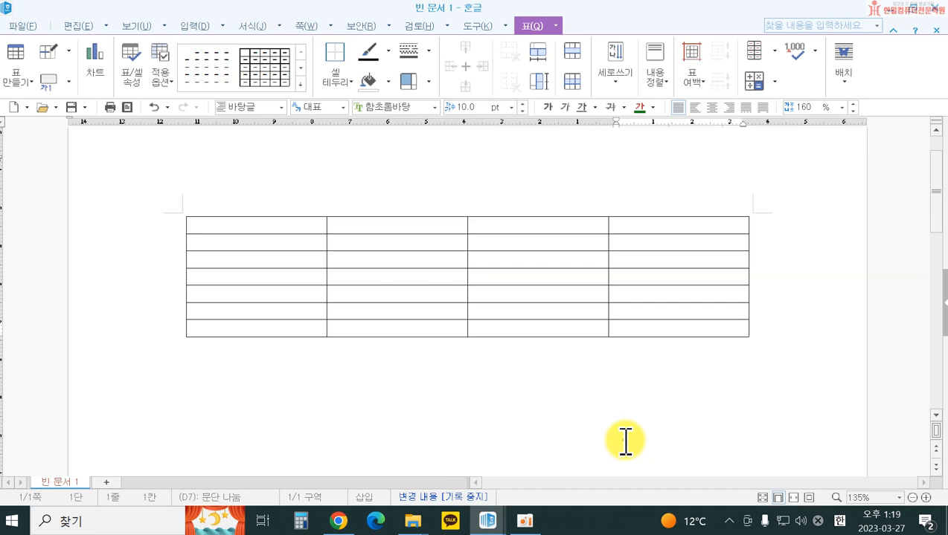
# Highlight the table's columns one after another, from the first to the fourth, and leave the table.
pyautogui.click(269, 232)
pyautogui.moveTo(268, 238); pyautogui.dragTo(282, 335)
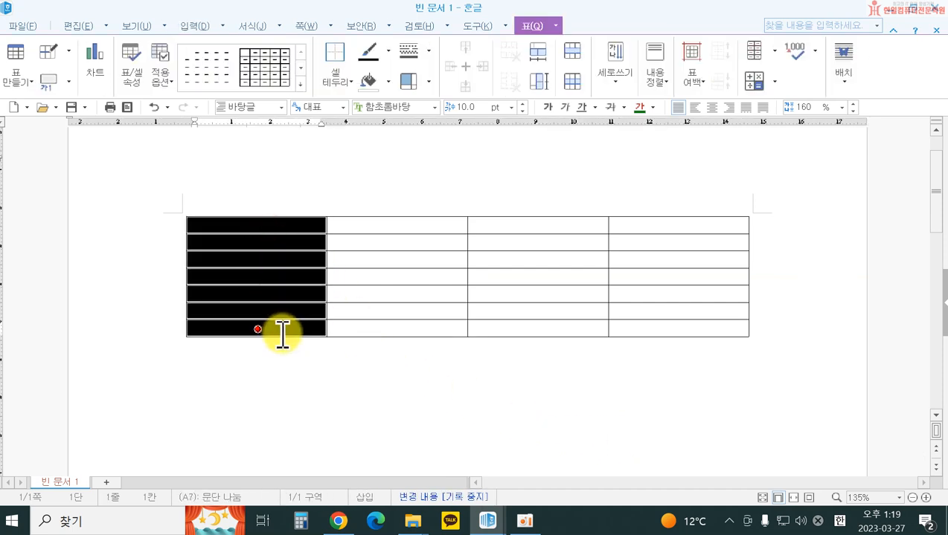
pyautogui.moveTo(380, 237); pyautogui.dragTo(377, 318)
pyautogui.moveTo(554, 222); pyautogui.dragTo(538, 312)
pyautogui.moveTo(679, 244); pyautogui.dragTo(679, 328)
pyautogui.click(631, 429)
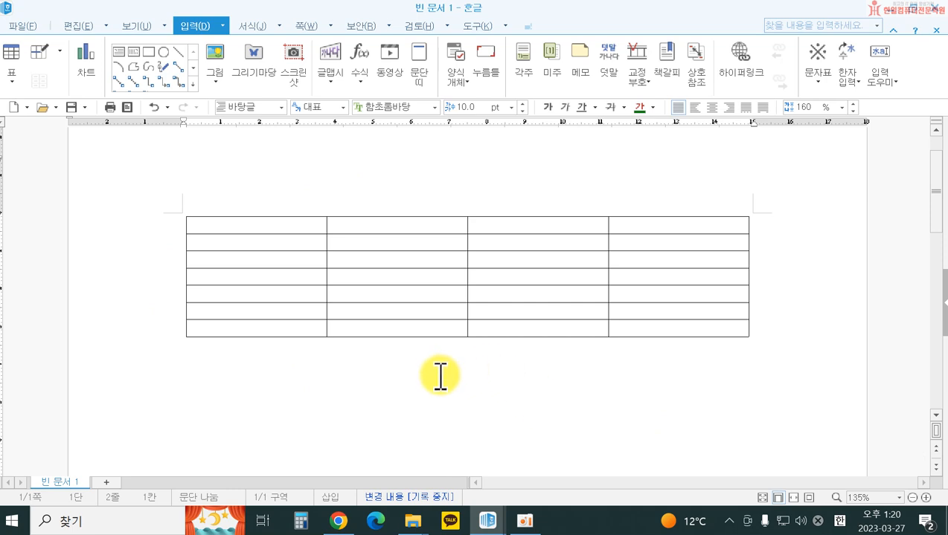
# Select the whole table as an object and delete it from the document.
pyautogui.click(541, 338)
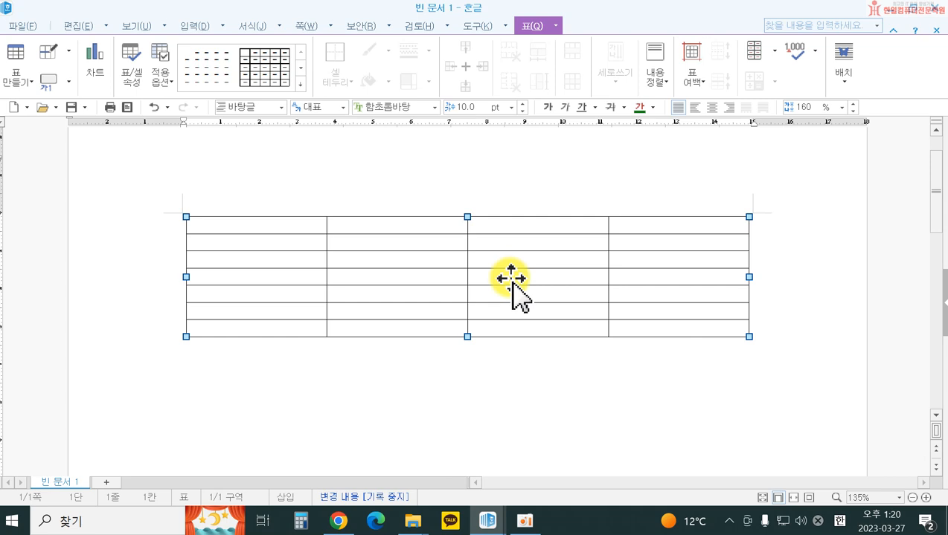
pyautogui.press('Delete')
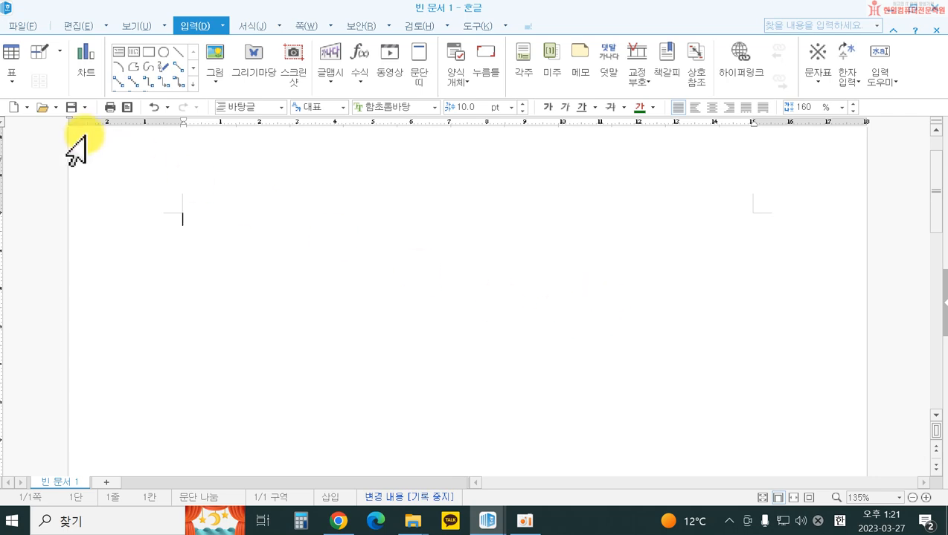
# Open the 회원명단 document from the 10강 folder inside 쓱싹한글, within the instructor's second numbered folder on the desktop.
pyautogui.click(23, 26)
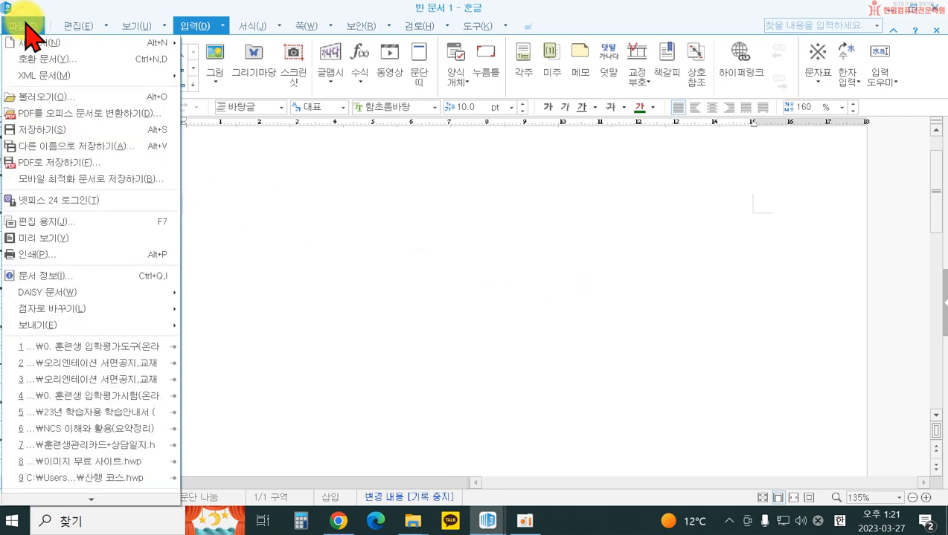
pyautogui.click(33, 111)
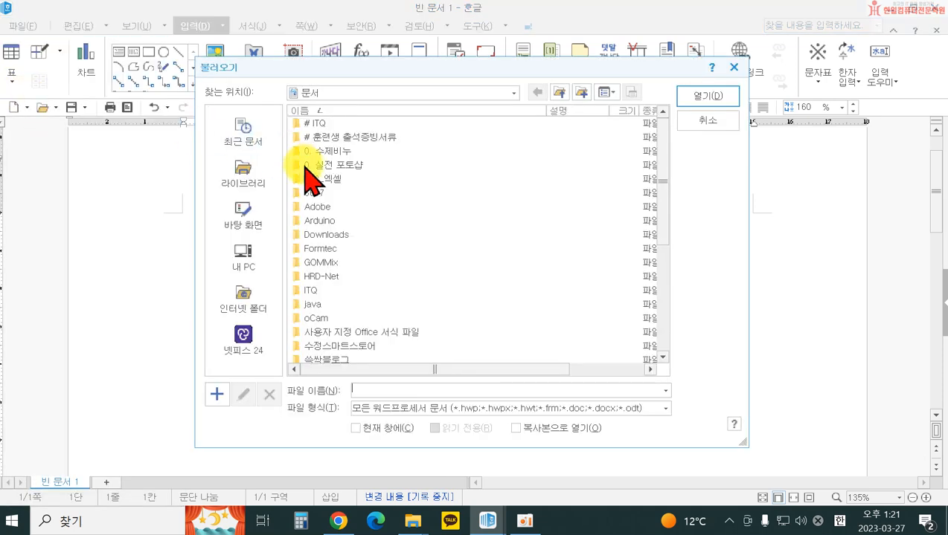
pyautogui.click(246, 217)
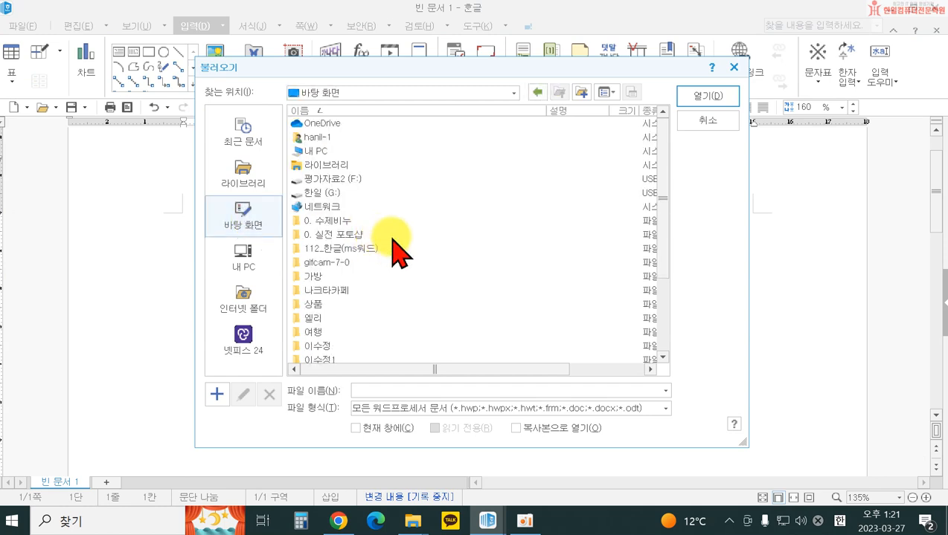
pyautogui.moveTo(662, 217); pyautogui.dragTo(662, 256)
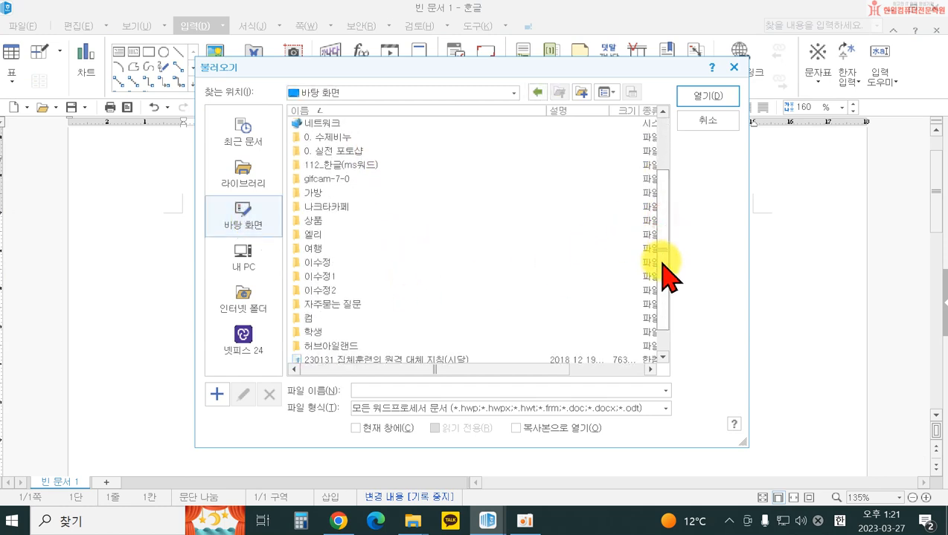
pyautogui.doubleClick(318, 292)
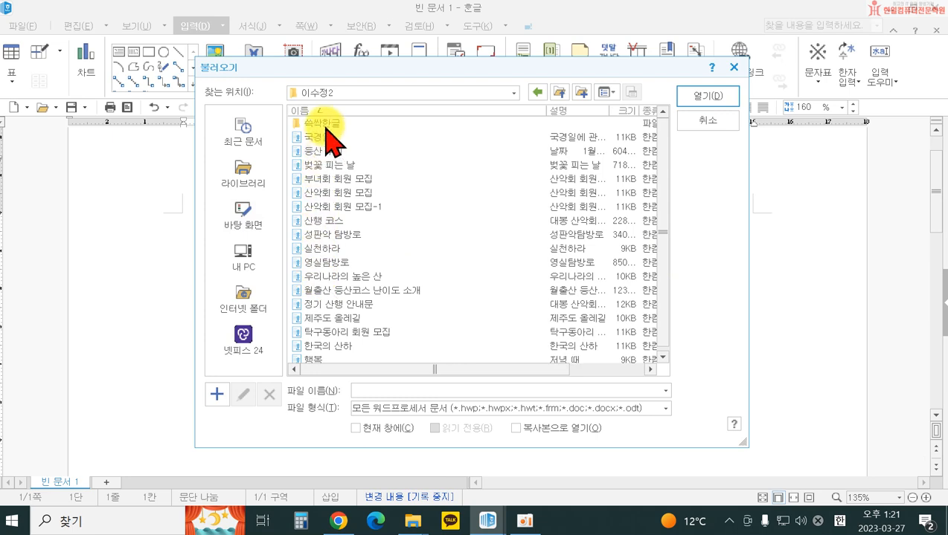
pyautogui.doubleClick(325, 126)
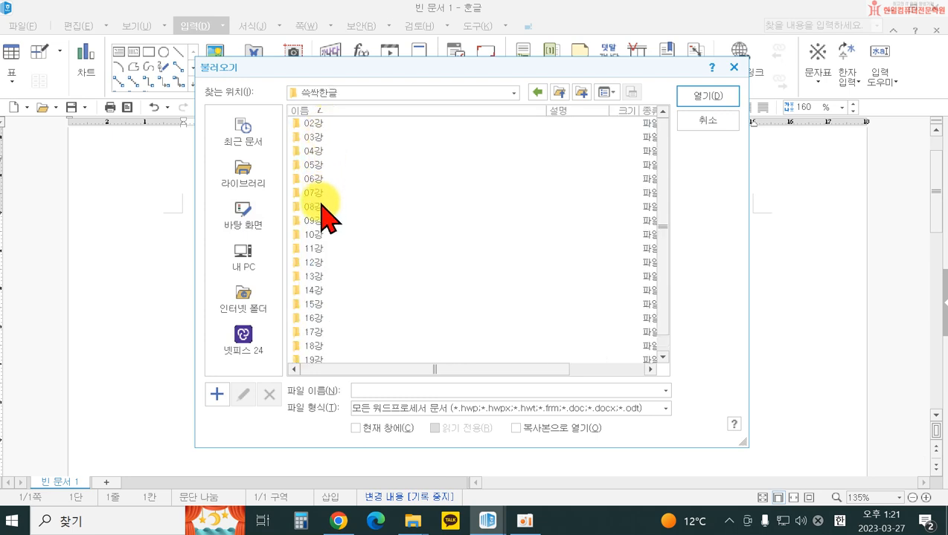
pyautogui.doubleClick(316, 235)
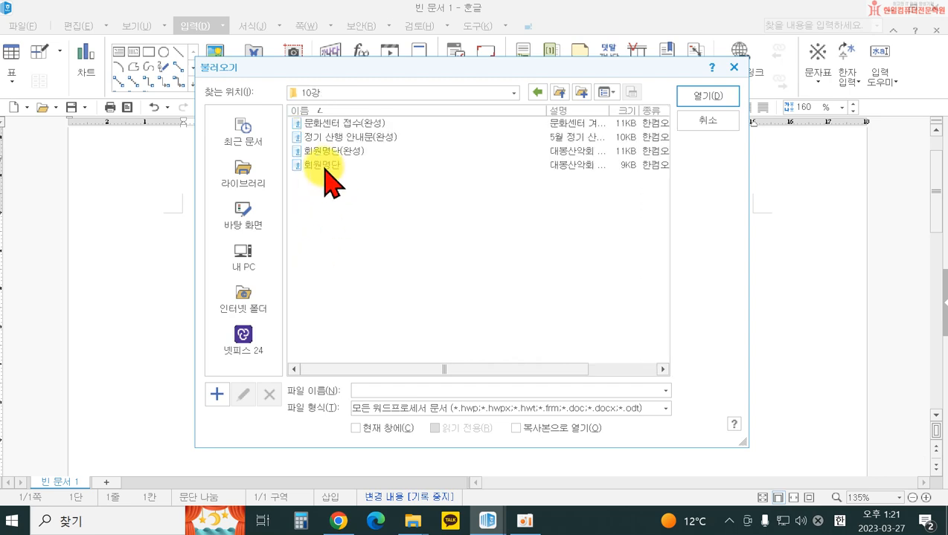
pyautogui.doubleClick(325, 168)
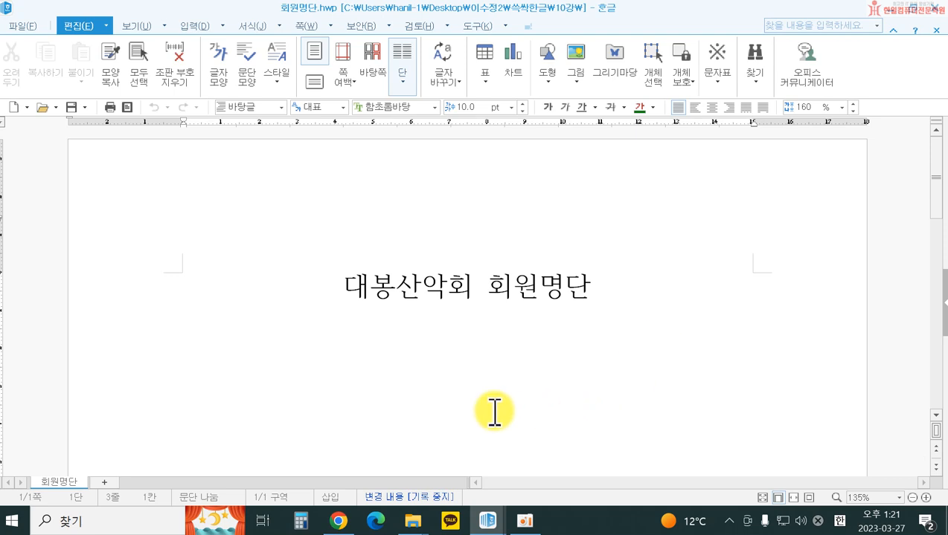
# Insert a table with 10 rows and 4 columns below the title, treated as a character.
pyautogui.click(195, 39)
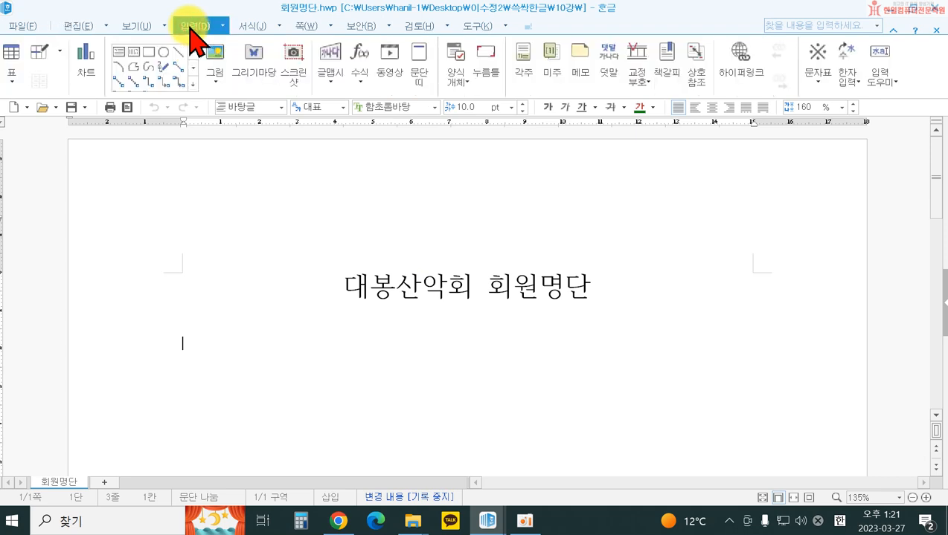
pyautogui.click(12, 60)
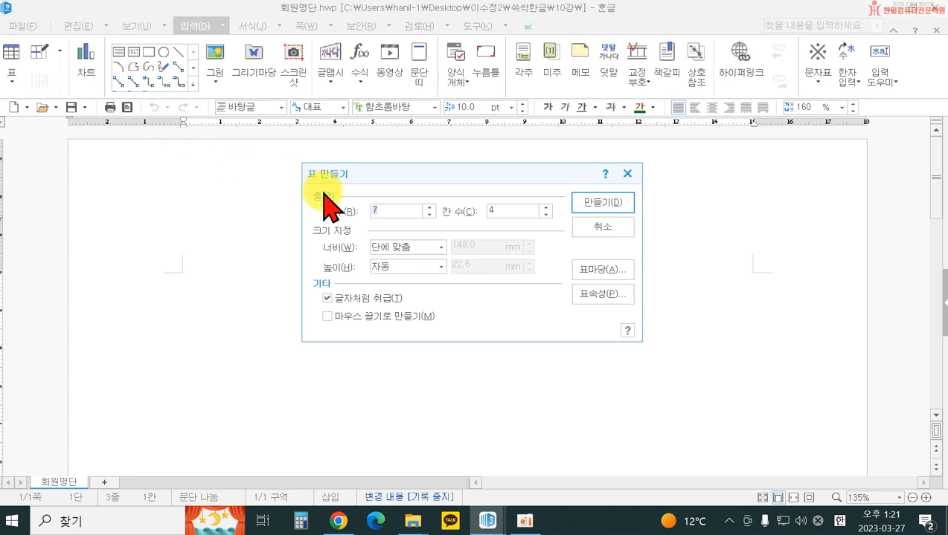
pyautogui.click(429, 207)
pyautogui.click(429, 207)
pyautogui.click(428, 207)
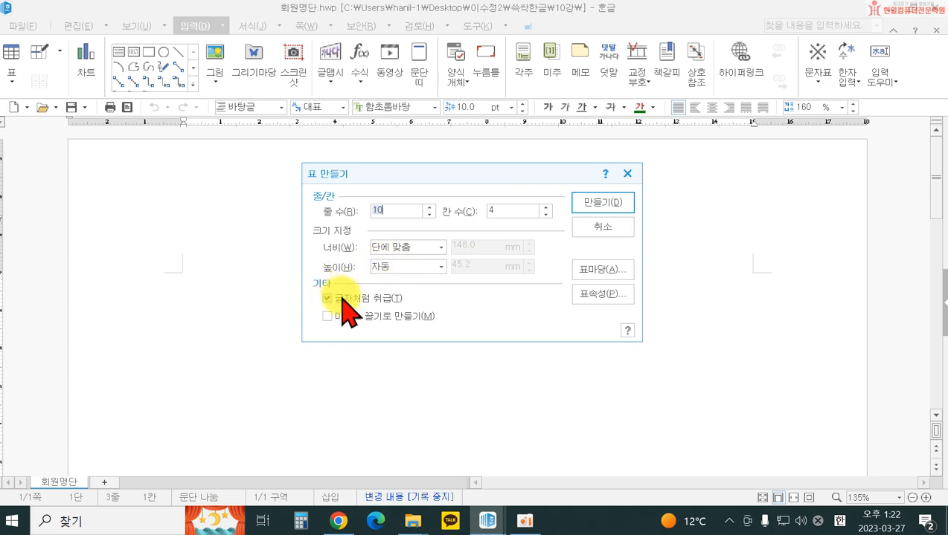
pyautogui.click(609, 210)
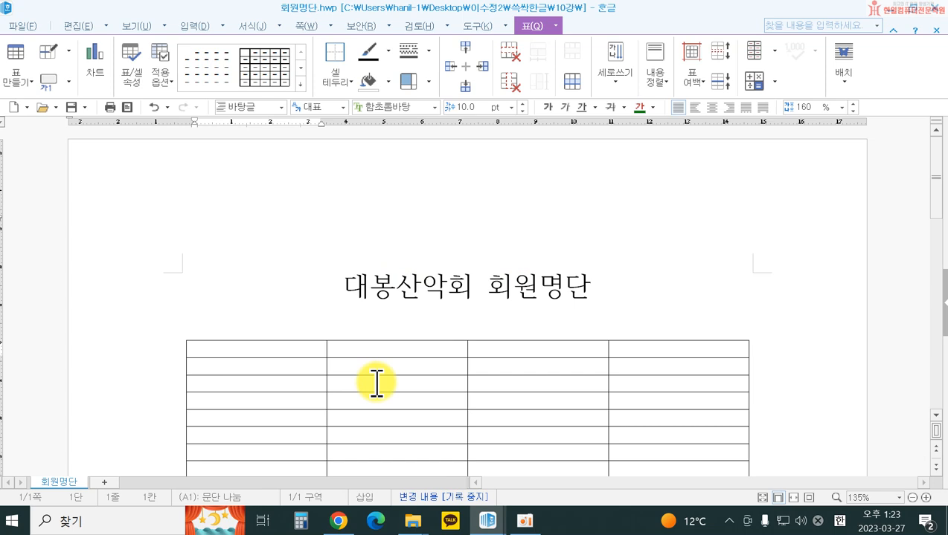
# Fill the table's header row with 직책, 성명, 주소 and 전화번호, ending in the first cell of the second row.
pyautogui.write('지ㅊㅐㄱ')
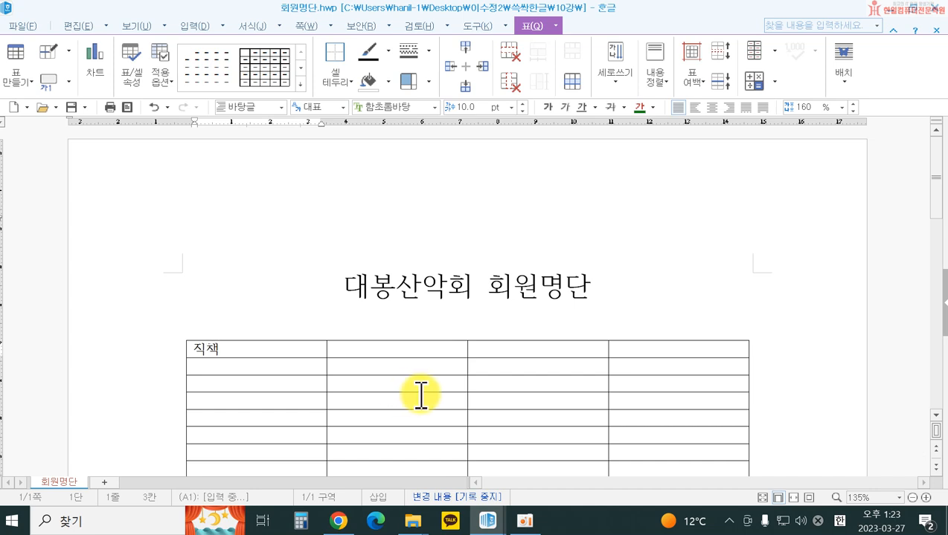
pyautogui.press('Tab')
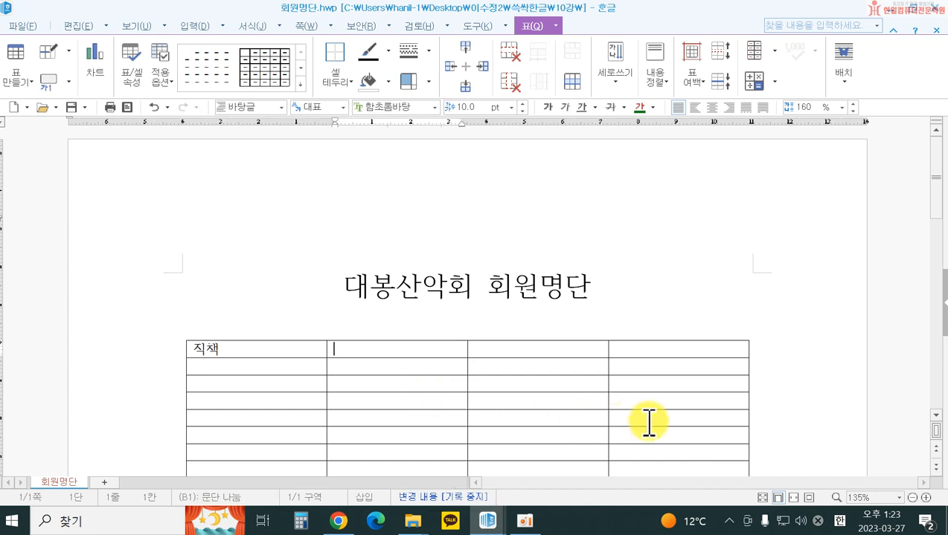
pyautogui.write('성명')
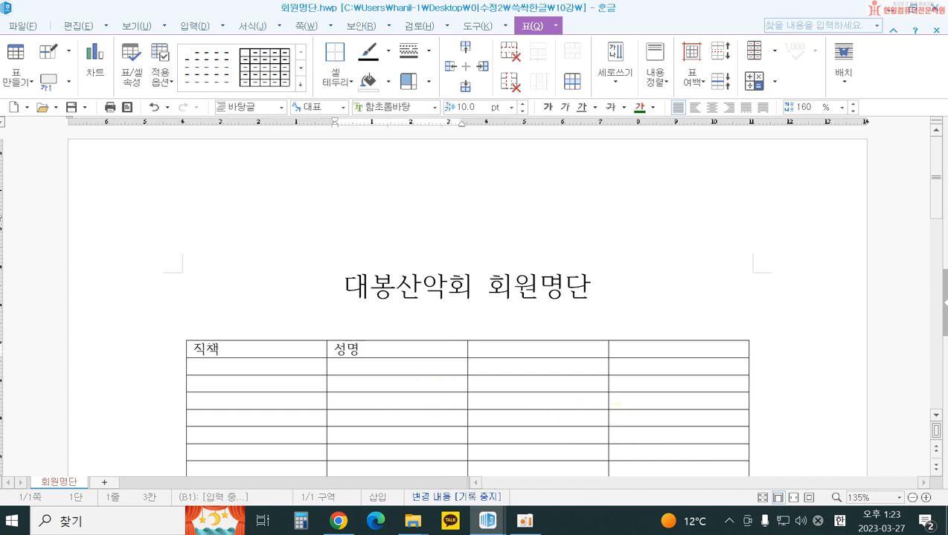
pyautogui.press('Tab')
pyautogui.write('주소')
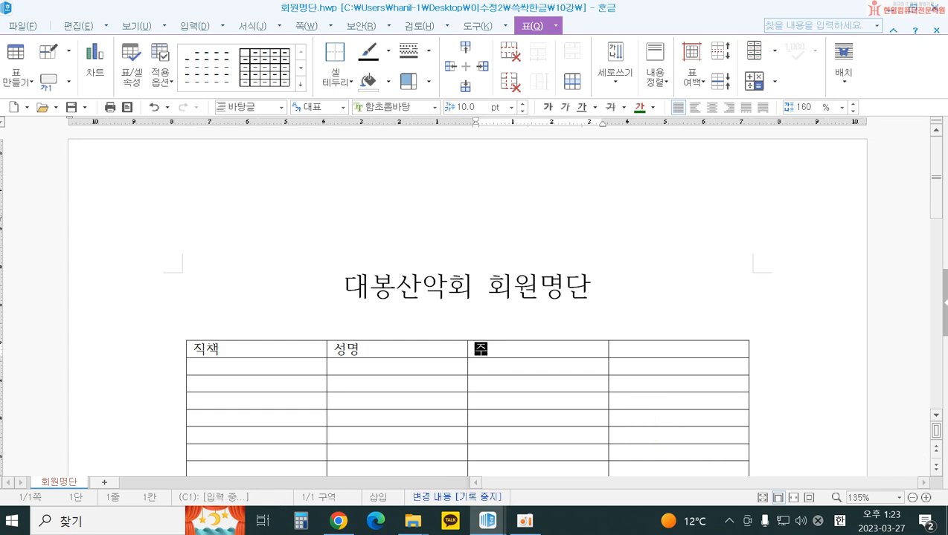
pyautogui.press('Tab')
pyautogui.write('전화번호')
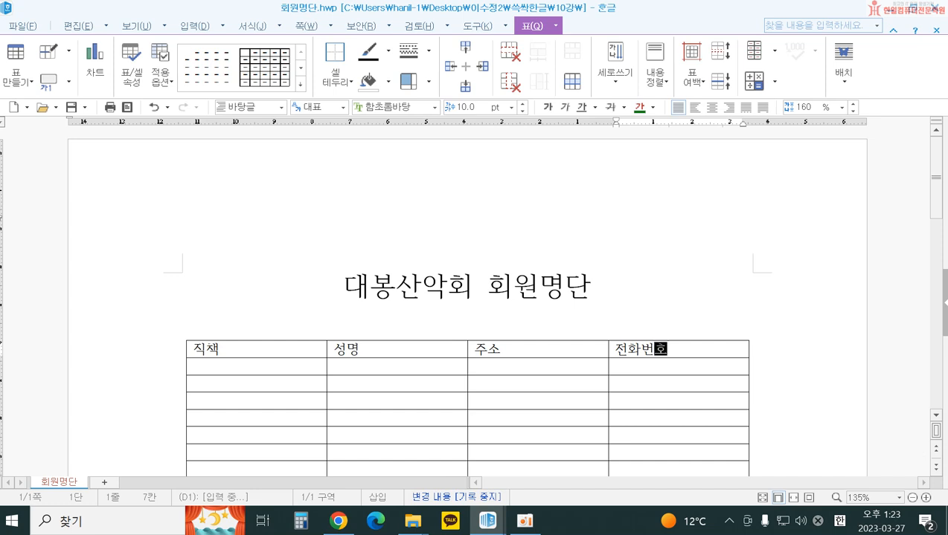
pyautogui.press('Tab')
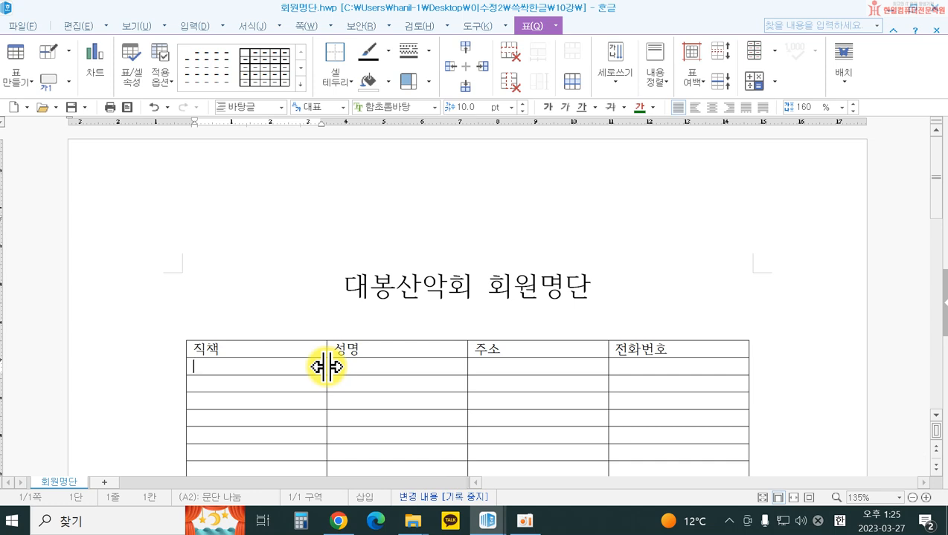
# Narrow the 직책 and 성명 columns to about equal widths and 전화번호 slightly, giving the freed space to the 주소 column.
pyautogui.moveTo(325, 366); pyautogui.dragTo(272, 365)
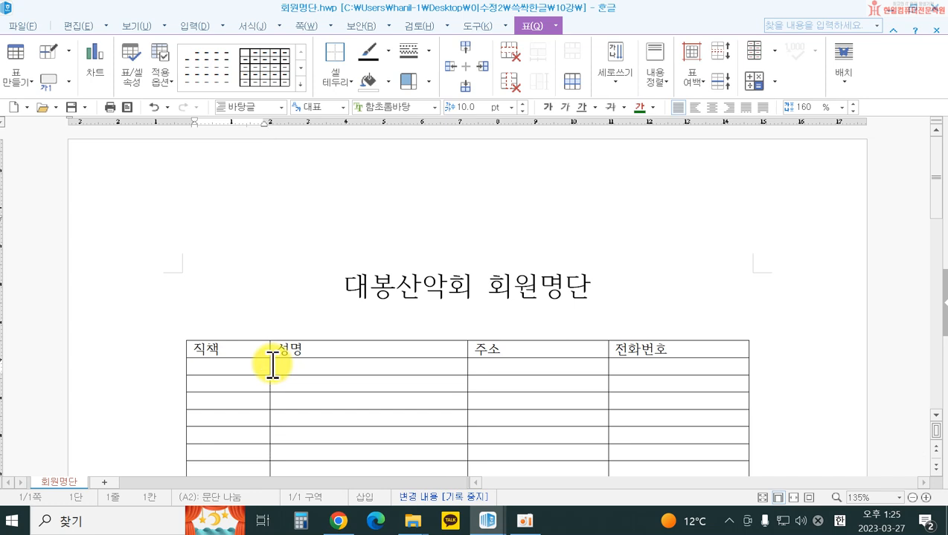
pyautogui.moveTo(457, 356); pyautogui.dragTo(353, 352)
pyautogui.moveTo(606, 349); pyautogui.dragTo(620, 349)
pyautogui.scroll(-2, 551, 386)
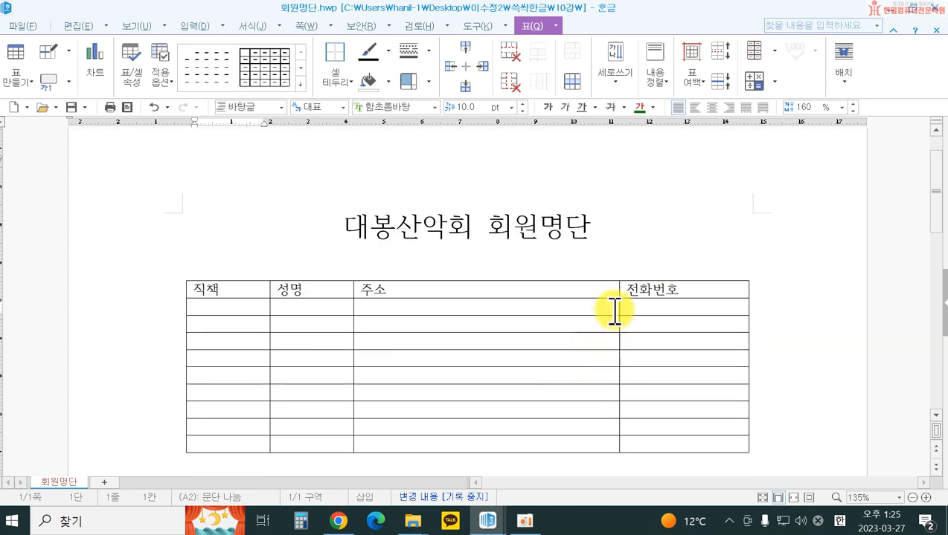
# Widen the 전화번호 column slightly at the expense of 주소, and increase the height of all table rows evenly by three increments.
pyautogui.moveTo(619, 303)
pyautogui.mouseDown()
pyautogui.moveTo(592, 304)
pyautogui.moveTo(612, 305)
pyautogui.mouseUp()
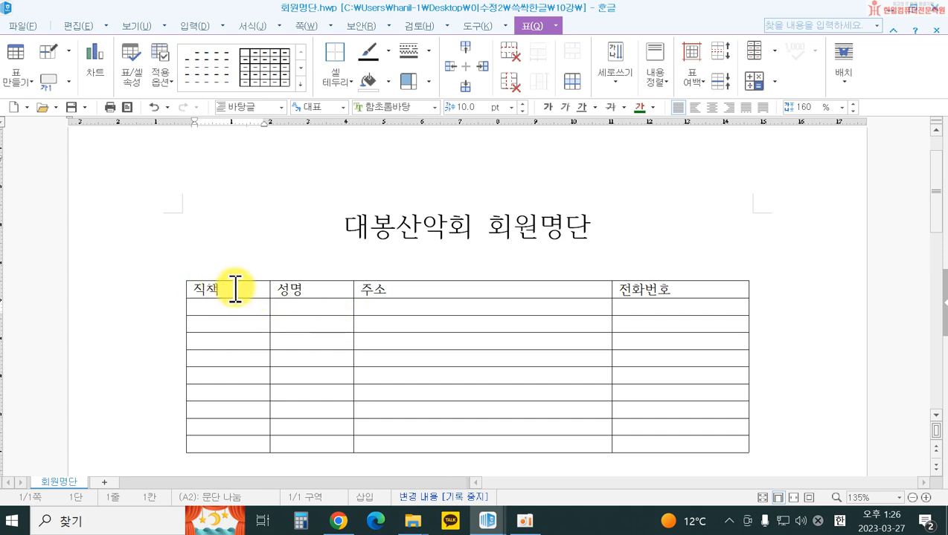
pyautogui.moveTo(233, 287); pyautogui.dragTo(692, 466)
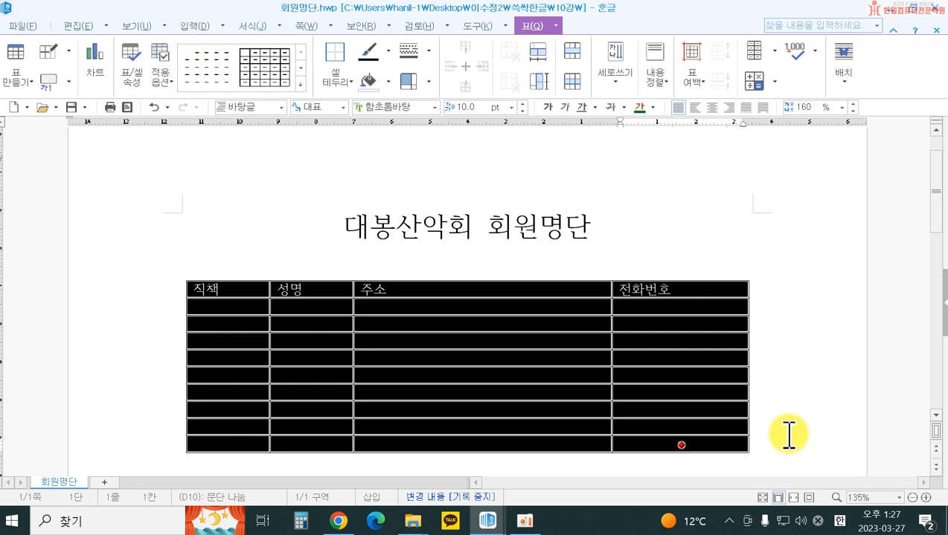
pyautogui.hotkey('ctrl', 'Down')
pyautogui.hotkey('ctrl', 'Down')
pyautogui.hotkey('ctrl', 'Down')
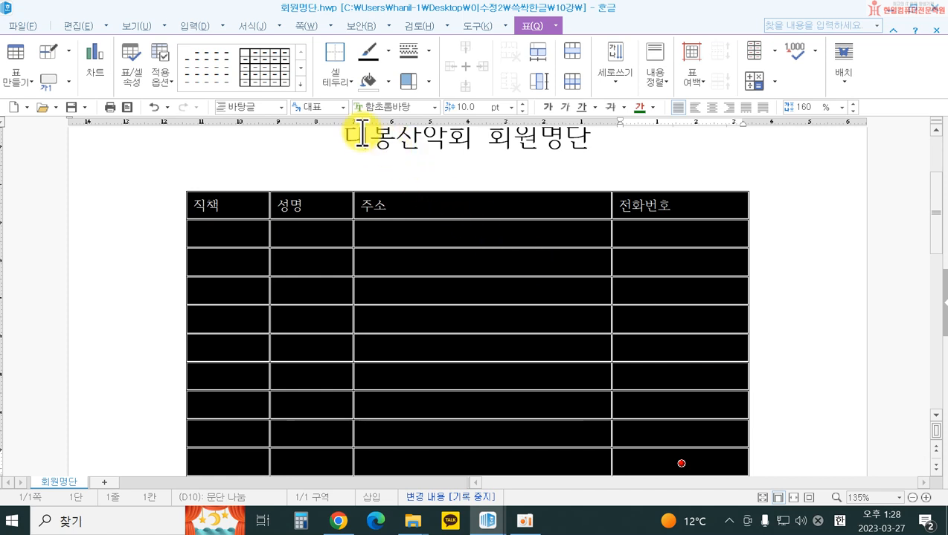
# Set the font of the whole table to 함초롬돋움 and center the text in all cells.
pyautogui.click(434, 108)
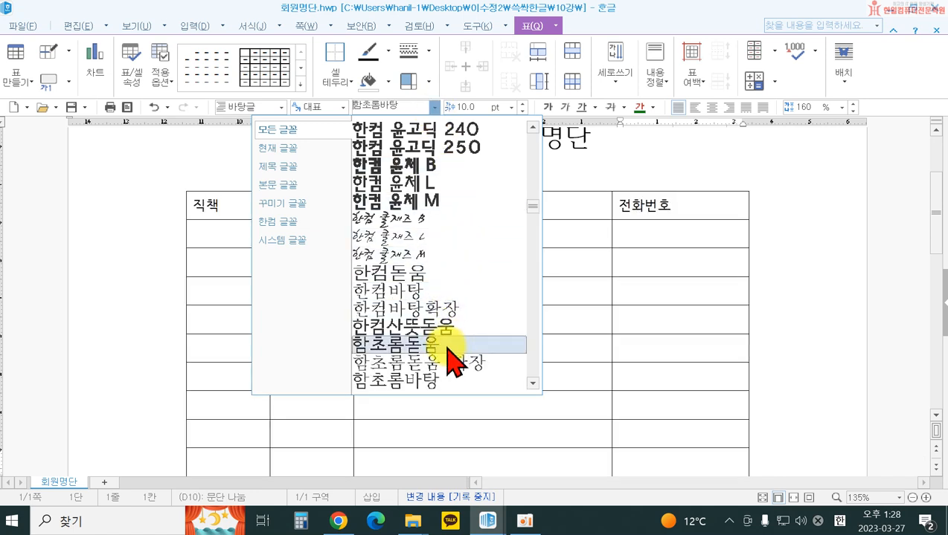
pyautogui.click(448, 345)
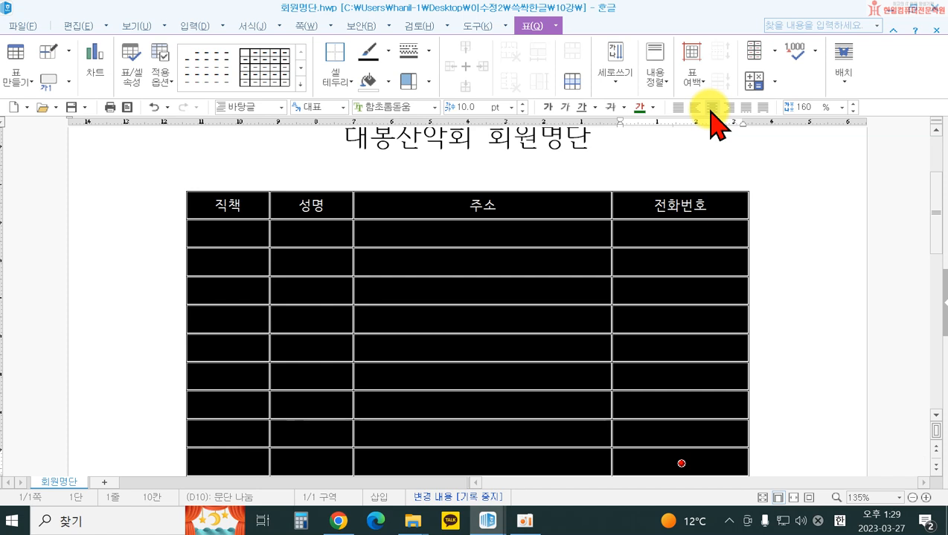
pyautogui.press('Escape')
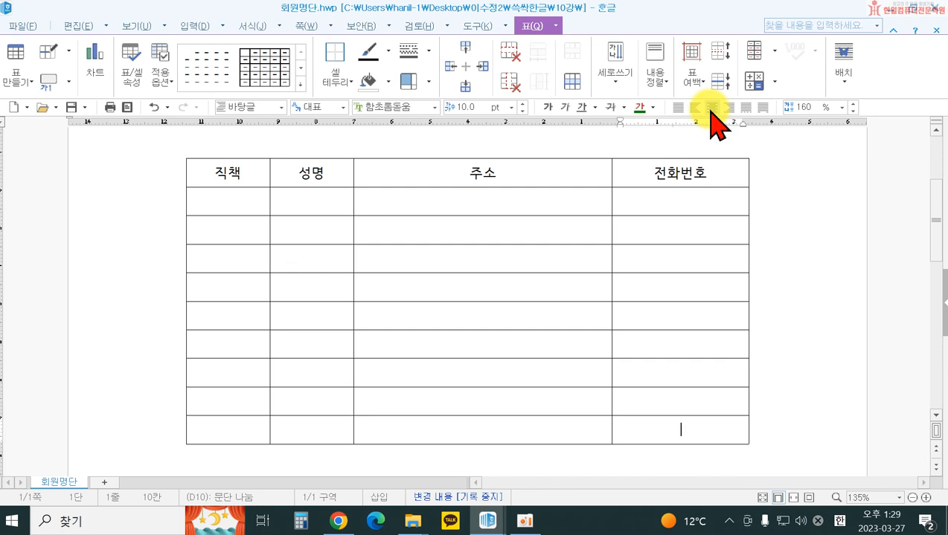
# Fill the table's second row with the position 회장 and that member's name, address and phone number.
pyautogui.click(227, 205)
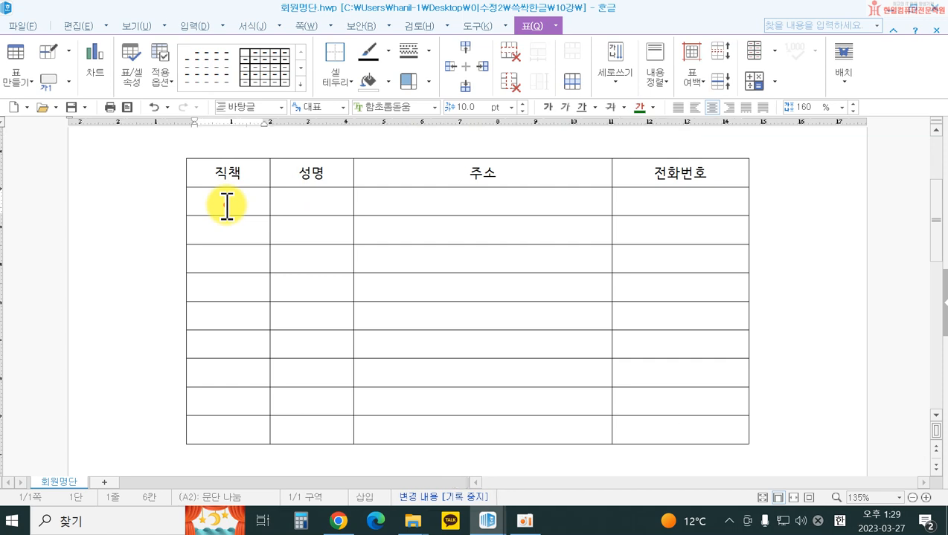
pyautogui.write('회장')
pyautogui.press('Tab')
pyautogui.write('설운동')
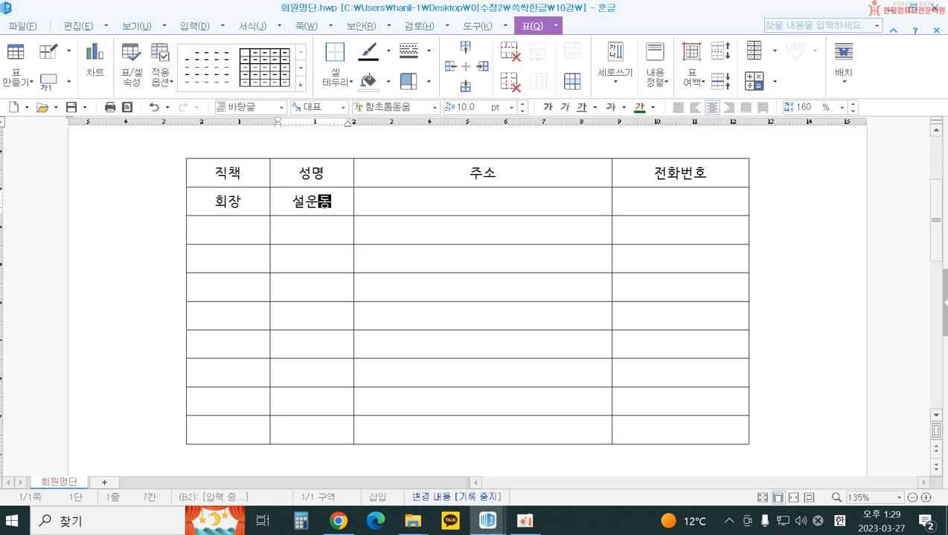
pyautogui.press('Tab')
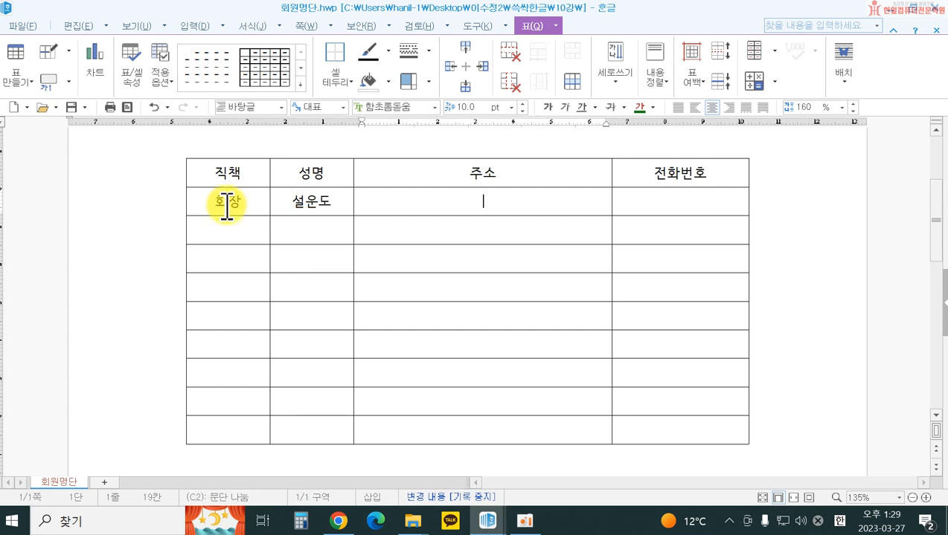
pyautogui.write('서울시 서대문구')
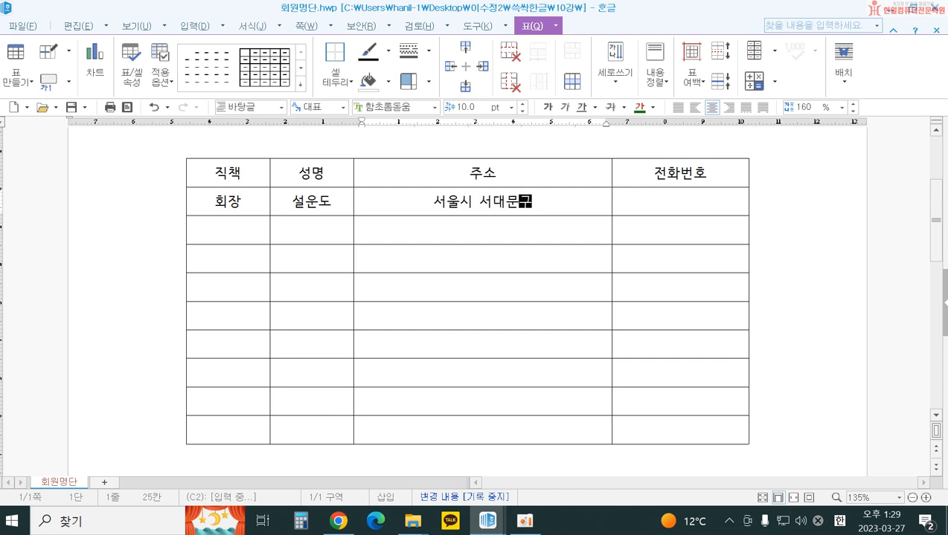
pyautogui.press('Tab')
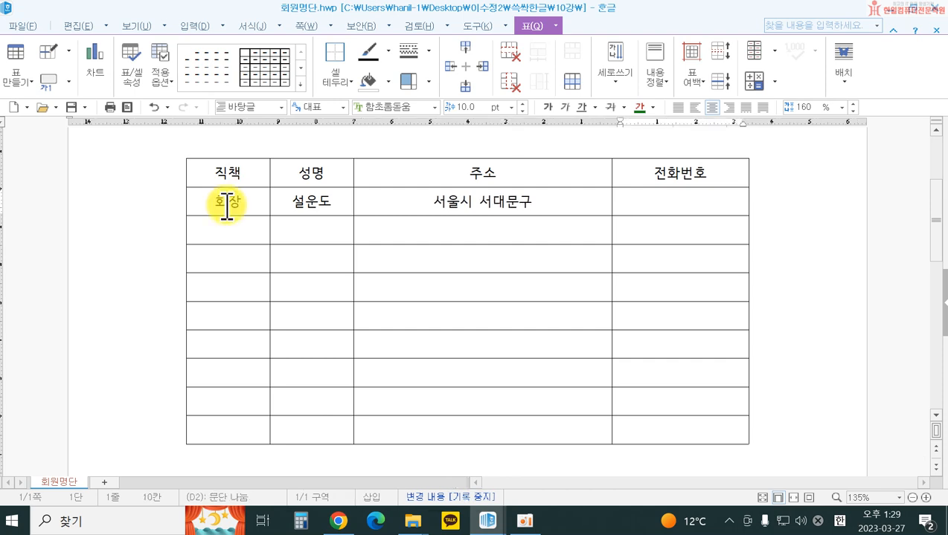
pyautogui.write('010-23')
pyautogui.press('BackSpace')
pyautogui.press('BackSpace')
pyautogui.write('1234-57')
pyautogui.press('BackSpace')
pyautogui.write('678')
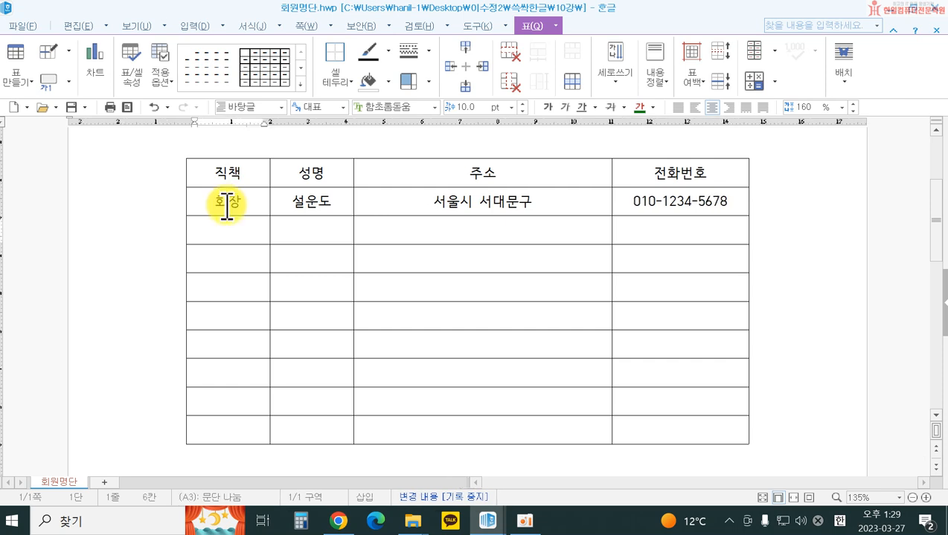
# Fill the third row with the position 총무 and that member's name, address and phone number.
pyautogui.write('초ㅇ무')
pyautogui.press('Tab')
pyautogui.write('김ㅇ용임')
pyautogui.press('Tab')
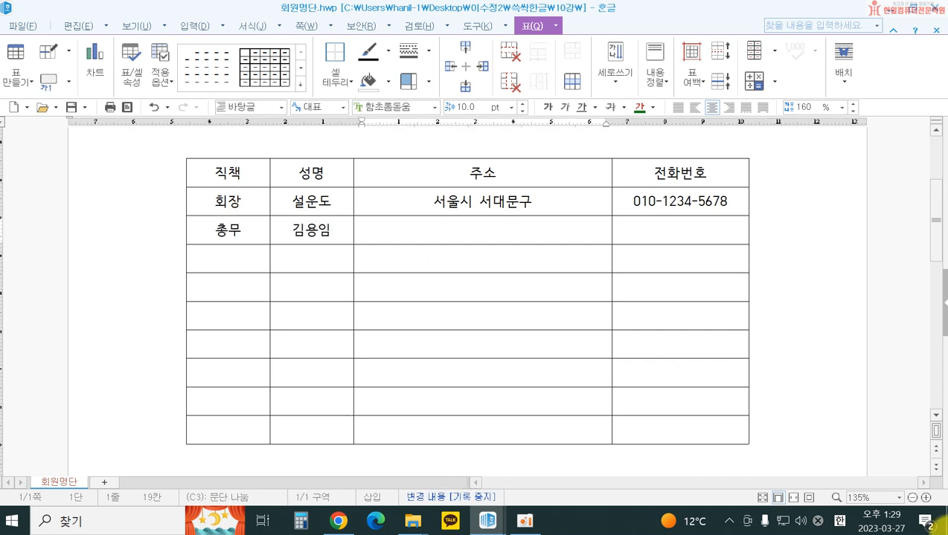
pyautogui.write('서울시 도봉')
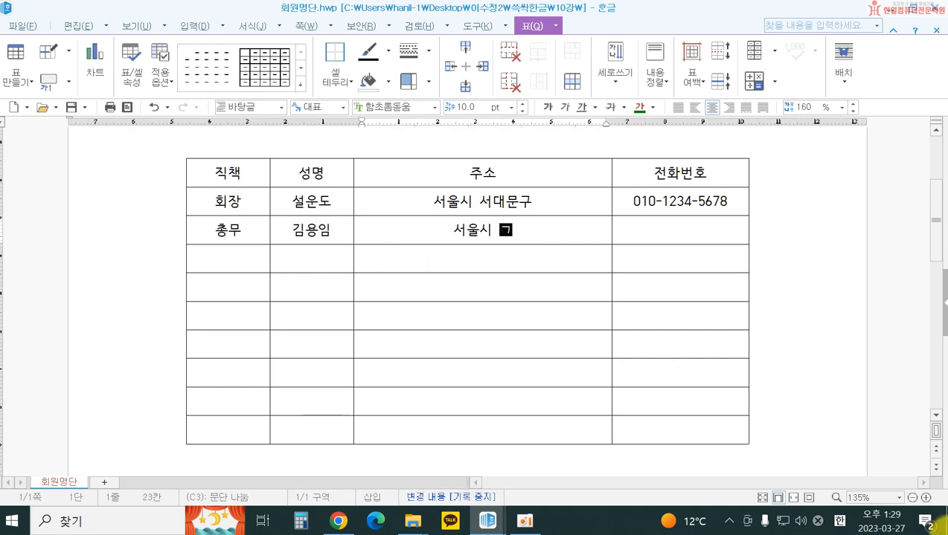
pyautogui.write('구')
pyautogui.press('Tab')
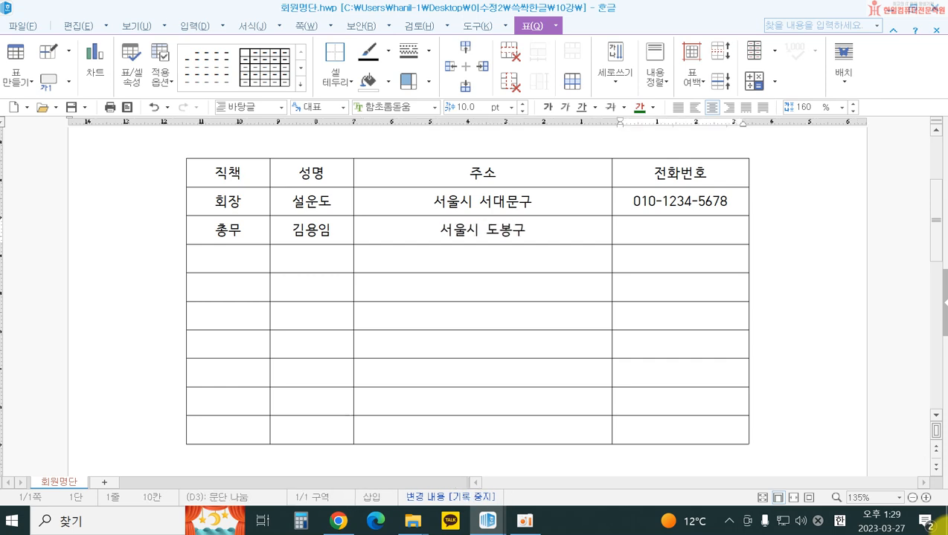
pyautogui.write('010-000')
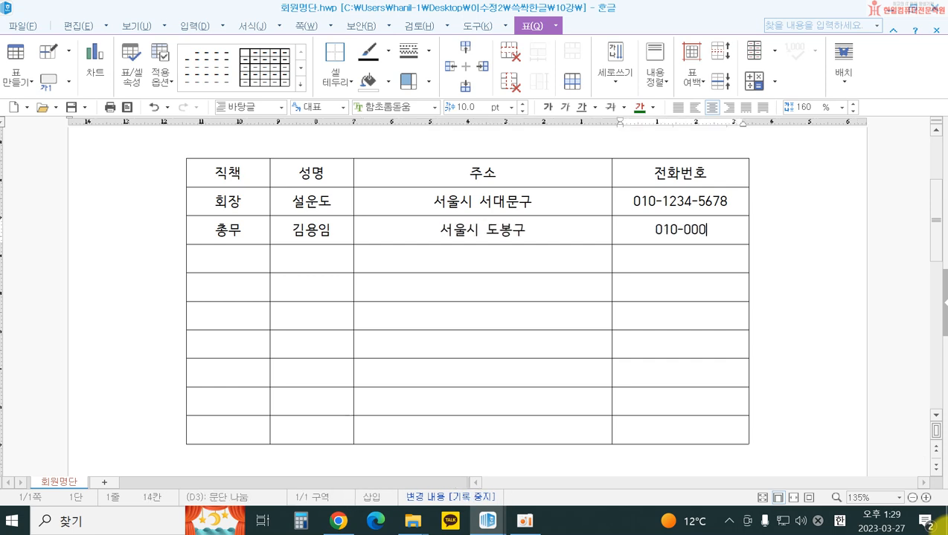
pyautogui.write('0-1111')
pyautogui.press('Tab')
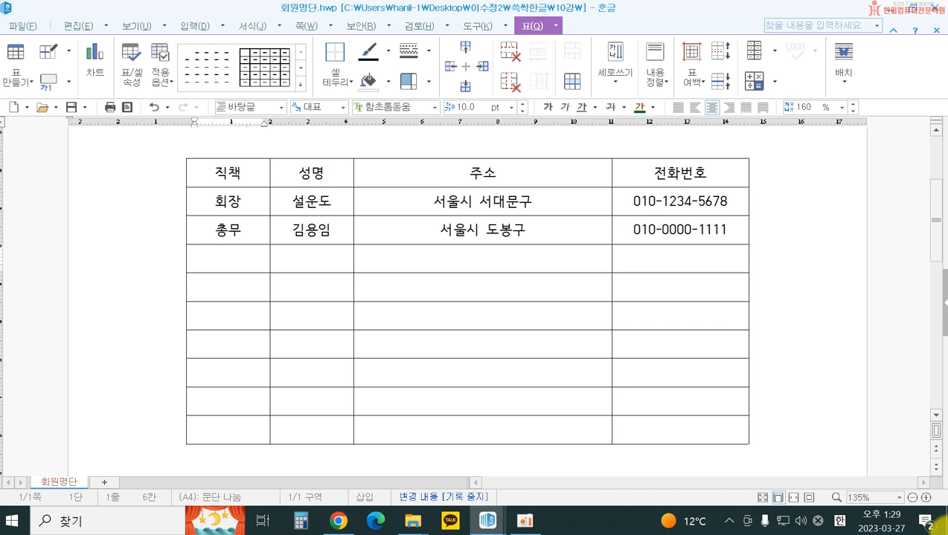
# Fill the fourth row with the position 산악대장 and that member's name, address and phone number.
pyautogui.write('산악대장')
pyautogui.press('Tab')
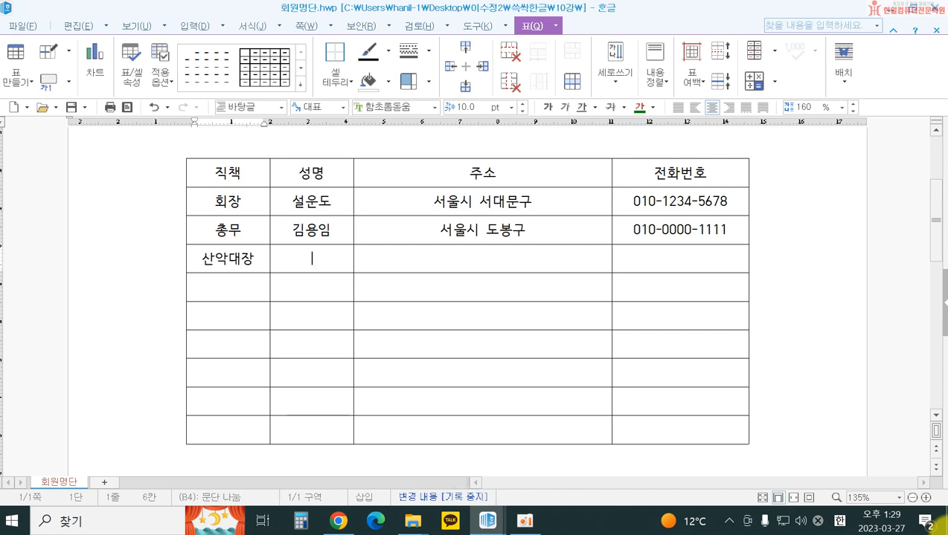
pyautogui.write('강진')
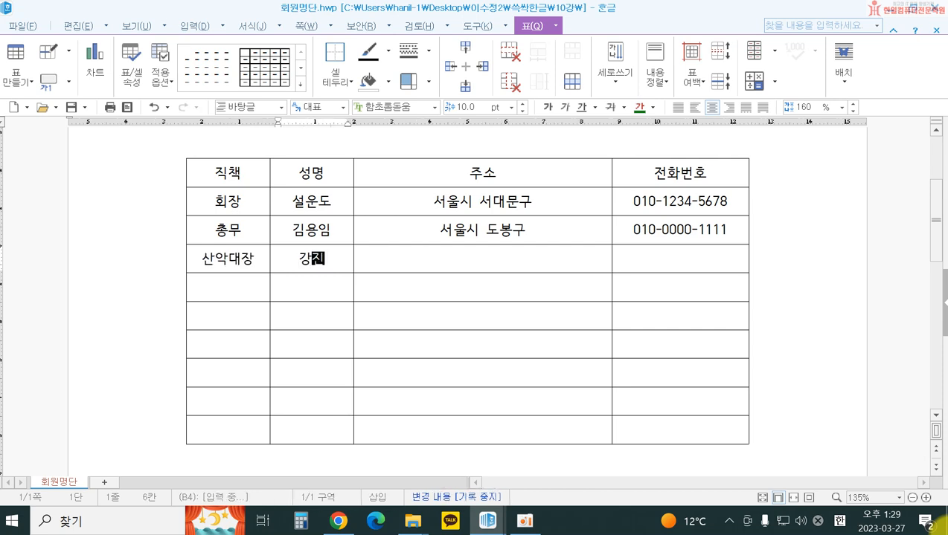
pyautogui.press('Tab')
pyautogui.write('서울시 동대문구')
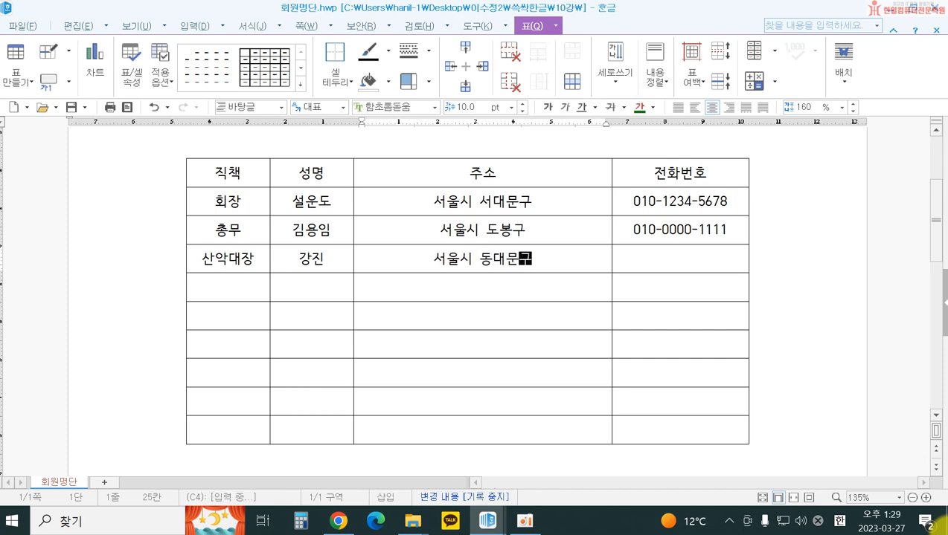
pyautogui.press('Tab')
pyautogui.write('010-1111-2222')
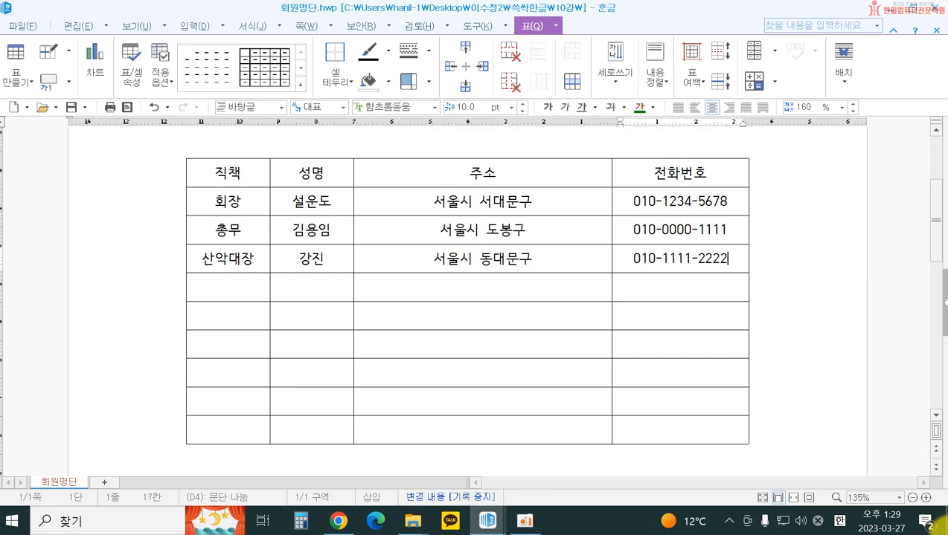
pyautogui.press('Tab')
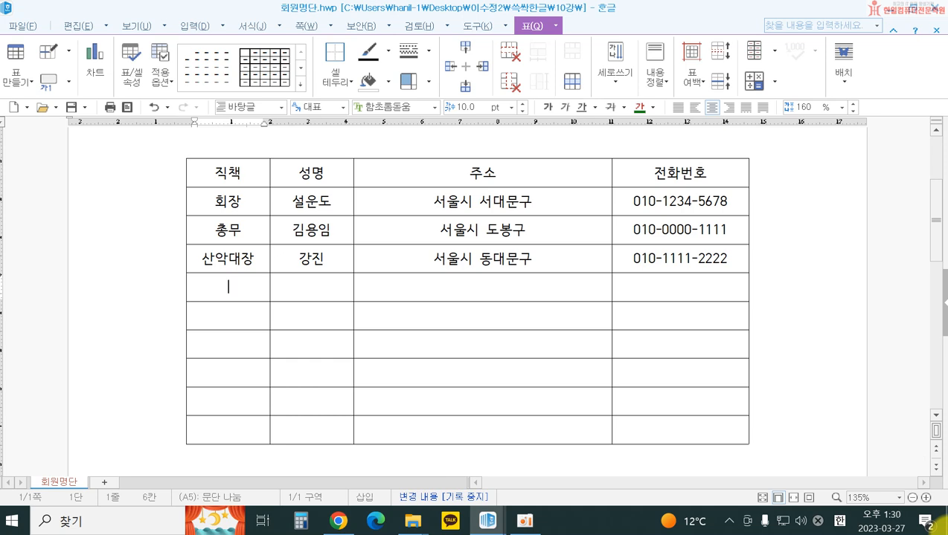
# Fill the fifth row with the position 회원 and the first regular member's name, address and phone number.
pyautogui.write('회원')
pyautogui.press('Tab')
pyautogui.write('ㄱ')
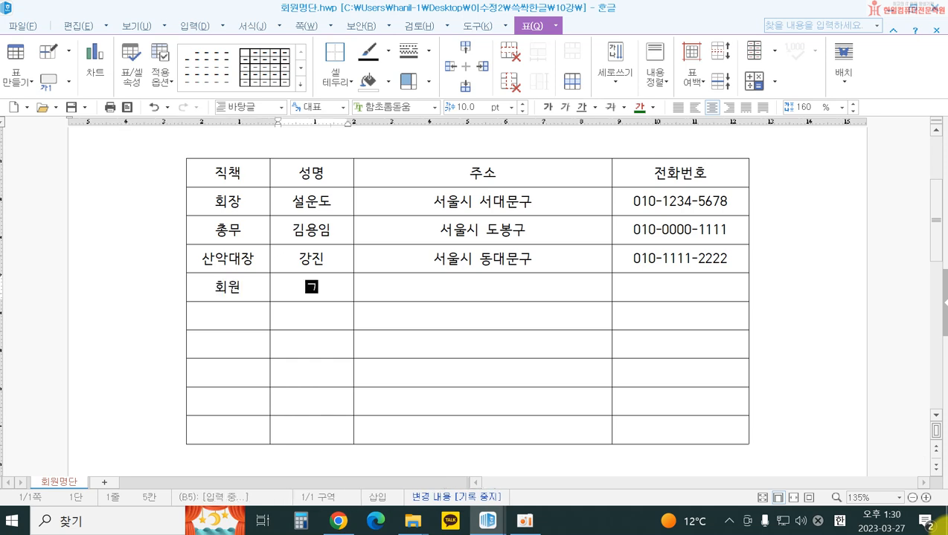
pyautogui.write('박상철')
pyautogui.press('Tab')
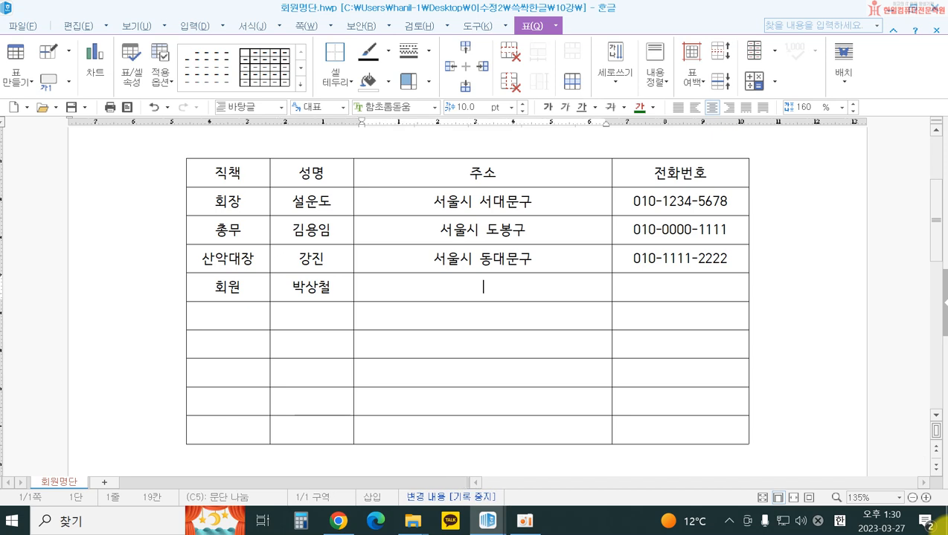
pyautogui.write('서울시 ')
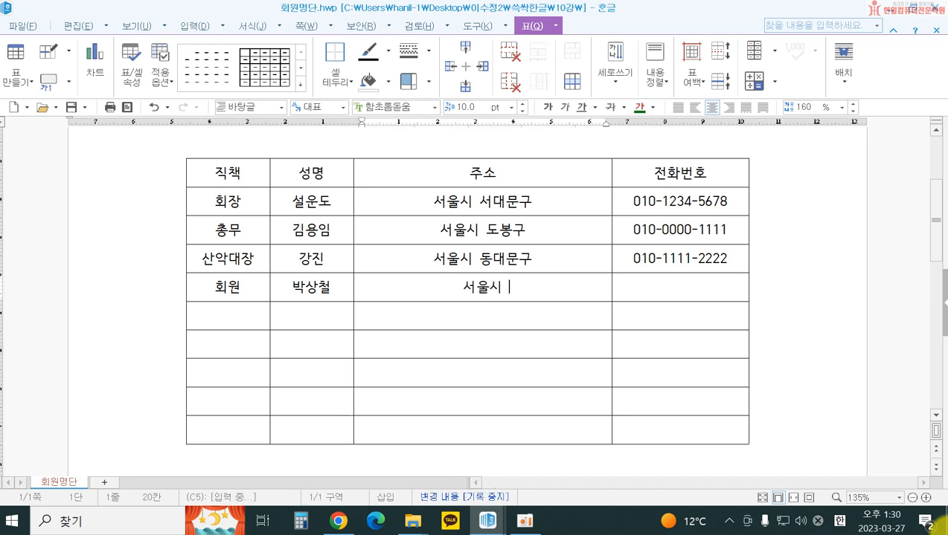
pyautogui.write('관악구')
pyautogui.press('Tab')
pyautogui.write('010어')
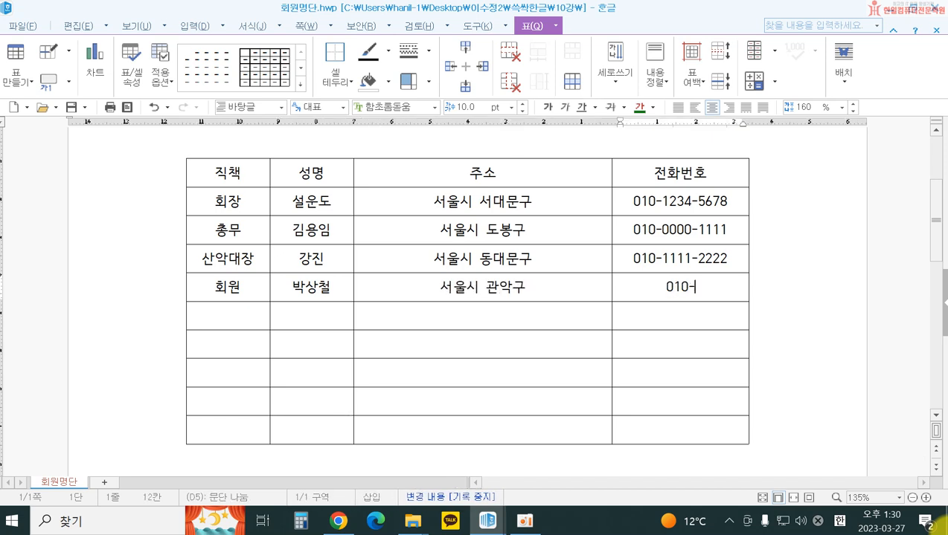
pyautogui.press('BackSpace')
pyautogui.write('-2222-2')
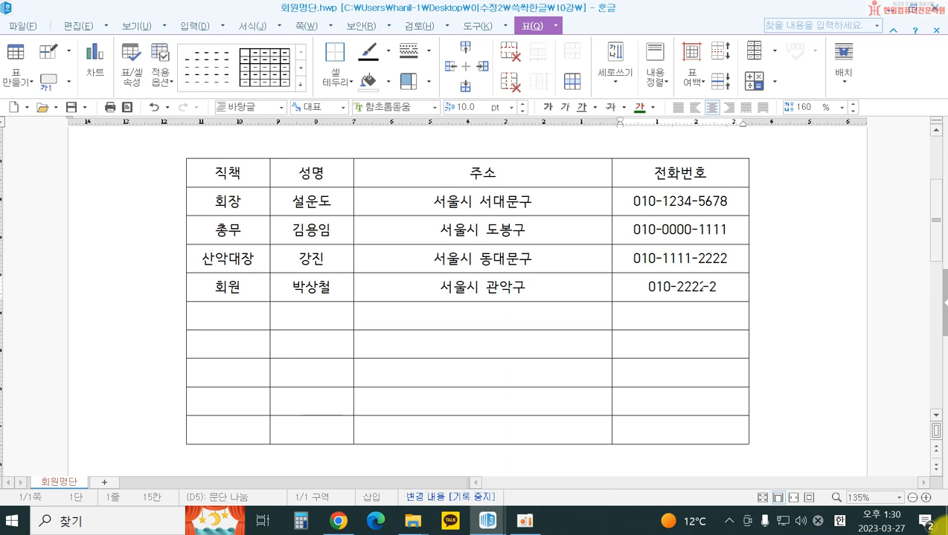
pyautogui.write('222-3333')
pyautogui.press('Tab')
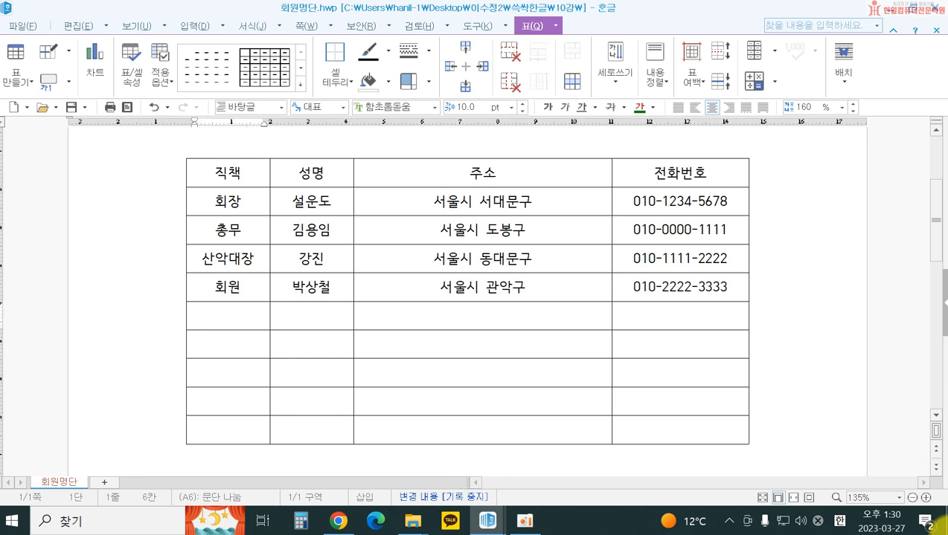
# Fill the sixth row with the position 회원 and the second regular member's name, address and phone number.
pyautogui.write('회원')
pyautogui.press('Tab')
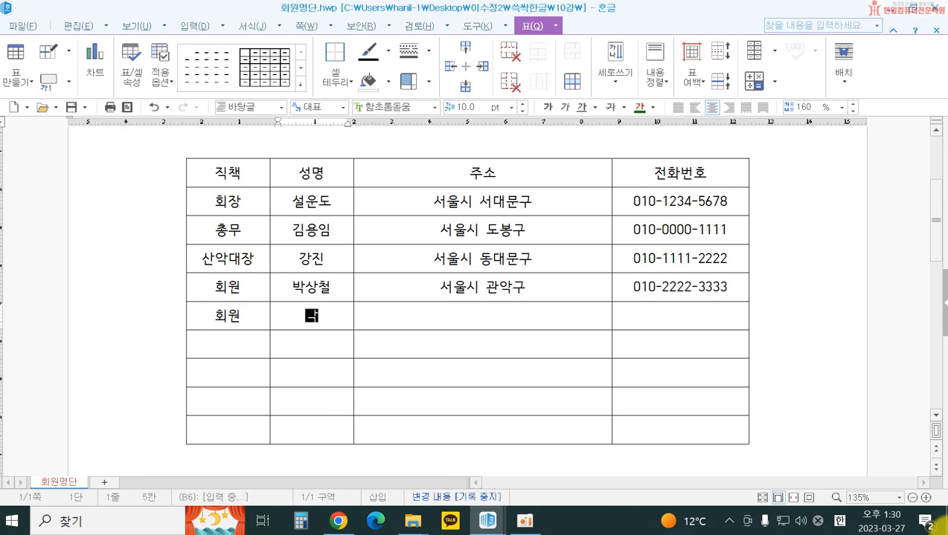
pyautogui.write('허혜')
pyautogui.press('BackSpace')
pyautogui.press('BackSpace')
pyautogui.press('BackSpace')
pyautogui.press('BackSpace')
pyautogui.write('박현빈')
pyautogui.press('Tab')
pyautogui.write('서울시 강ㅅ')
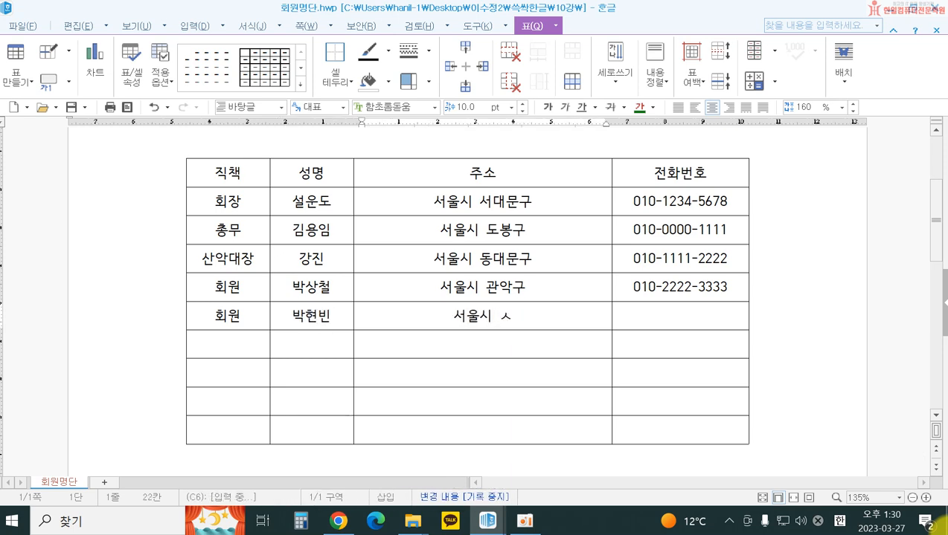
pyautogui.write('ㅓ')
pyautogui.press('Tab')
pyautogui.write('구')
pyautogui.press('Tab')
pyautogui.write('010ㅓ')
pyautogui.press('BackSpace')
pyautogui.write('-3333-4444')
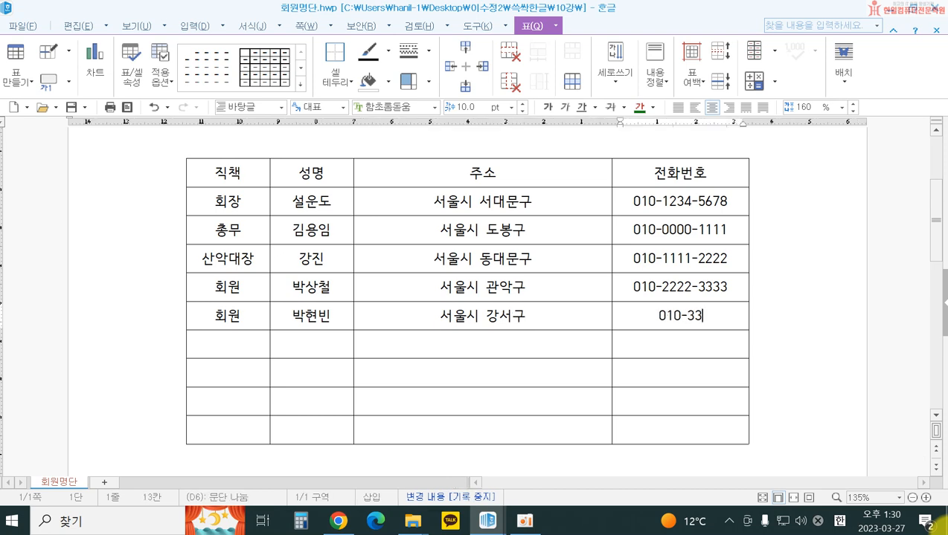
pyautogui.press('Tab')
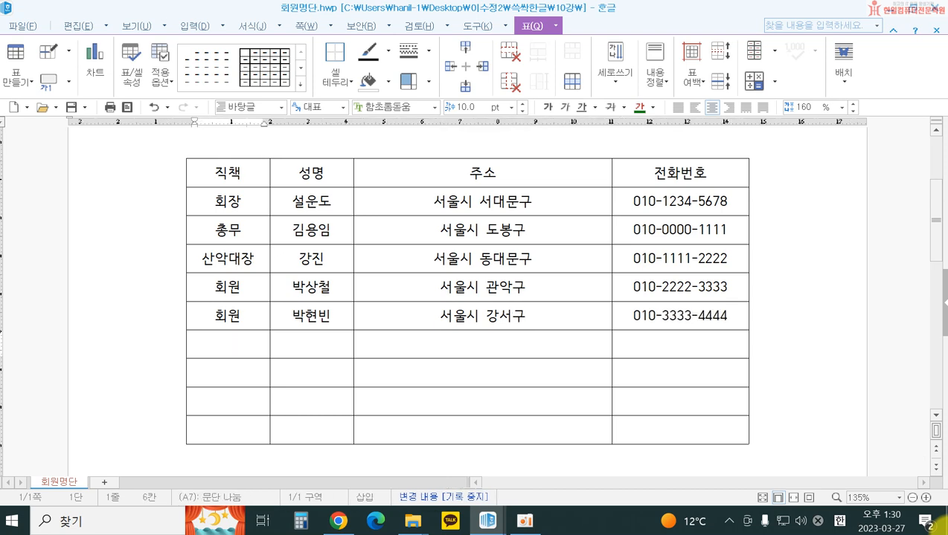
# Fill the seventh row with the position 회원 and the third regular member's name, address and phone number.
pyautogui.write('회원')
pyautogui.press('Tab')
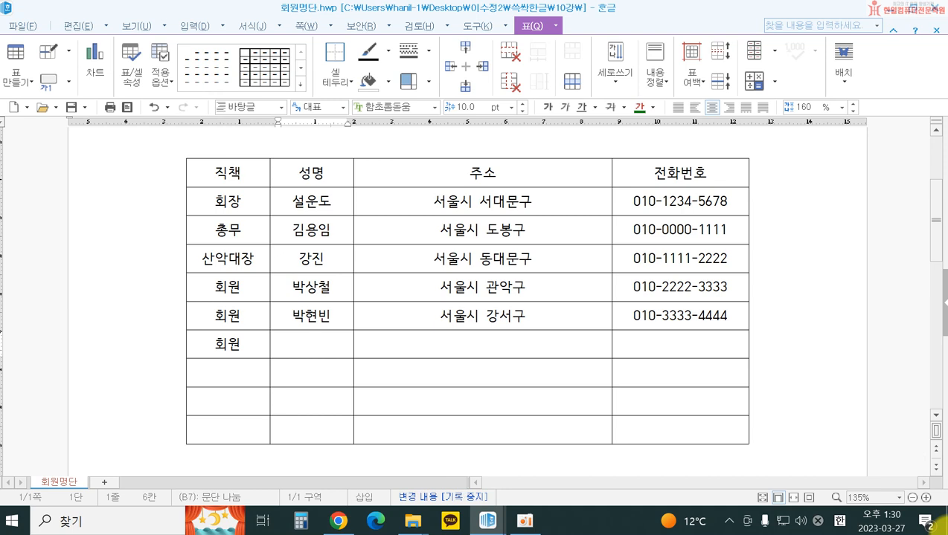
pyautogui.write('신유')
pyautogui.press('BackSpace')
pyautogui.write('ㅣ유')
pyautogui.press('Tab')
pyautogui.write('서울시 성북구')
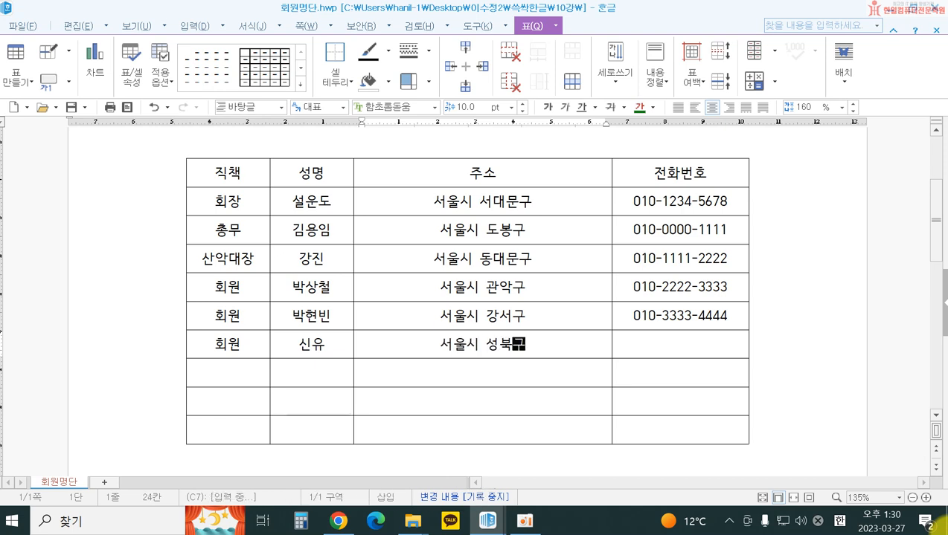
pyautogui.press('Tab')
pyautogui.write('010ㅓ')
pyautogui.press('BackSpace')
pyautogui.write('-4444-5555')
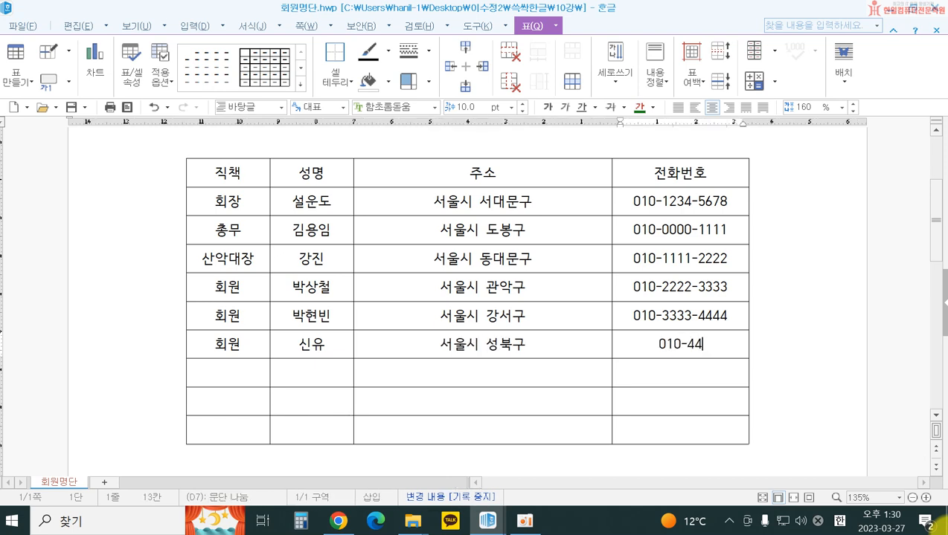
# Fill the eighth row with the position 회원 and the fourth regular member's name, address and phone number.
pyautogui.press('Tab')
pyautogui.write('회원')
pyautogui.press('Tab')
pyautogui.write('오승근')
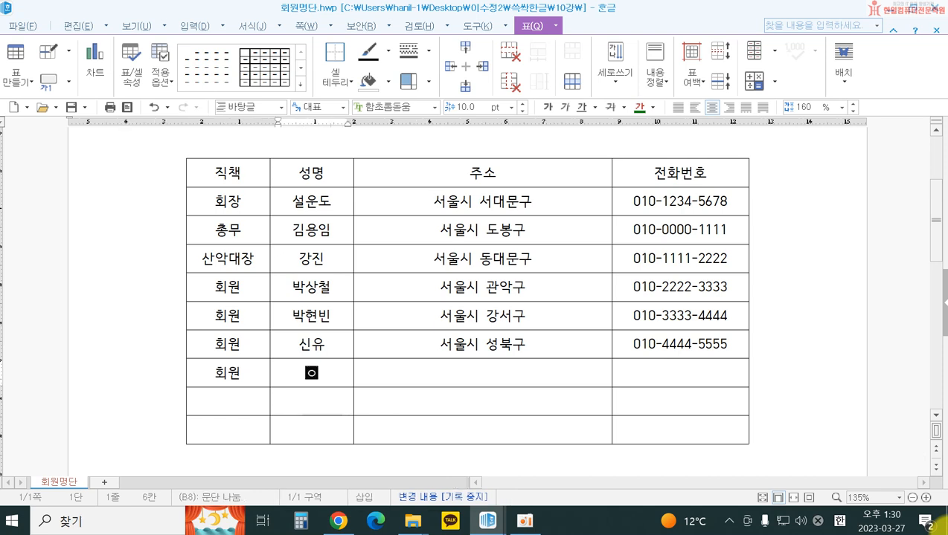
pyautogui.press('Tab')
pyautogui.write('성울시 송파구')
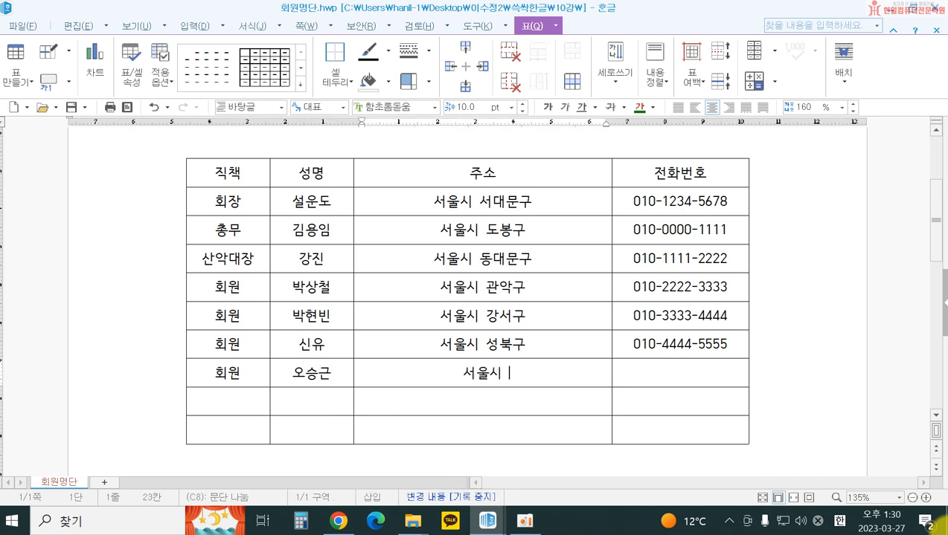
pyautogui.press('Tab')
pyautogui.write('ㅅ')
pyautogui.press('BackSpace')
pyautogui.write('010-5555')
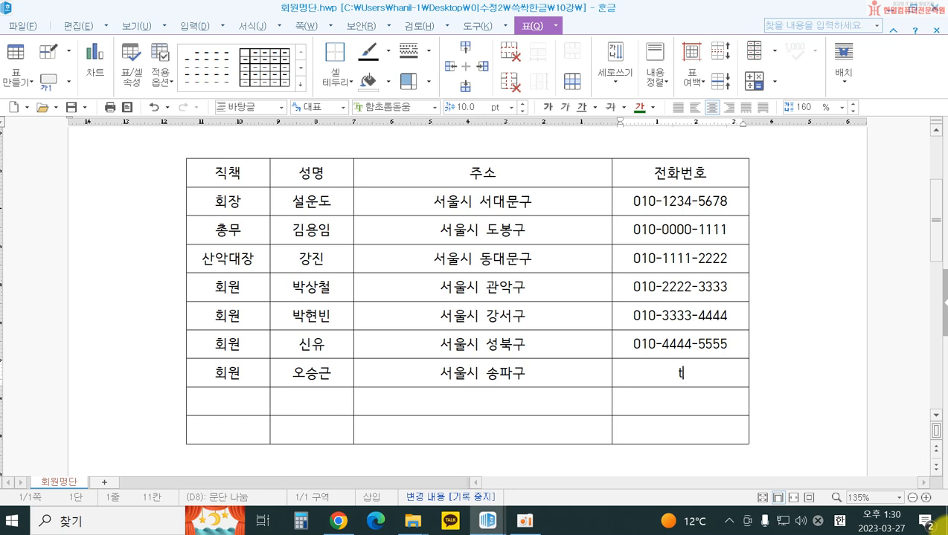
pyautogui.write('-6666')
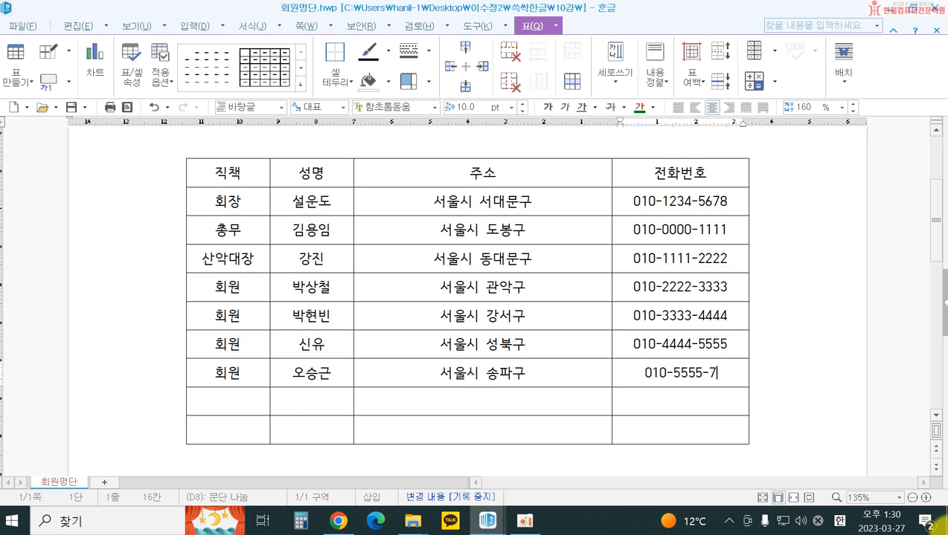
# Enter the position 회원 and the fifth regular member's name in the ninth row.
pyautogui.press('Tab')
pyautogui.write('ghldn')
pyautogui.press('BackSpace')
pyautogui.press('BackSpace')
pyautogui.press('BackSpace')
pyautogui.press('BackSpace')
pyautogui.write('회원')
pyautogui.press('Tab')
pyautogui.write('장윤정')
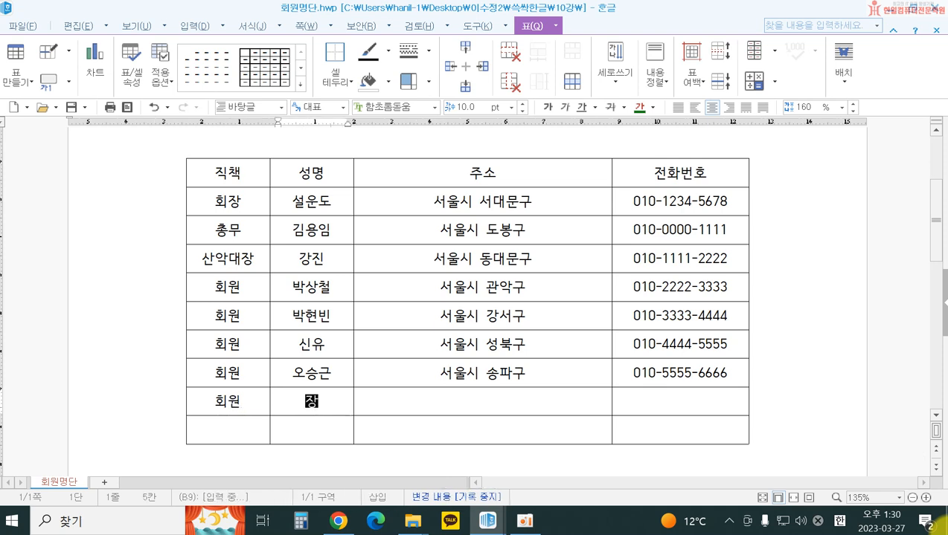
# Enter the fifth regular member's address and phone number in the ninth row.
pyautogui.press('Tab')
pyautogui.write('서울시 은평규')
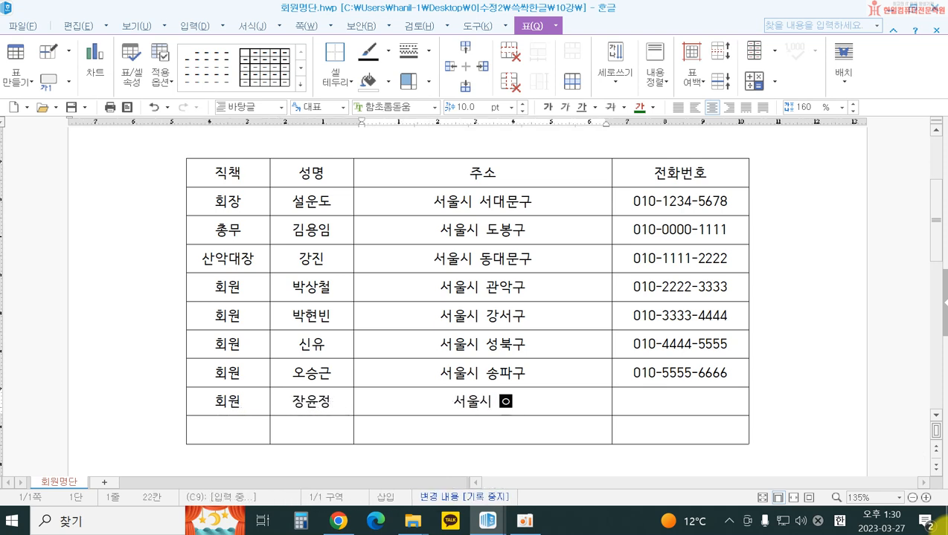
pyautogui.press('Tab')
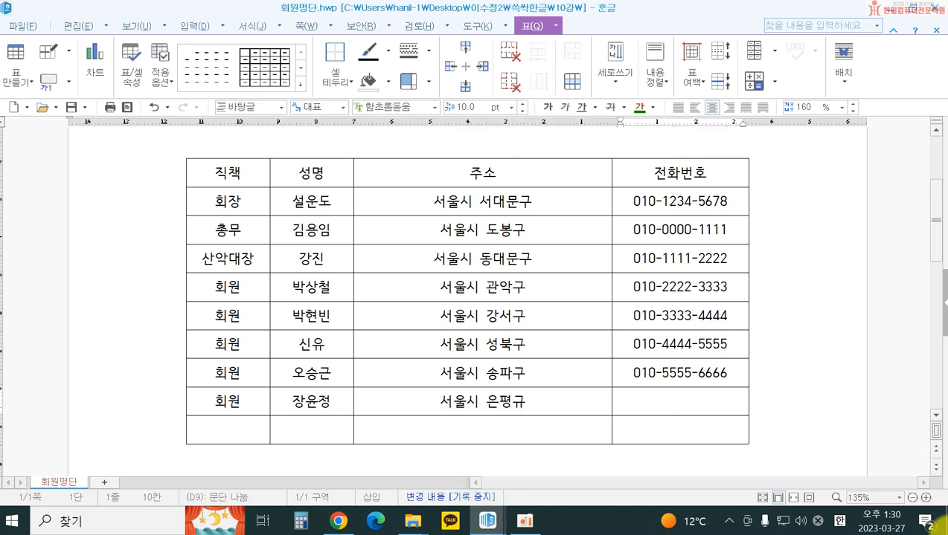
pyautogui.hotkey('shift', 'Tab')
pyautogui.press('BackSpace')
pyautogui.write('구')
pyautogui.press('Tab')
pyautogui.write('010-6666-7777')
# Fill the tenth row with the position 회원 and the last regular member's name, address and phone number.
pyautogui.press('Tab')
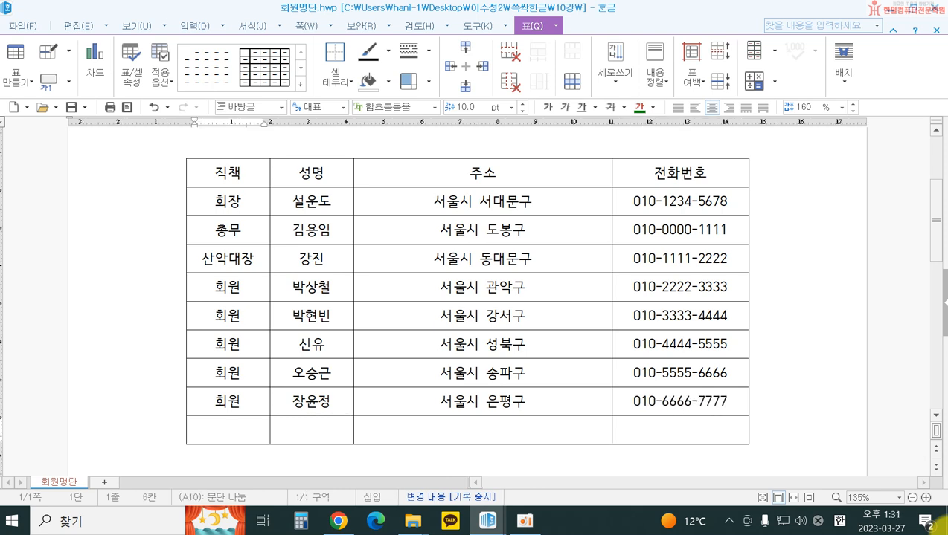
pyautogui.write('회원')
pyautogui.press('Tab')
pyautogui.write('호홍진영')
pyautogui.press('Tab')
pyautogui.write('서울시')
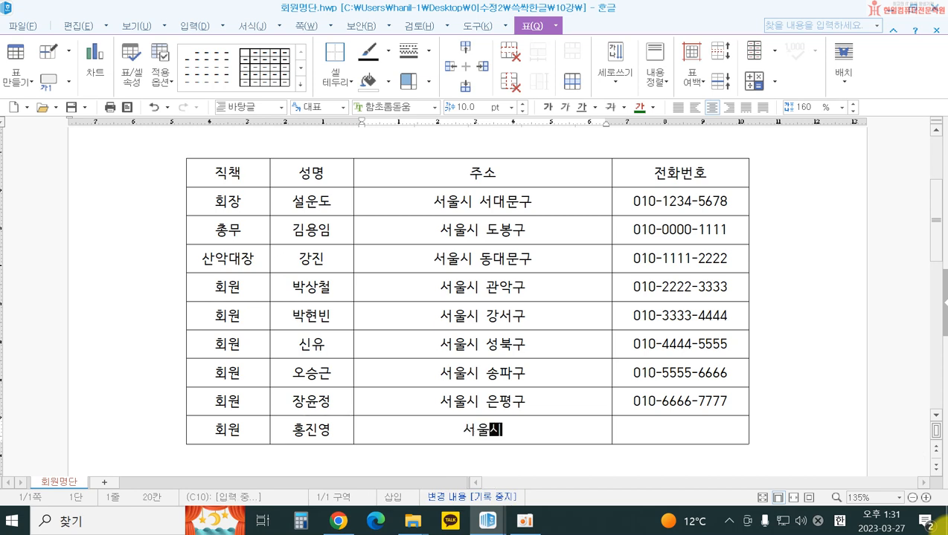
pyautogui.write(' 영등포구')
pyautogui.press('Tab')
pyautogui.write('010-7777-8888')
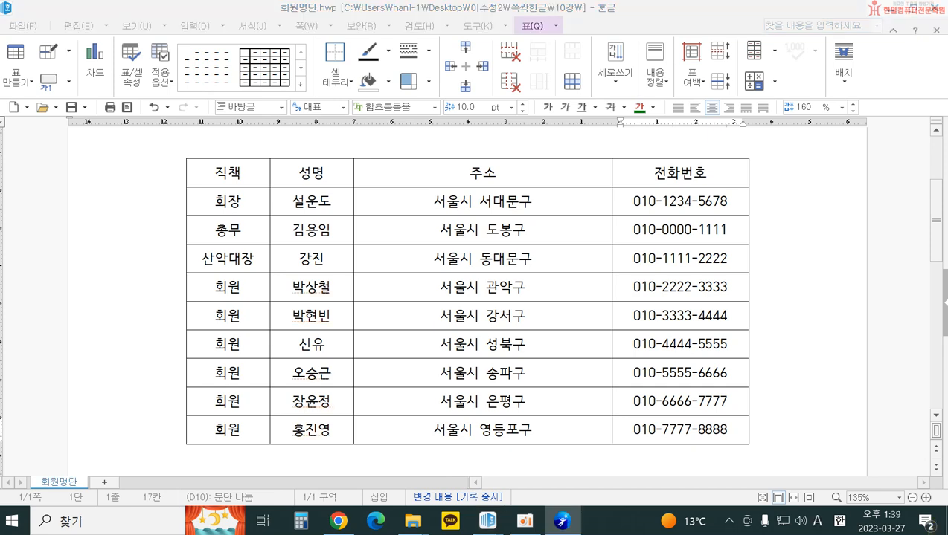
pyautogui.scroll(3, 554, 448)
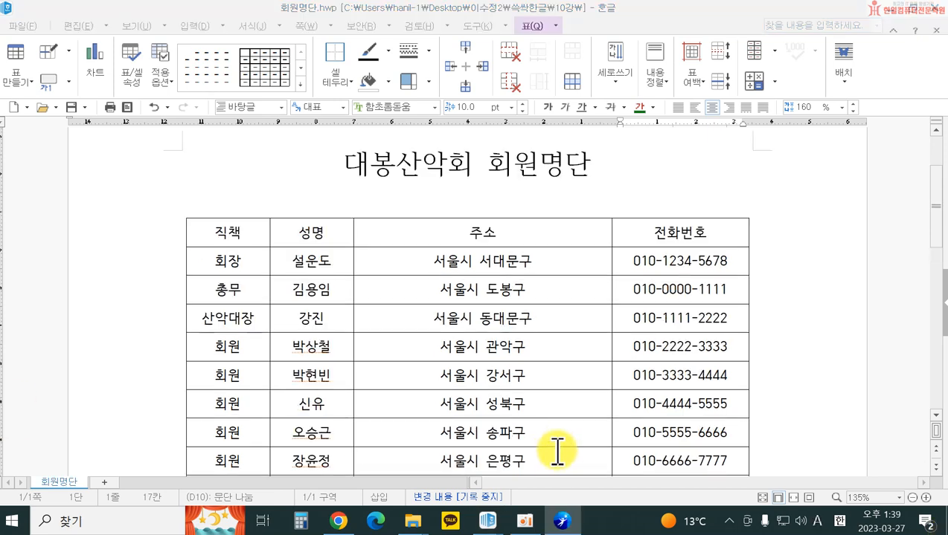
pyautogui.click(606, 242)
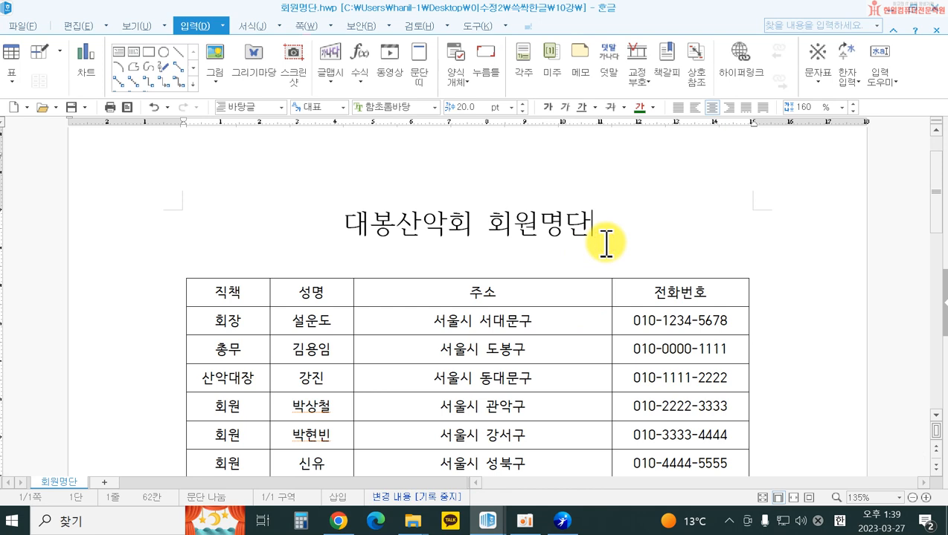
pyautogui.click(17, 27)
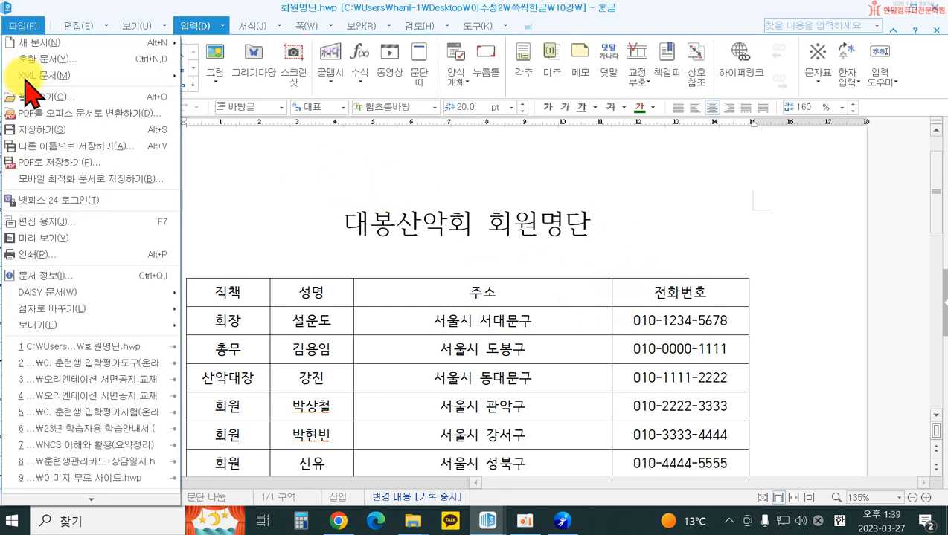
pyautogui.click(52, 146)
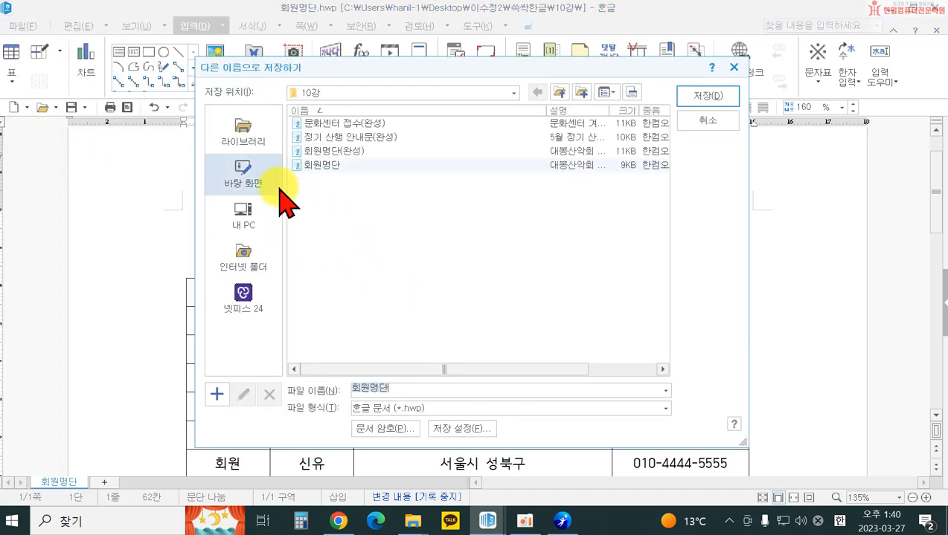
pyautogui.click(248, 168)
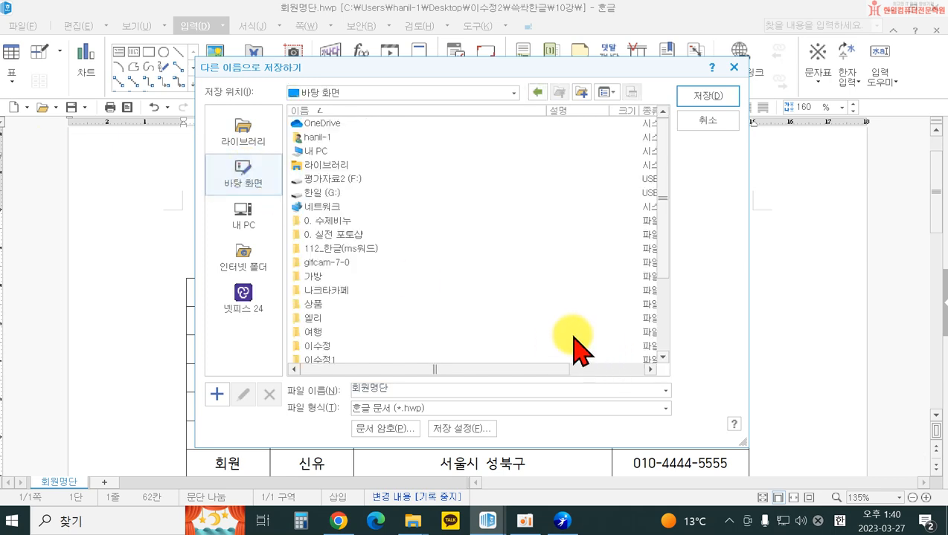
pyautogui.moveTo(667, 275); pyautogui.dragTo(666, 327)
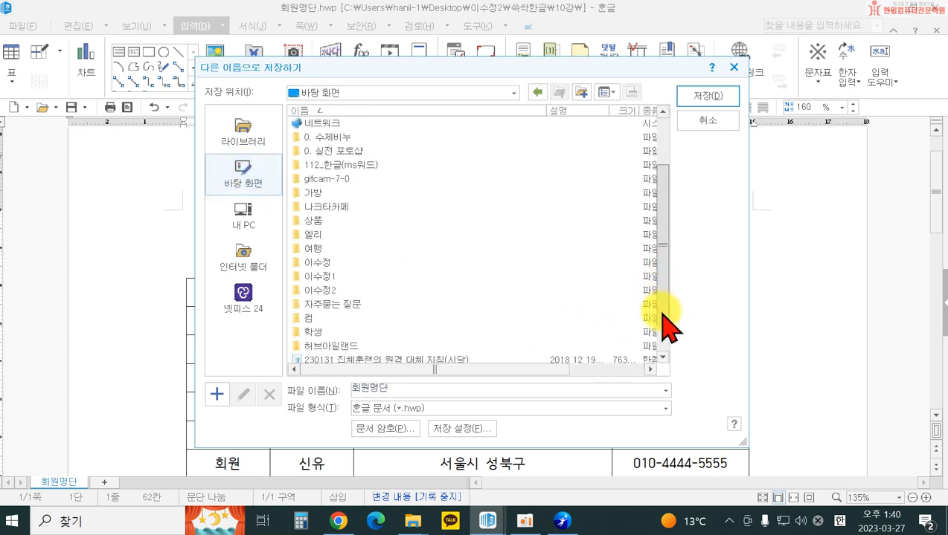
pyautogui.doubleClick(316, 290)
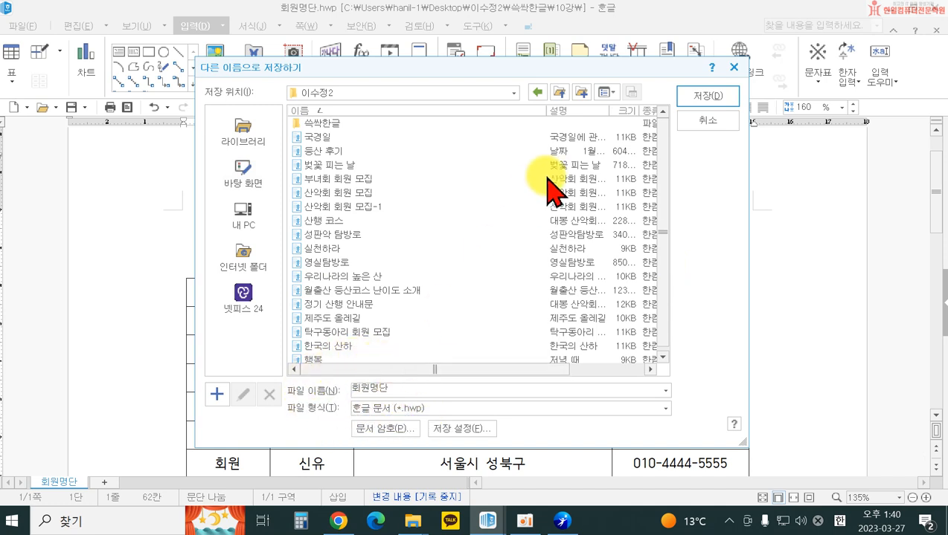
pyautogui.click(706, 96)
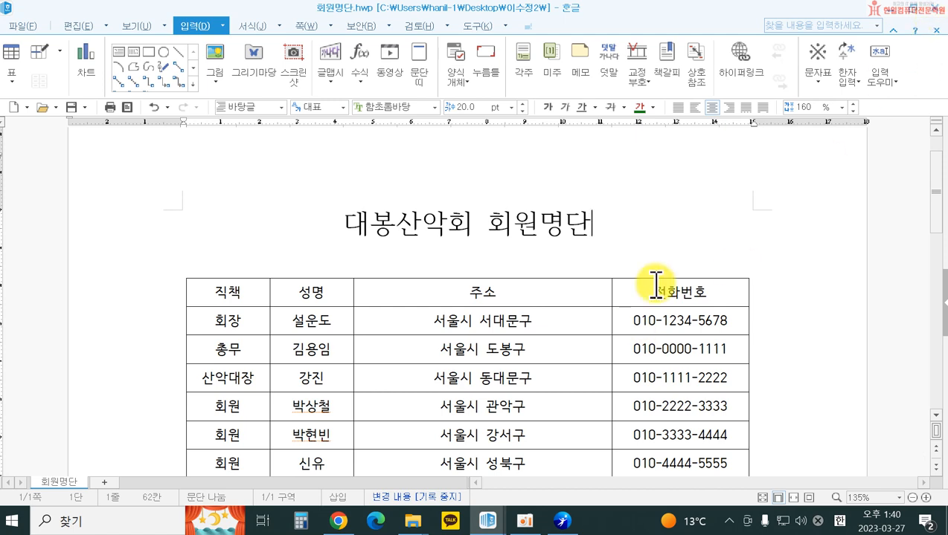
# Close the member list and write the title line 문화센터 겨울 학기 접수 안내 in a blank document.
pyautogui.click(933, 31)
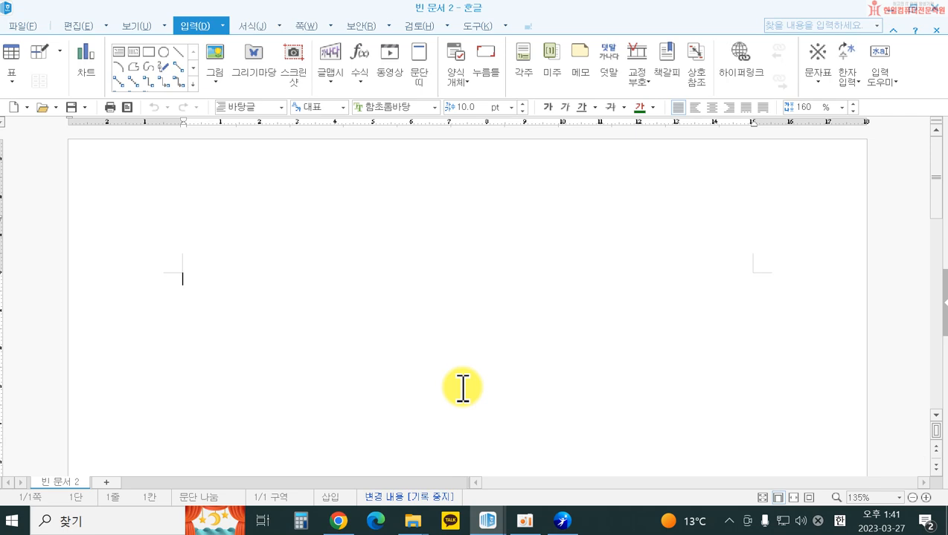
pyautogui.write('문화센터 ')
pyautogui.write('겨울 학기 접수 ')
pyautogui.write('안ㄴ')
pyautogui.press('Return')
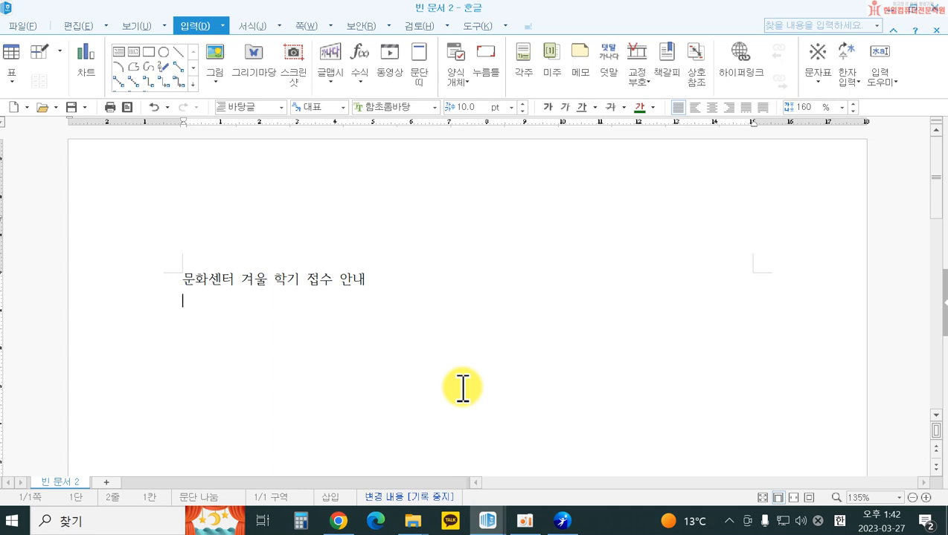
# Insert a table with 5 rows and 6 columns below the title line, treated as a character.
pyautogui.click(11, 51)
pyautogui.click(429, 215)
pyautogui.click(428, 215)
pyautogui.click(429, 215)
pyautogui.click(429, 215)
pyautogui.click(428, 215)
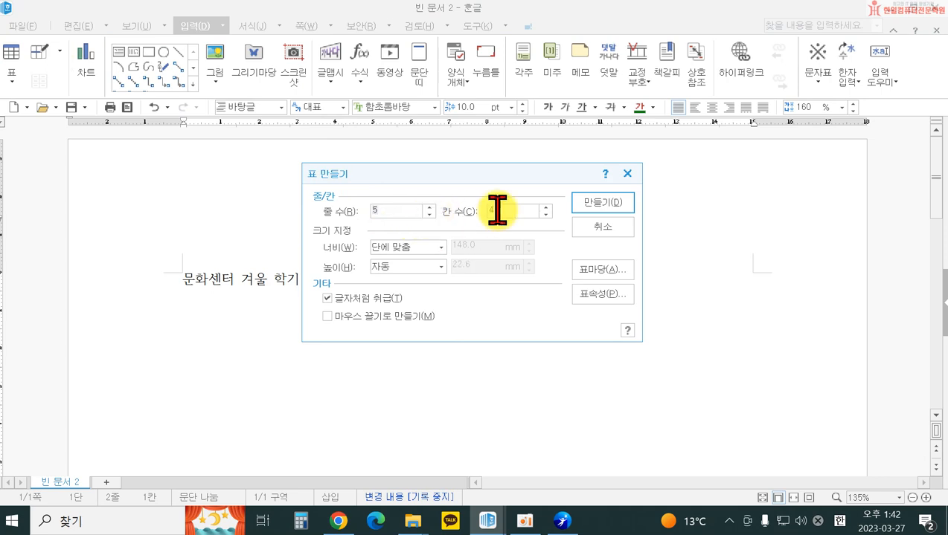
pyautogui.click(546, 209)
pyautogui.click(547, 209)
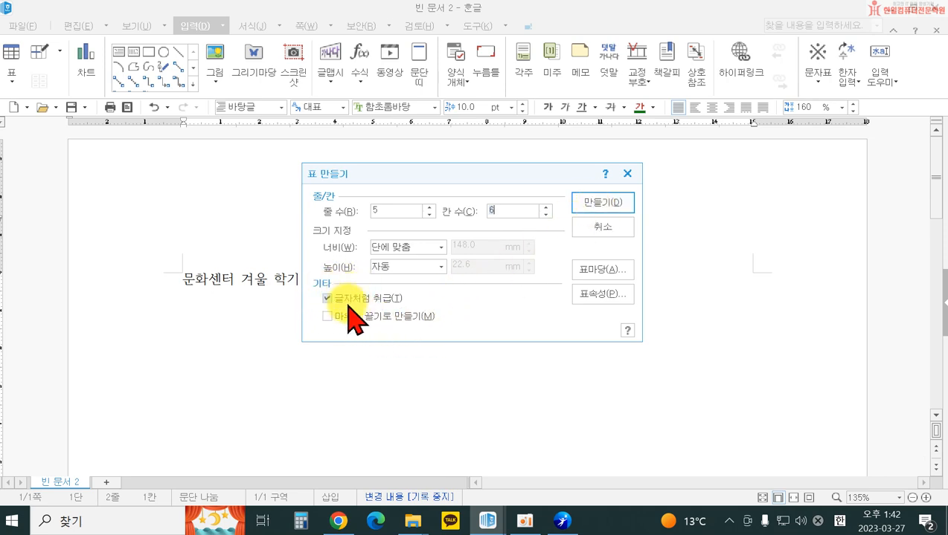
pyautogui.click(606, 206)
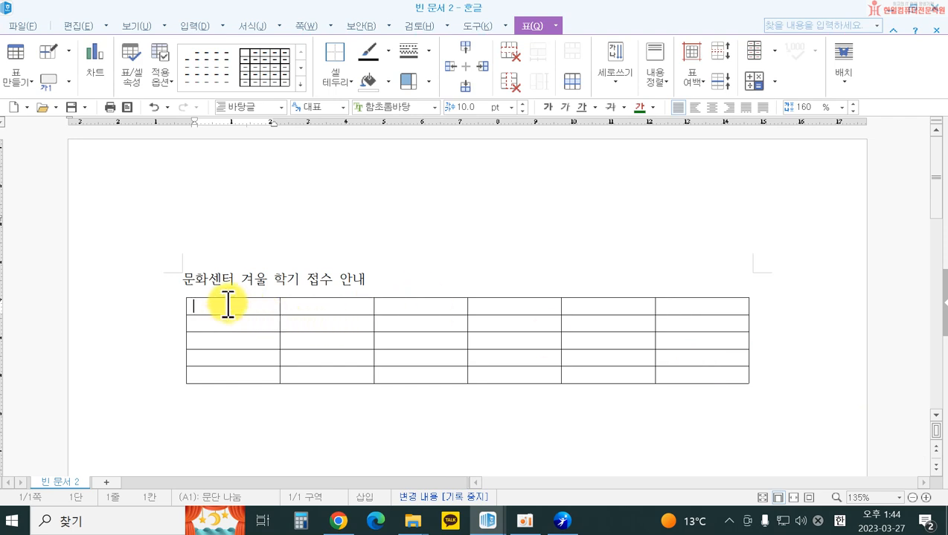
# Make all rows of the table evenly taller and widen the first column at the second column's expense.
pyautogui.moveTo(227, 304); pyautogui.dragTo(757, 373)
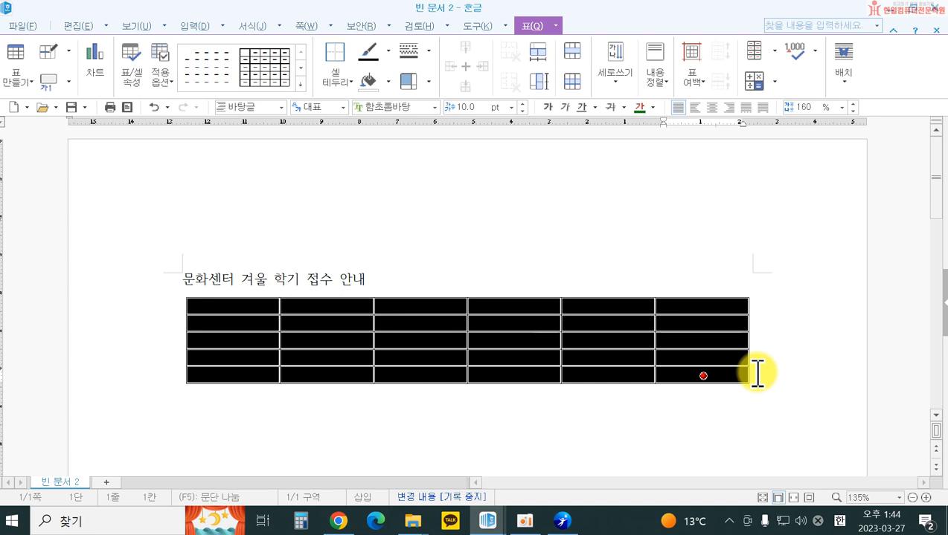
pyautogui.hotkey('ctrl', 'Down')
pyautogui.hotkey('ctrl', 'Down')
pyautogui.hotkey('ctrl', 'Down')
pyautogui.hotkey('ctrl', 'Down')
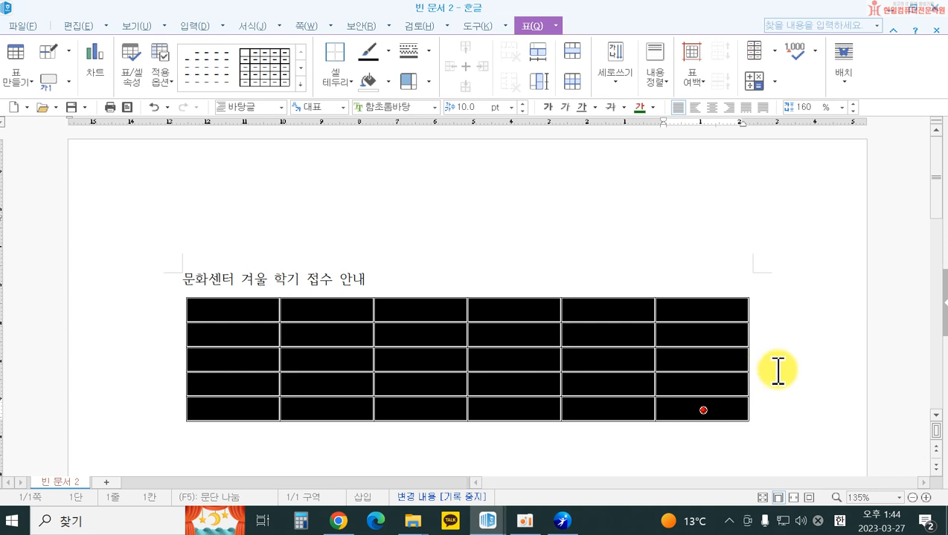
pyautogui.click(778, 370)
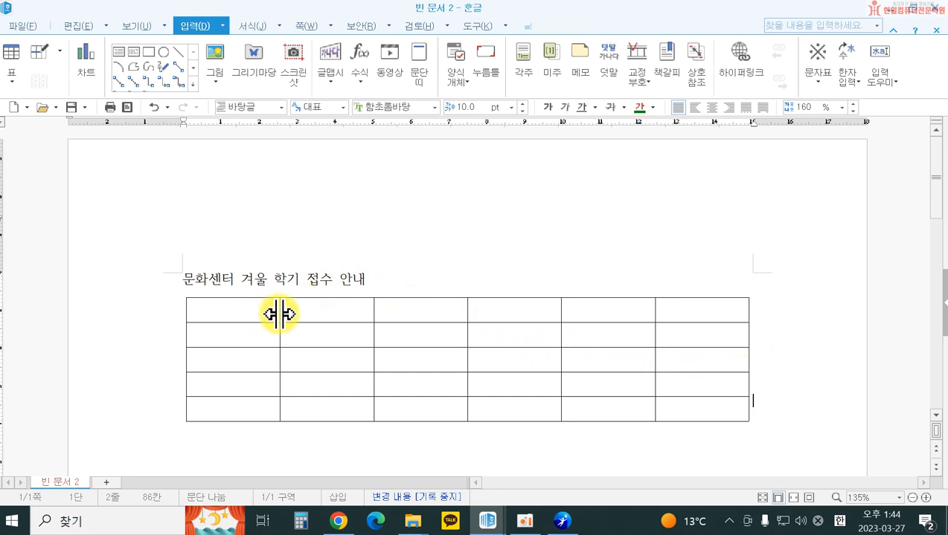
pyautogui.moveTo(279, 314); pyautogui.dragTo(313, 317)
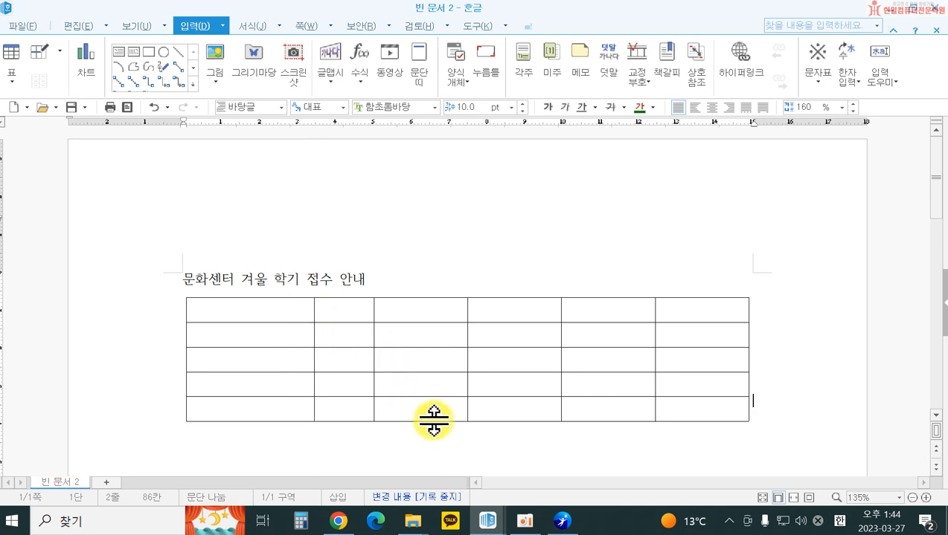
# Enter the headings 과정명 and 정원 in the first two cells of the header row.
pyautogui.click(229, 311)
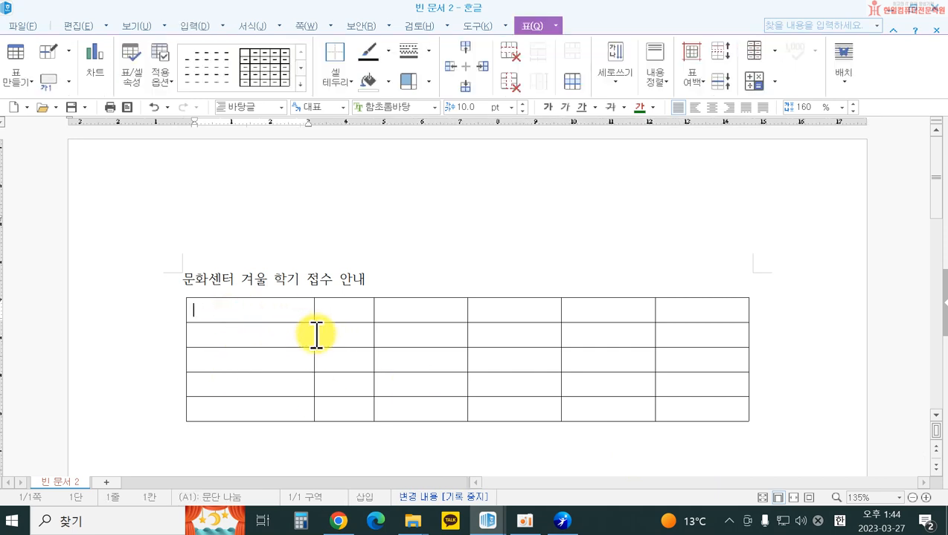
pyautogui.write('과저ㅁ')
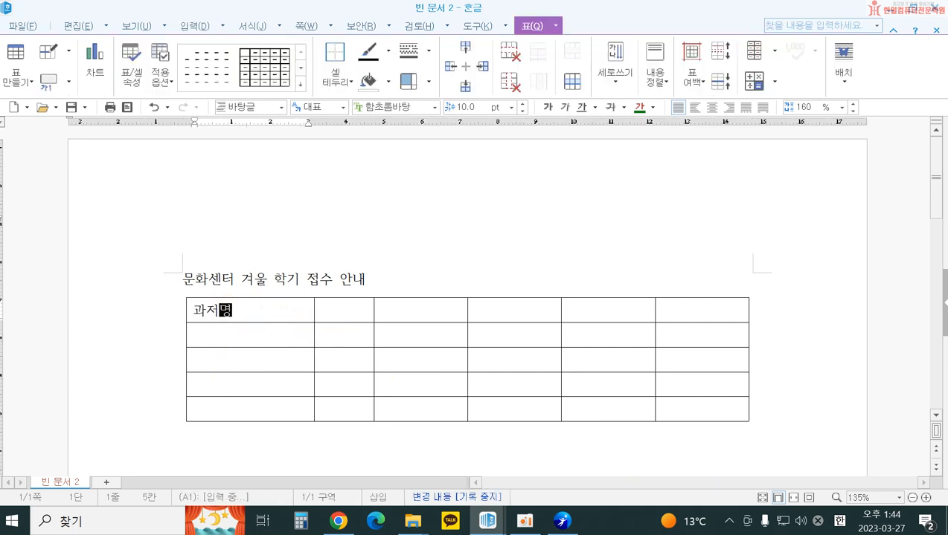
pyautogui.press('BackSpace')
pyautogui.press('BackSpace')
pyautogui.write('정명')
pyautogui.press('Tab')
pyautogui.write('정원')
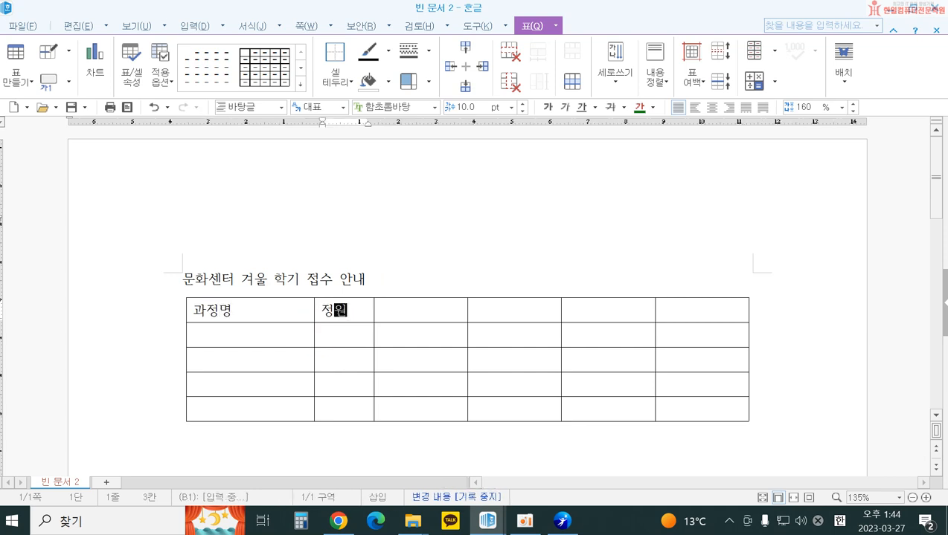
# Complete the header row with the headings 강사명, 강의 요일, 강의료 and 비고.
pyautogui.press('Tab')
pyautogui.write('강사명')
pyautogui.press('Tab')
pyautogui.write('강의 요일')
pyautogui.press('Tab')
pyautogui.write('가ㅇ의료')
pyautogui.press('Tab')
pyautogui.write('비')
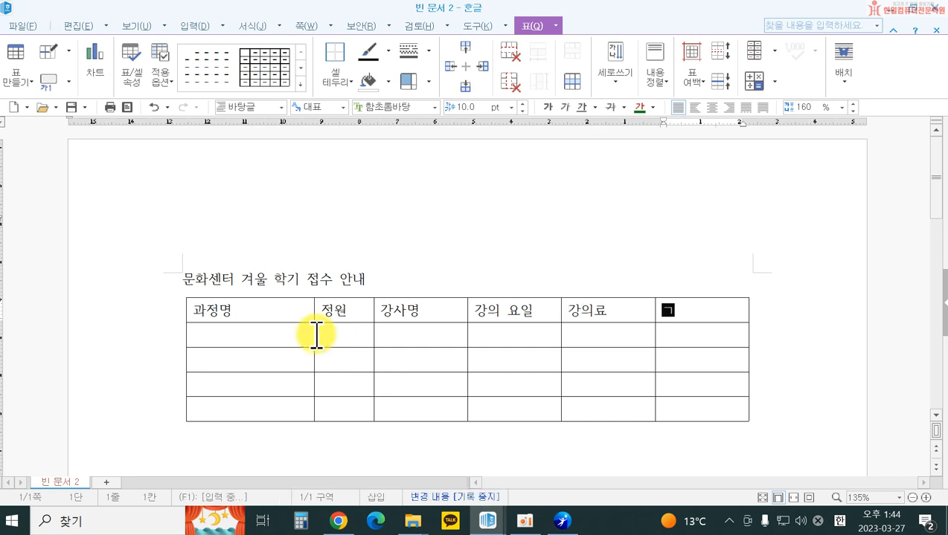
pyautogui.write('고')
# Fill the second row with the course 다이어트 댄스, capacity 20명, the instructor's name, day 매주 화 and fee 30,000원.
pyautogui.press('Tab')
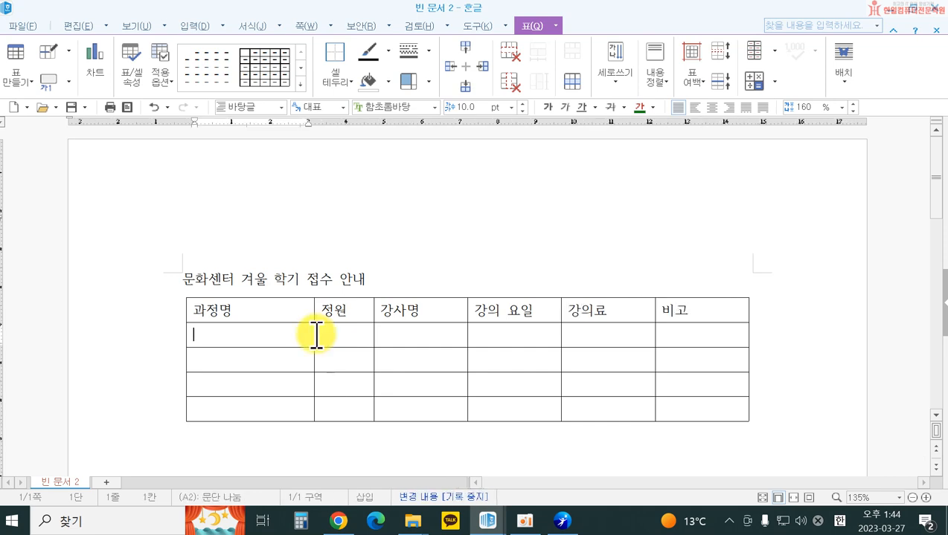
pyautogui.write('다이어트 댄스')
pyautogui.press('Tab')
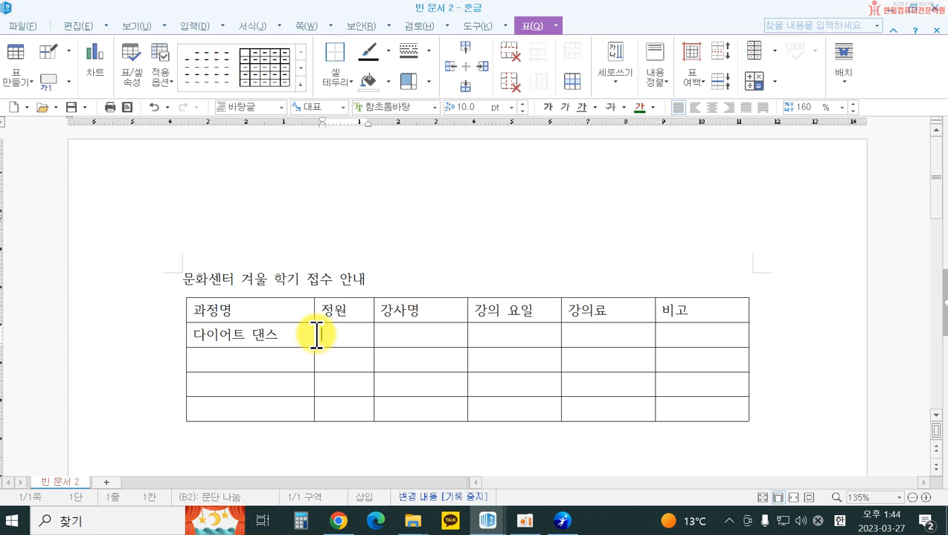
pyautogui.write('20명')
pyautogui.press('Tab')
pyautogui.write('임무용')
pyautogui.press('Tab')
pyautogui.write('매주 화')
pyautogui.press('Tab')
pyautogui.write('3')
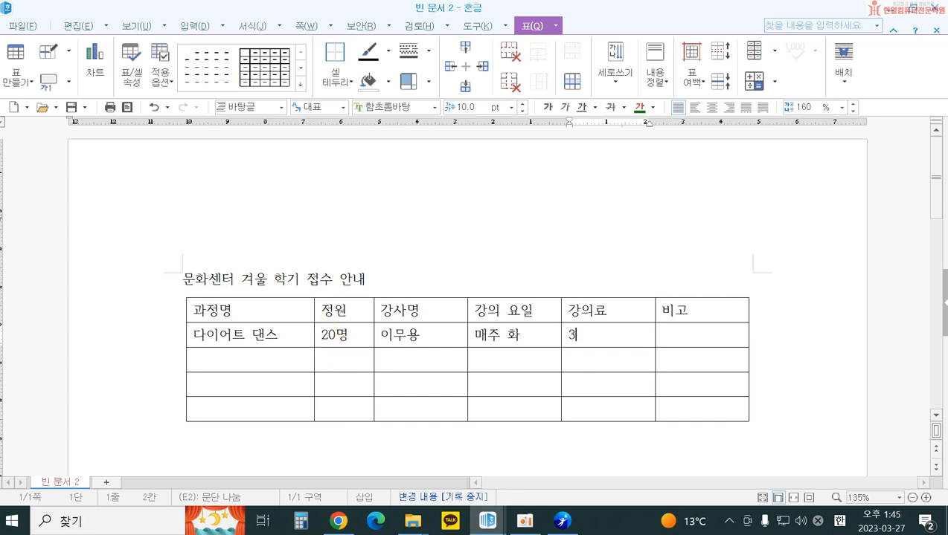
pyautogui.write('0,000원')
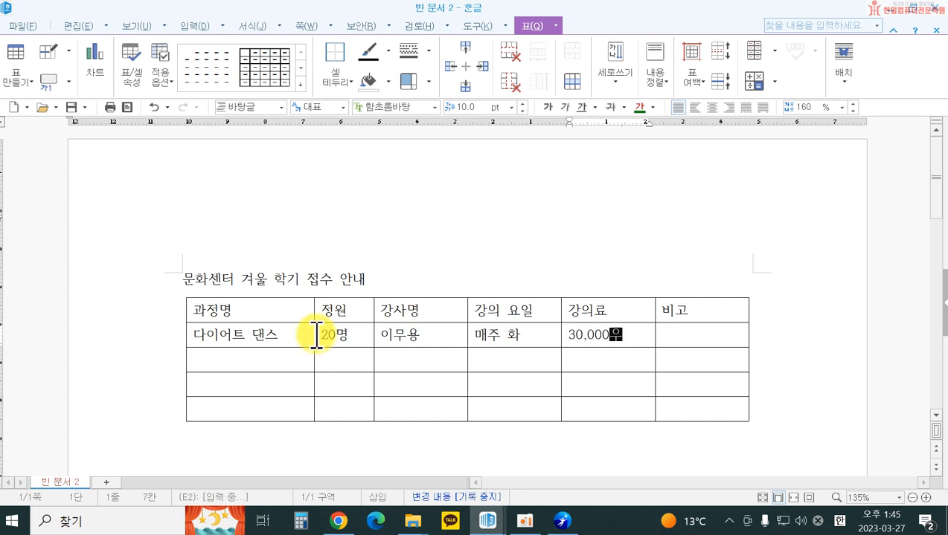
# Enter the remark 준비물 : 운동화 in the last cell of the 다이어트 댄스 row.
pyautogui.press('Tab')
pyautogui.write('주ㄴ비물 : 운동')
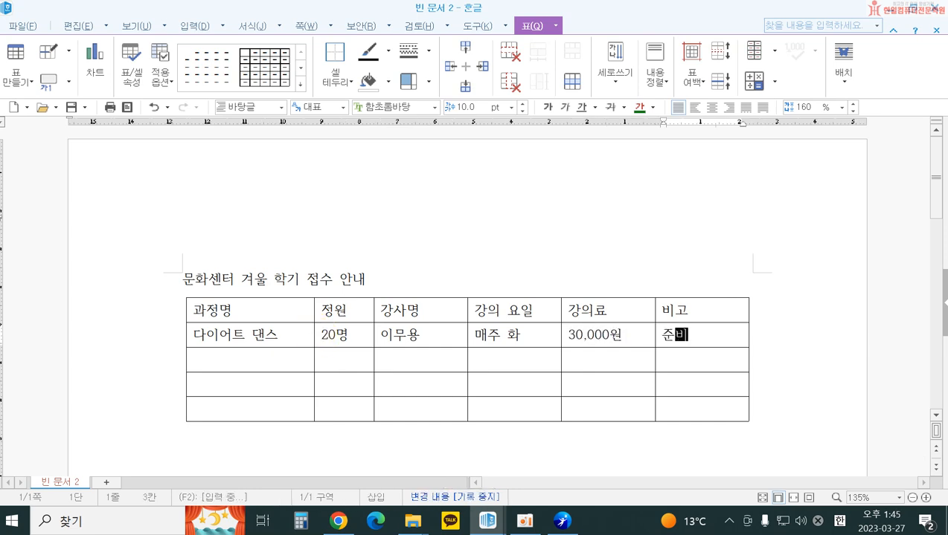
pyautogui.write('화')
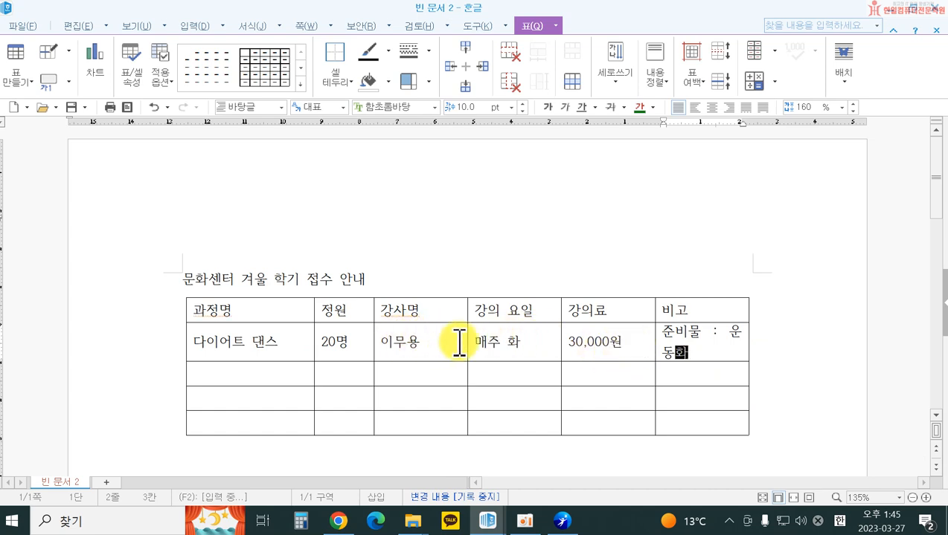
# Narrow the 강사명, 강의 요일 and 강의료 columns so the 비고 column is wide enough for its remark on one line.
pyautogui.moveTo(467, 339); pyautogui.dragTo(451, 339)
pyautogui.click(564, 341)
pyautogui.moveTo(561, 340); pyautogui.dragTo(539, 340)
pyautogui.moveTo(653, 336); pyautogui.dragTo(620, 339)
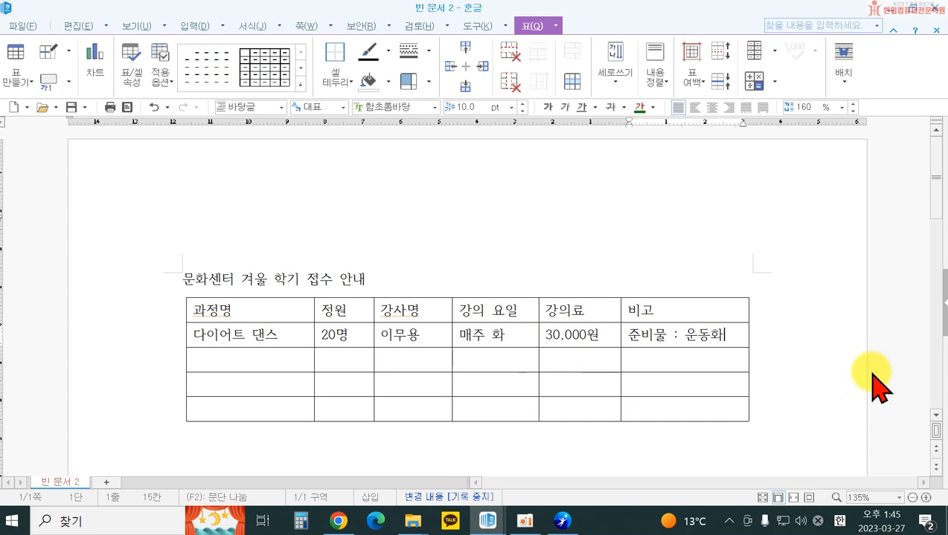
# Start the third row with the course 가요교실, capacity 30명, the instructor's name and the days 매주 수, 금.
pyautogui.press('Tab')
pyautogui.write('가욱교실')
pyautogui.press('Tab')
pyautogui.write('30명')
pyautogui.press('Tab')
pyautogui.write('박노래')
pyautogui.press('Tab')
pyautogui.write('매주 수,ㄱ')
pyautogui.press('BackSpace')
pyautogui.write('금')
# Enter the fee 60,000원 for the 가요교실 course.
pyautogui.press('Tab')
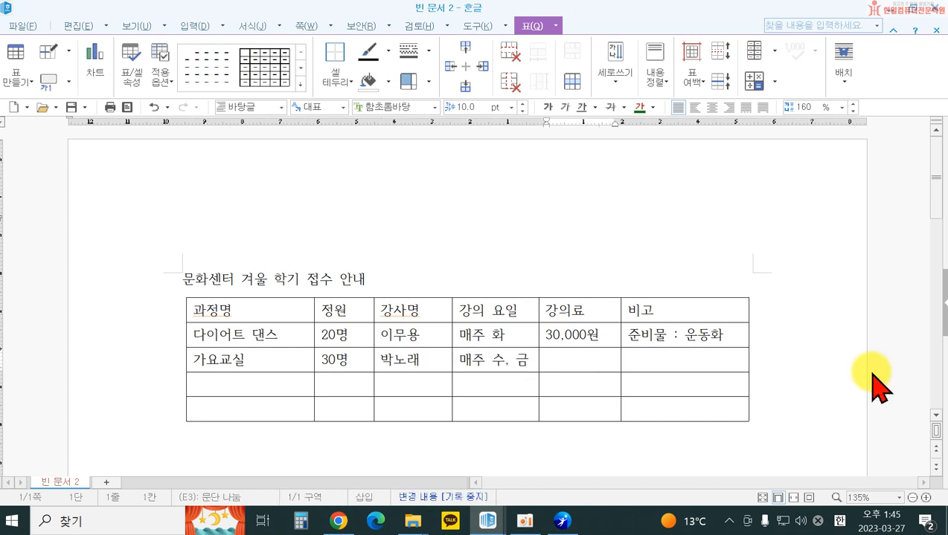
pyautogui.write('60,0ㅐ00')
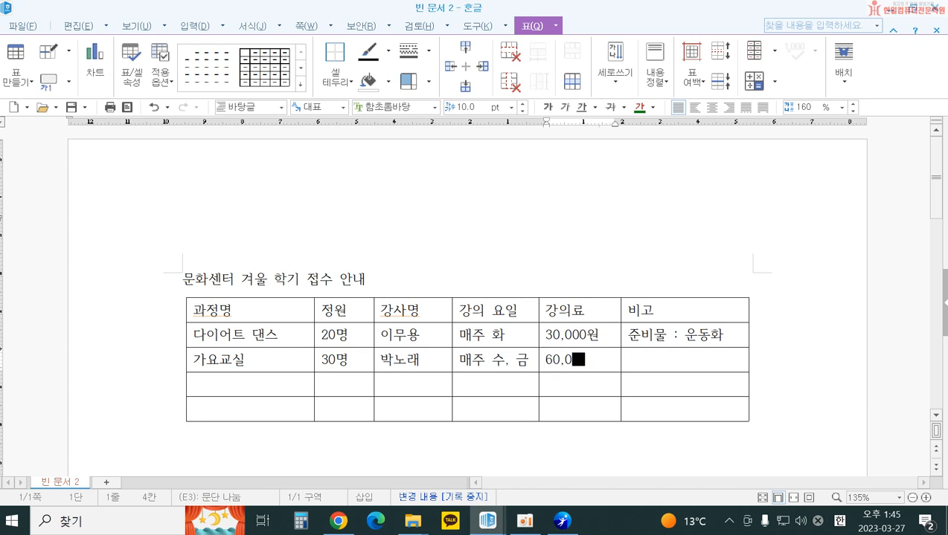
pyautogui.press('BackSpace')
pyautogui.press('BackSpace')
pyautogui.press('BackSpace')
pyautogui.press('BackSpace')
pyautogui.write('000원')
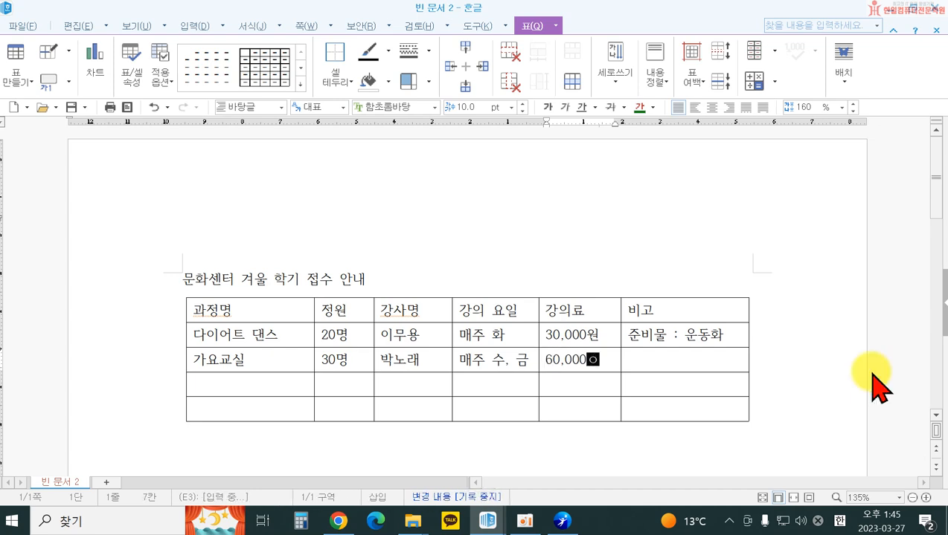
# Start the fourth row with the course 동화구연 and capacity 10명, leaving the 가요교실 remark empty.
pyautogui.press('Tab')
pyautogui.press('Tab')
pyautogui.press('Tab')
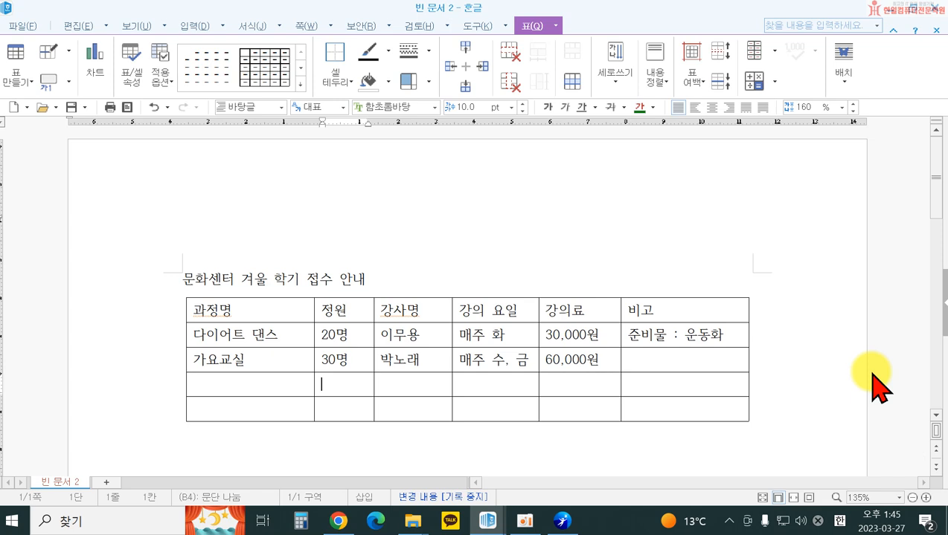
pyautogui.write('동')
pyautogui.press('BackSpace')
pyautogui.hotkey('shift', 'Tab')
pyautogui.write('동화')
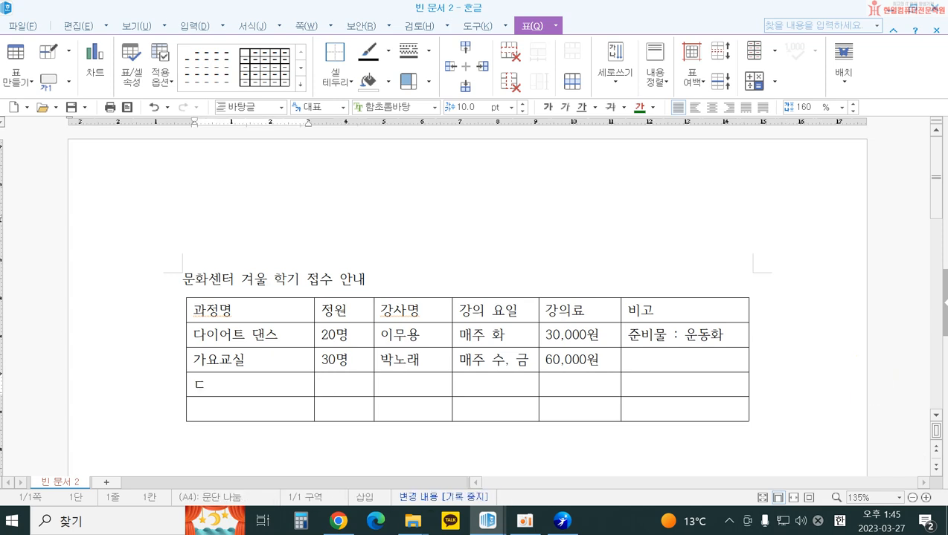
pyautogui.write('구연')
pyautogui.press('Tab')
pyautogui.write('10명')
# Complete the 동화구연 row with the instructor's name, the day 매주 월 and the fee 50,000원.
pyautogui.press('Tab')
pyautogui.write('최동ㅎ')
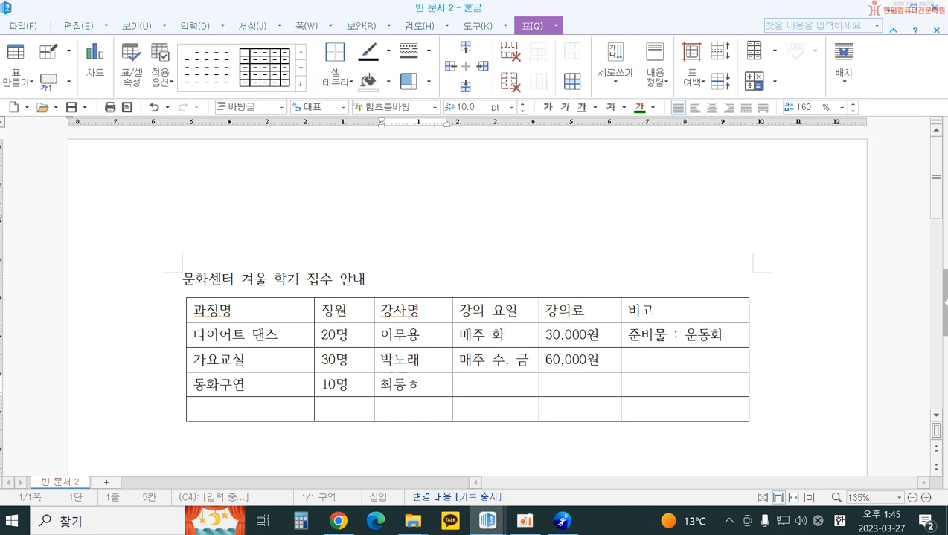
pyautogui.write('ㅘ')
pyautogui.press('Tab')
pyautogui.write('매주 워')
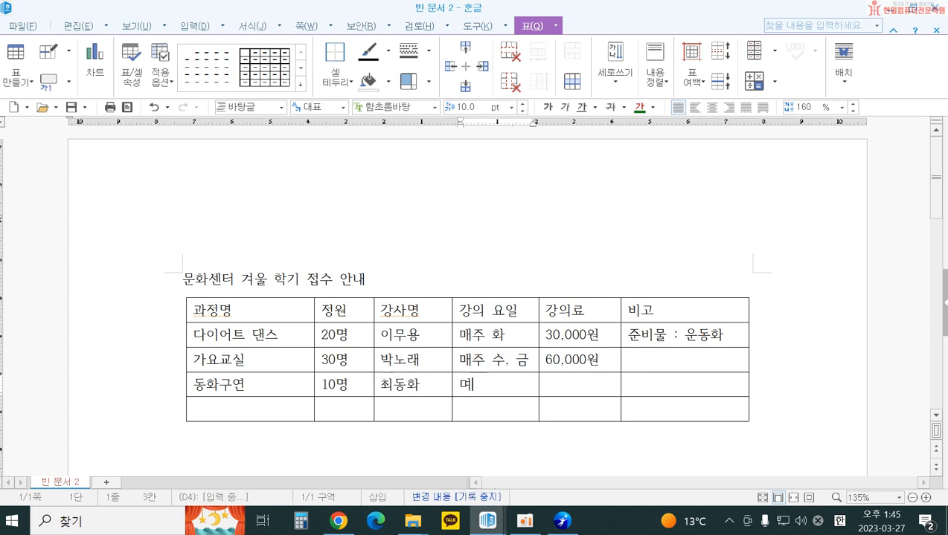
pyautogui.press('Tab')
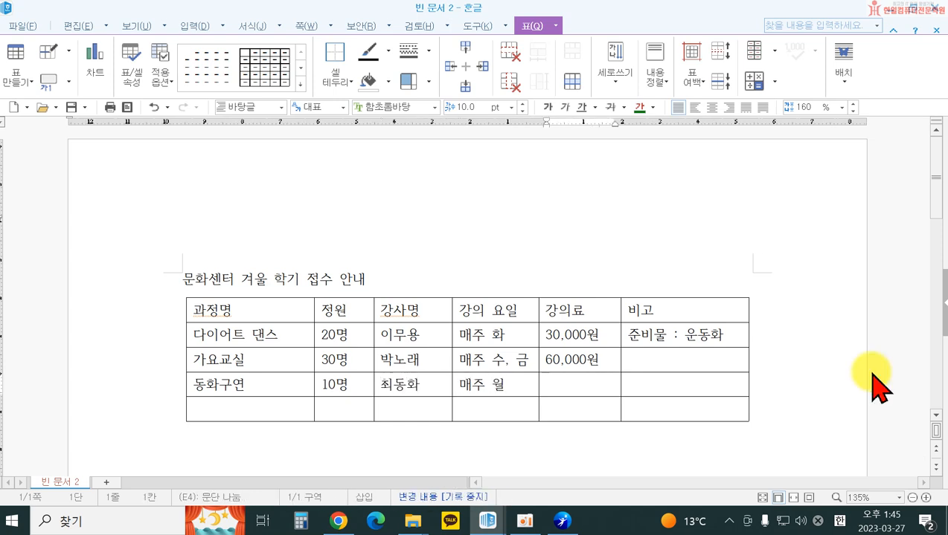
pyautogui.write('50,000원')
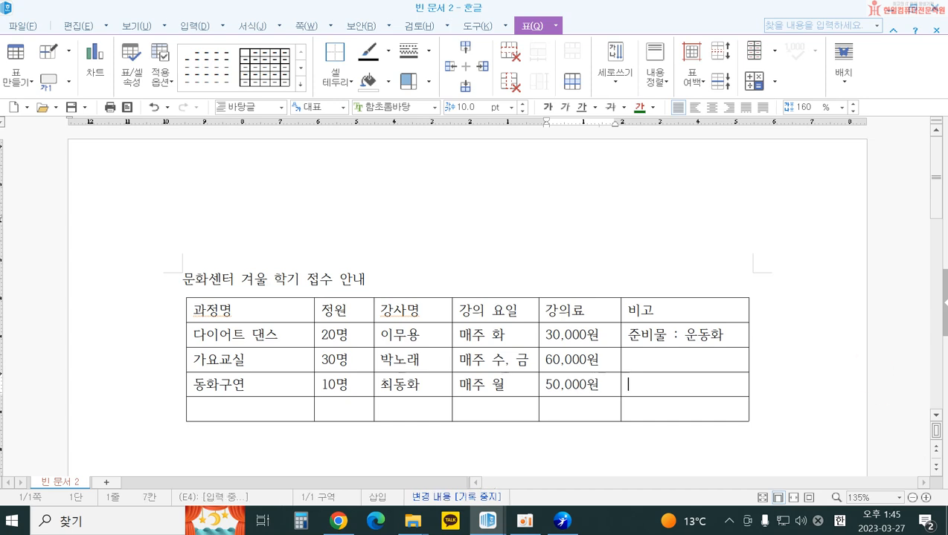
# Start the last row with the course 우쿨렐라 and capacity 10명, leaving the 동화구연 remark empty.
pyautogui.press('Tab')
pyautogui.press('Tab')
pyautogui.write('우쿨렐라')
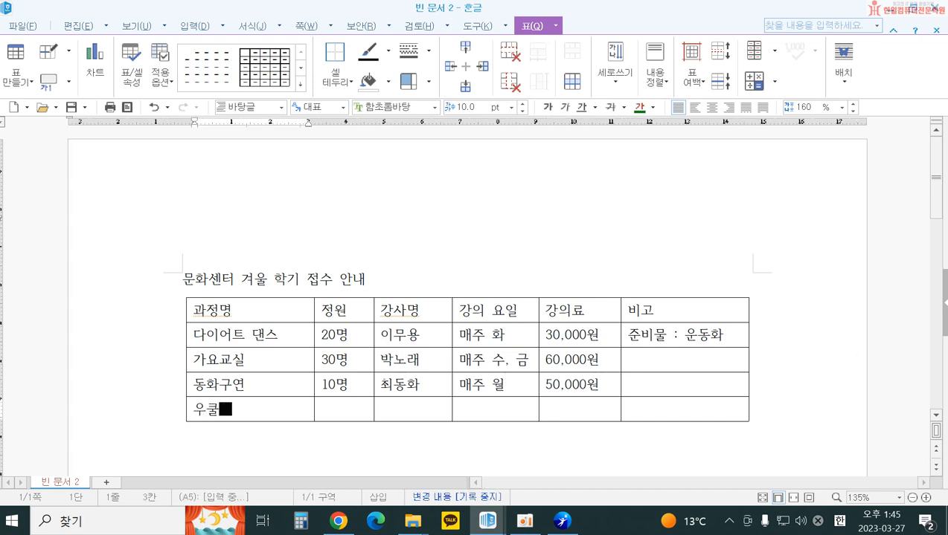
pyautogui.press('Tab')
pyautogui.write('10명')
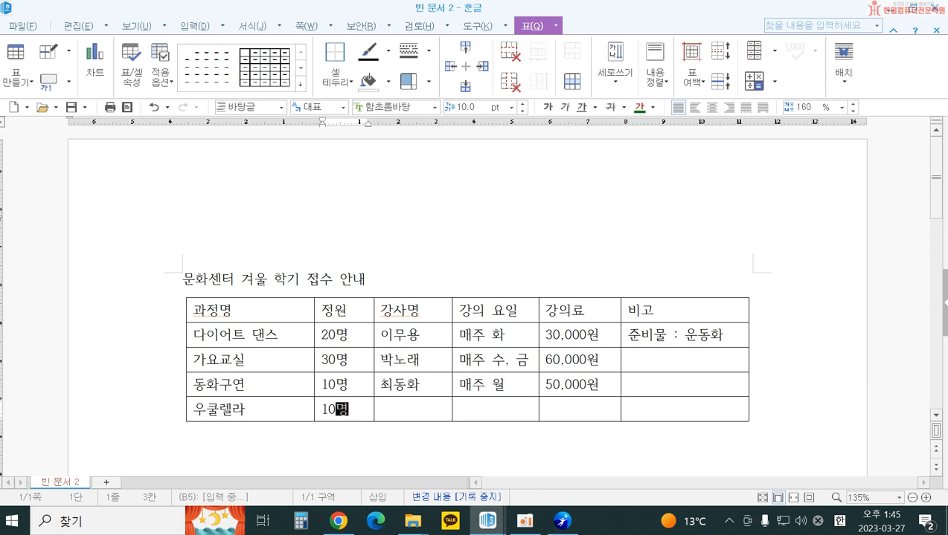
# Complete the 우쿨렐라 row with the instructor's name, day 매주 목, fee 50,000원 and remark 개인악기 지참.
pyautogui.press('Tab')
pyautogui.write('정약기')
pyautogui.press('Tab')
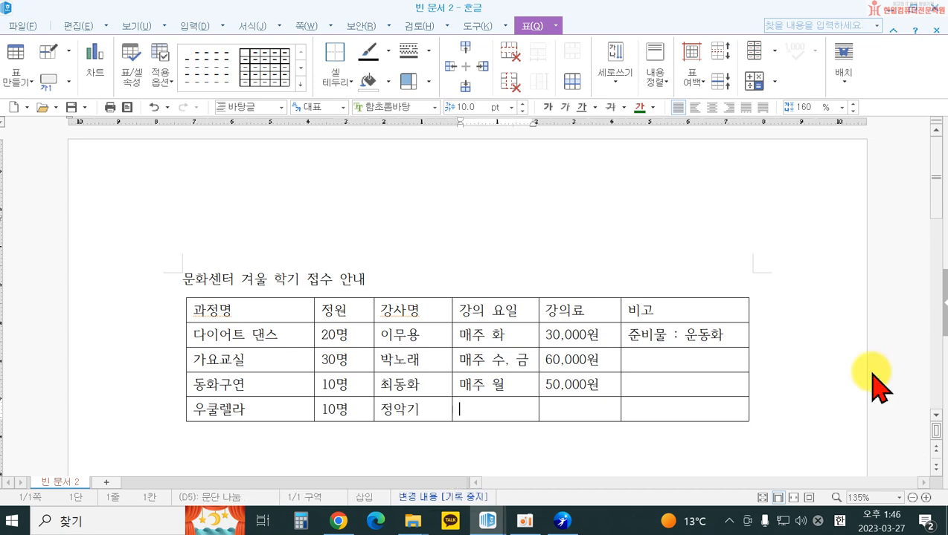
pyautogui.write('매주 목')
pyautogui.press('Tab')
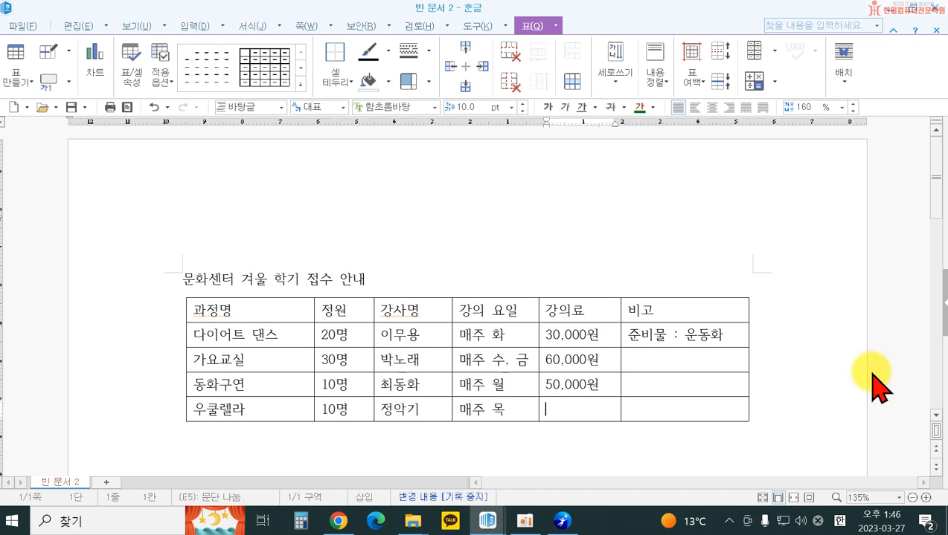
pyautogui.write('50,000원')
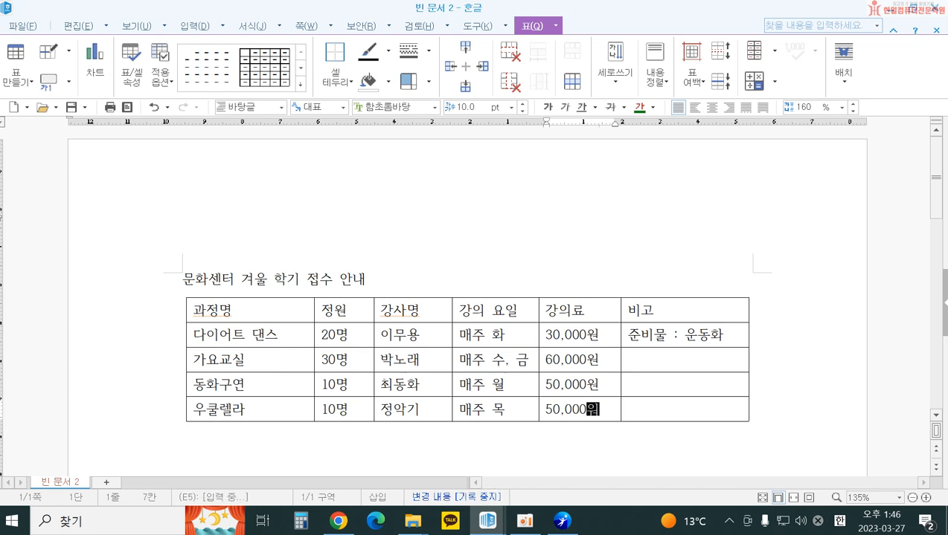
pyautogui.press('Tab')
pyautogui.write('개인악기 지참')
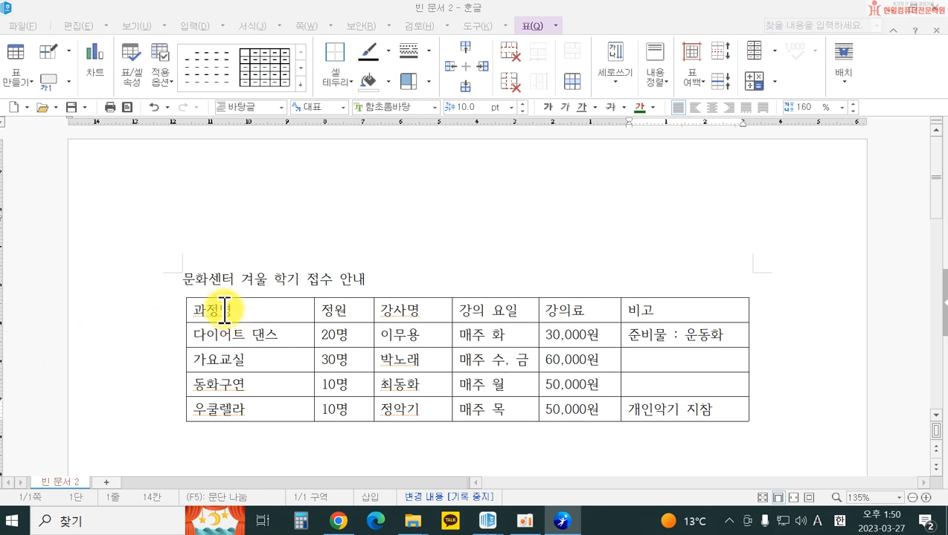
# Set the title line above the table to 18 pt and centre it.
pyautogui.click(164, 281)
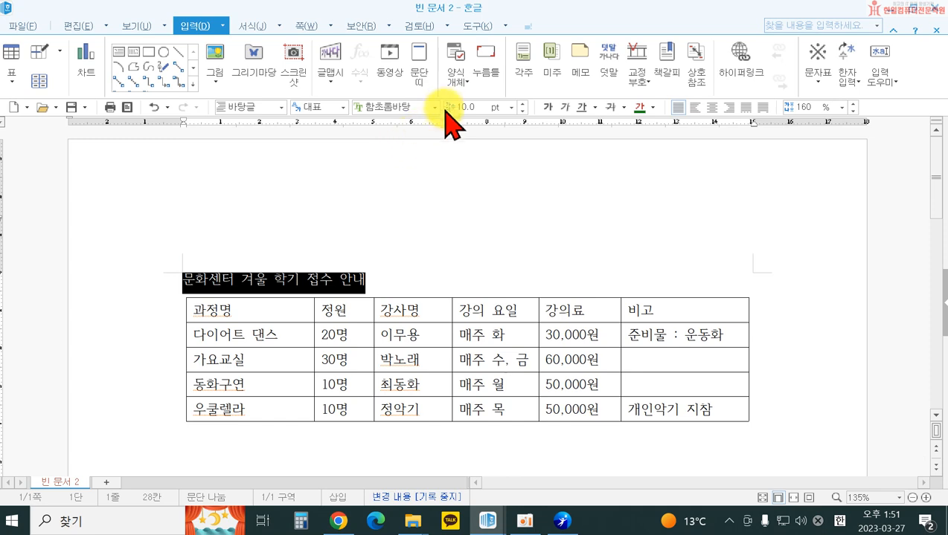
pyautogui.click(511, 107)
pyautogui.click(461, 230)
pyautogui.click(713, 108)
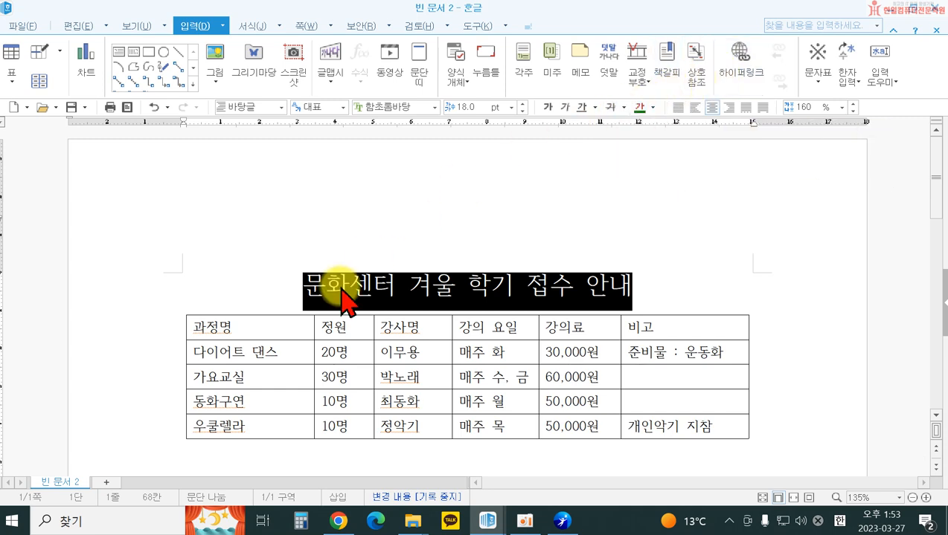
# Centre the text in all cells of the course table.
pyautogui.moveTo(242, 327); pyautogui.dragTo(669, 429)
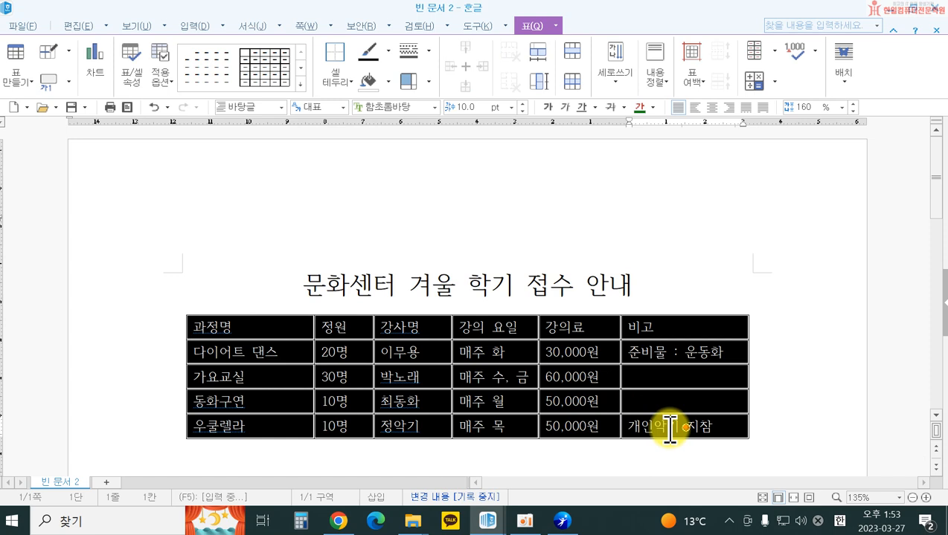
pyautogui.click(711, 108)
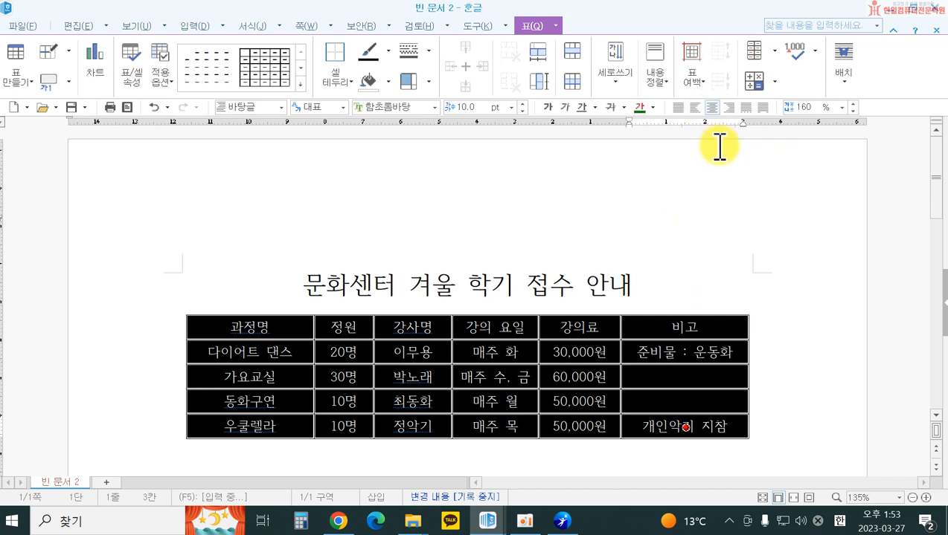
pyautogui.click(690, 282)
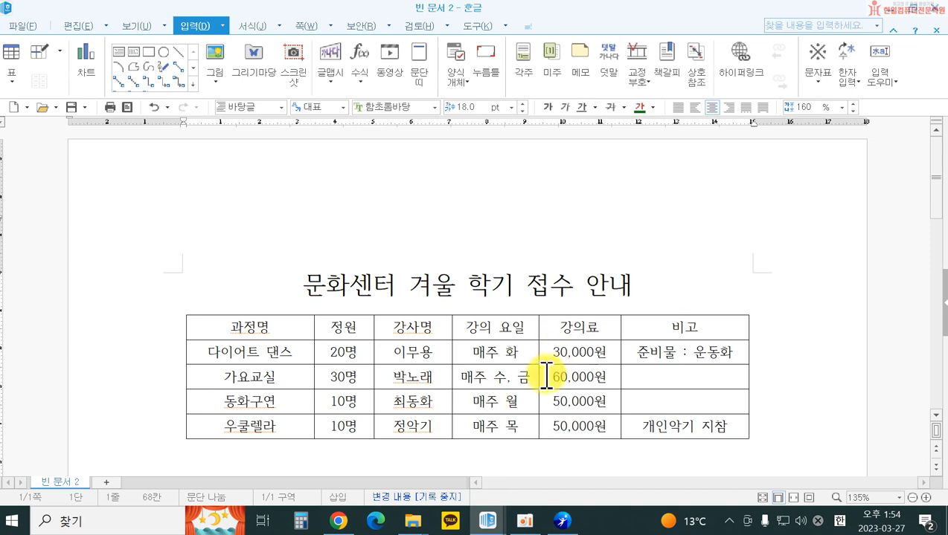
# Save the document as 문화센터 겨울 학기 접수 안내 in the personal-name folder ending in 2 on the desktop.
pyautogui.click(24, 27)
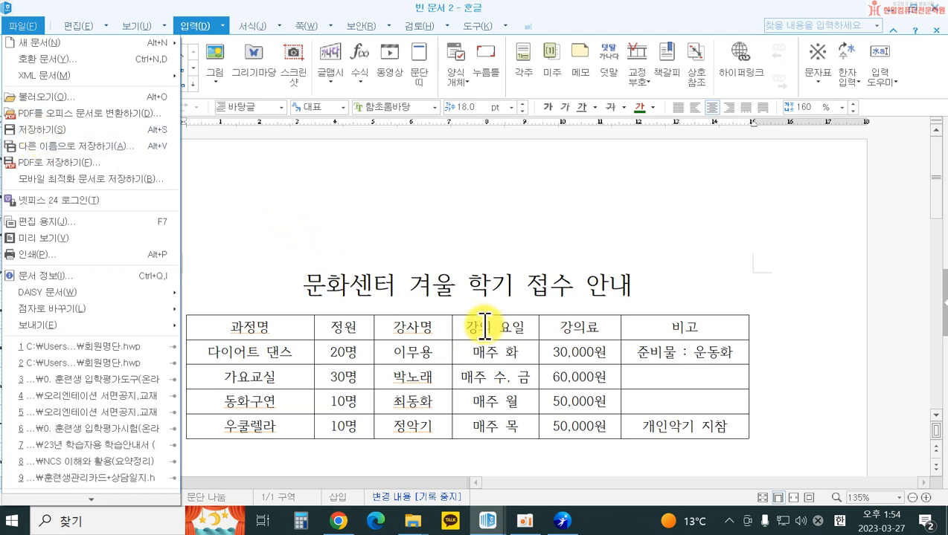
pyautogui.click(47, 134)
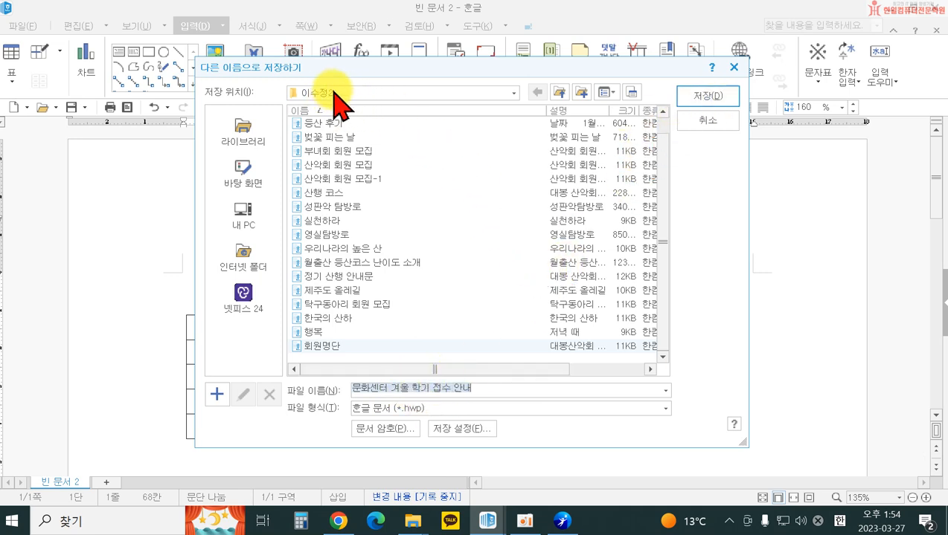
pyautogui.click(238, 170)
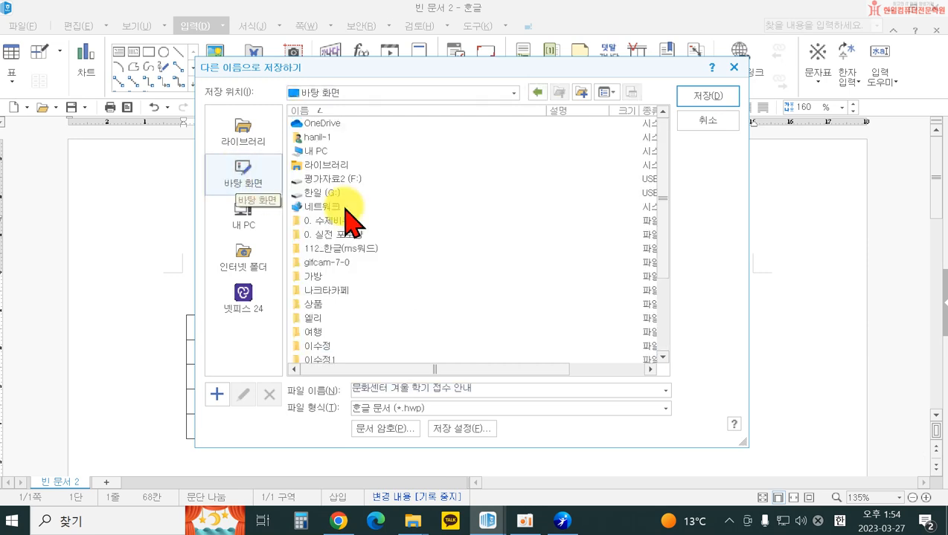
pyautogui.scroll(-1, 666, 276)
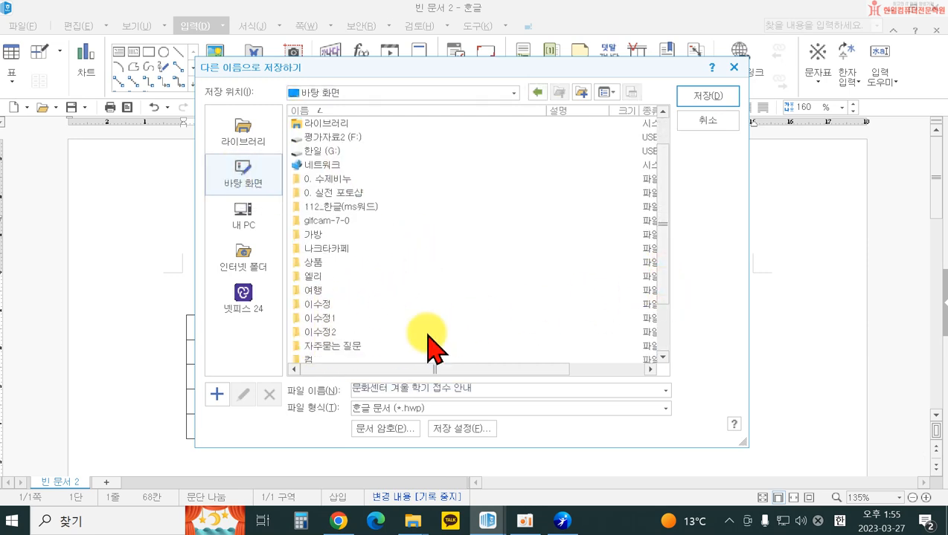
pyautogui.doubleClick(328, 336)
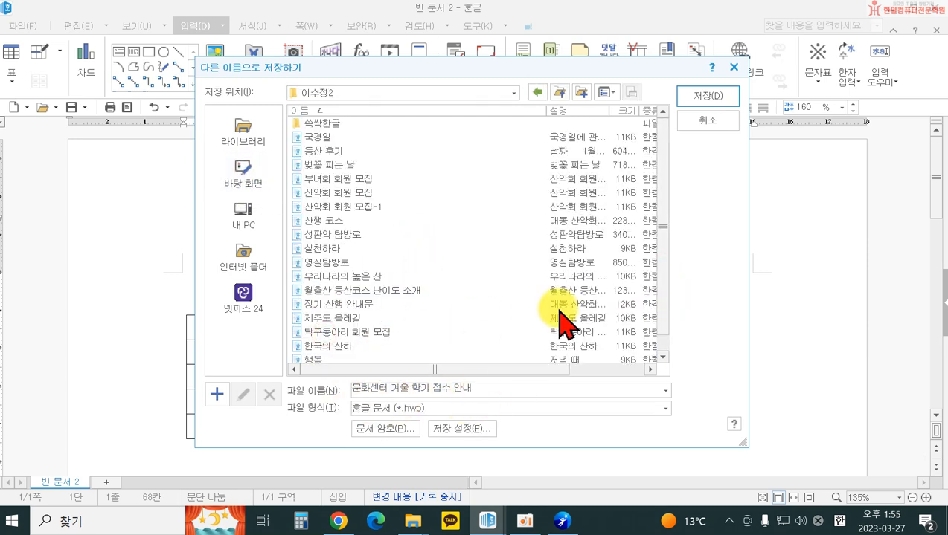
pyautogui.click(709, 96)
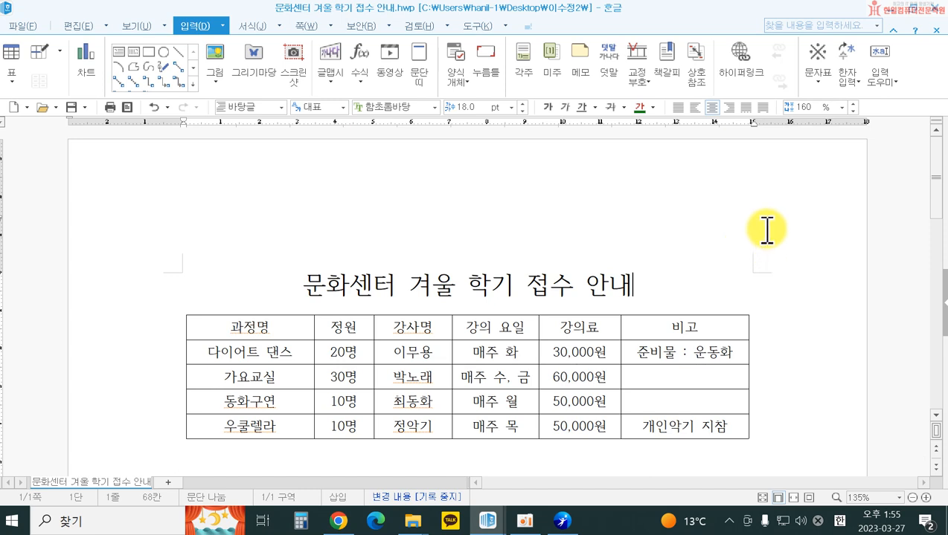
# Save the document under the new name 문화센터 접수 in the same folder.
pyautogui.click(24, 25)
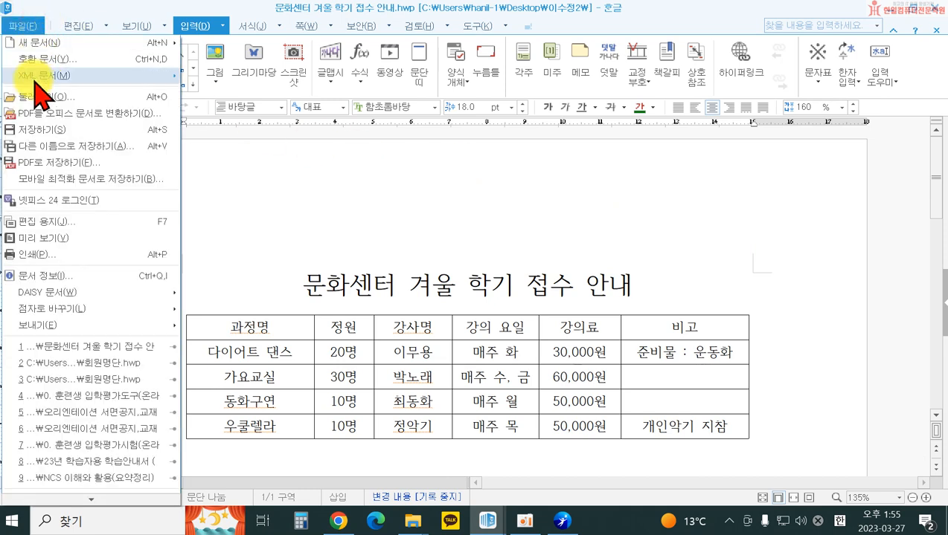
pyautogui.click(54, 147)
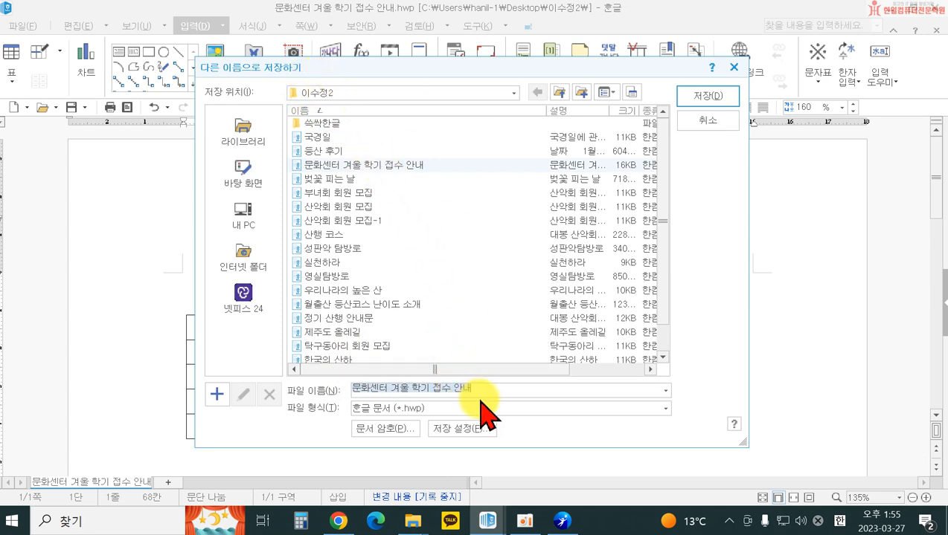
pyautogui.write('ㅁ')
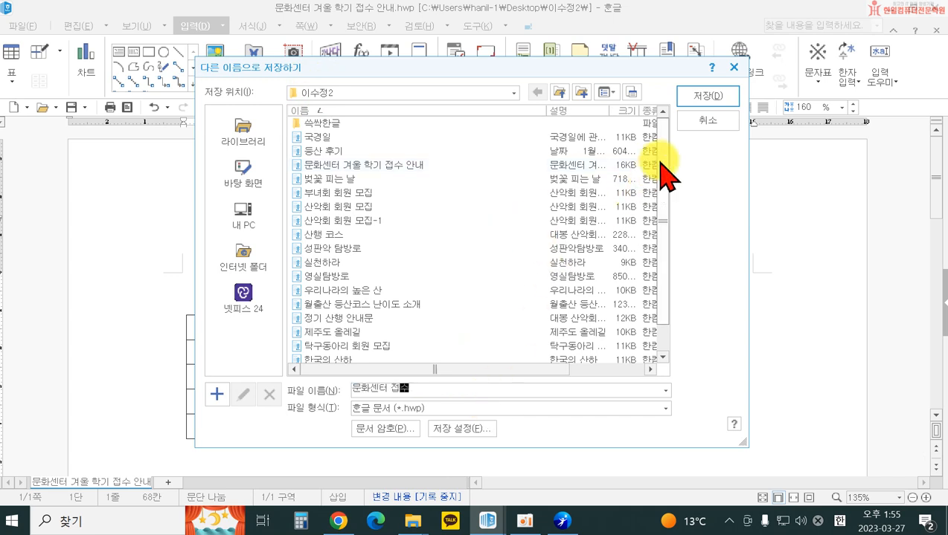
pyautogui.click(707, 96)
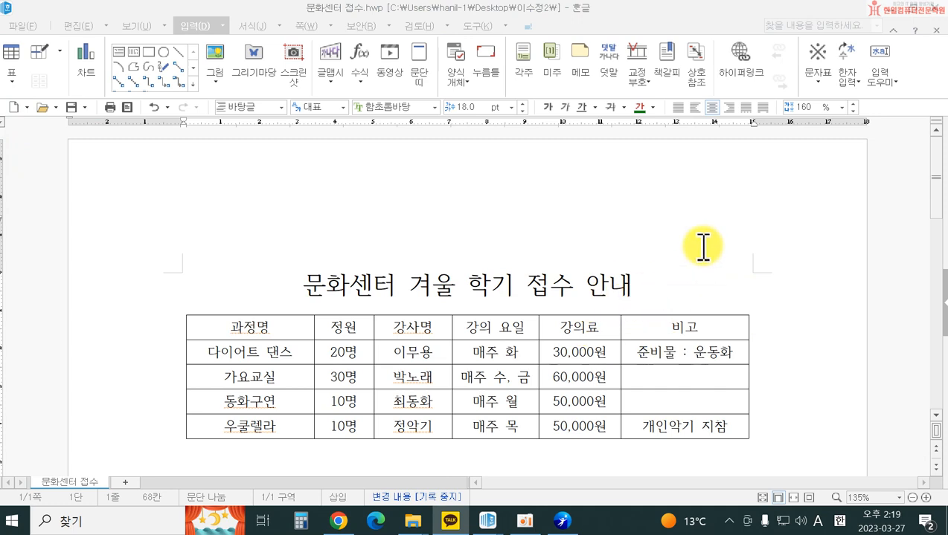
# Close the saved document and enter the title line 5월 정기 산행 안내문 in a blank document.
pyautogui.click(937, 32)
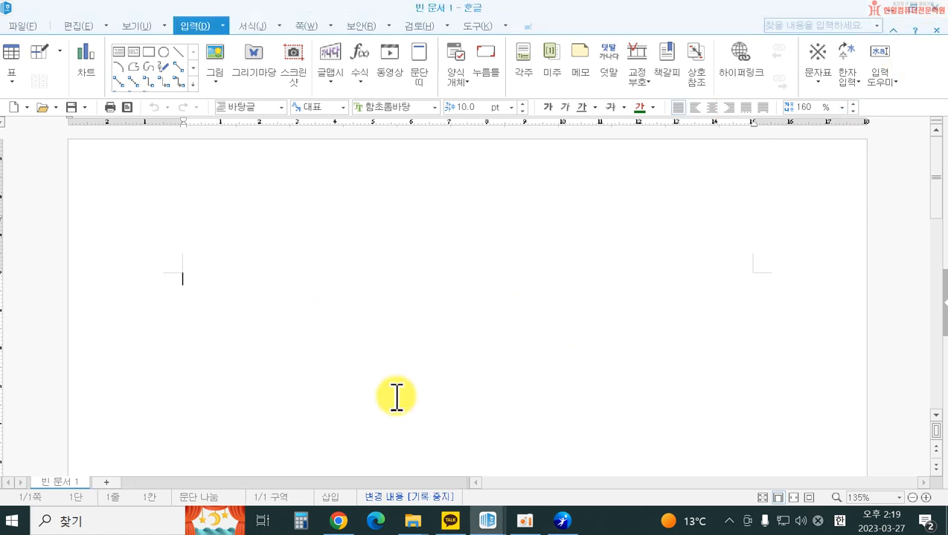
pyautogui.write('5월 정기 사')
pyautogui.write('ㄴ행 안내')
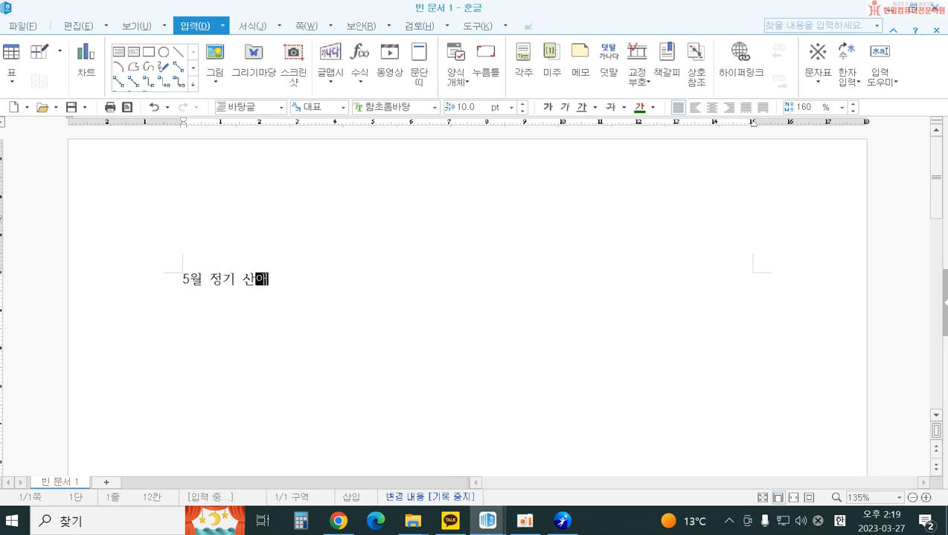
pyautogui.write('문')
pyautogui.press('Return')
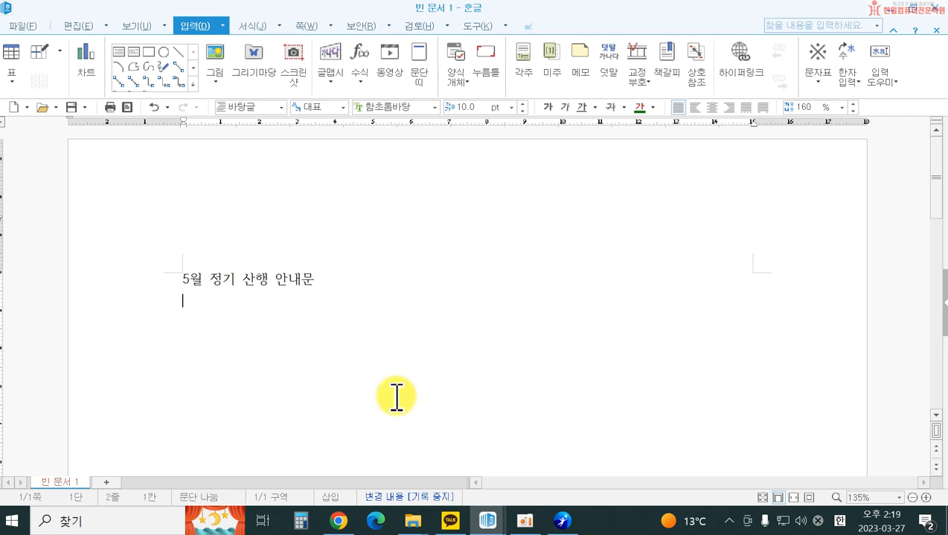
# Insert a table with 6 rows and 2 columns below the title line.
pyautogui.click(12, 55)
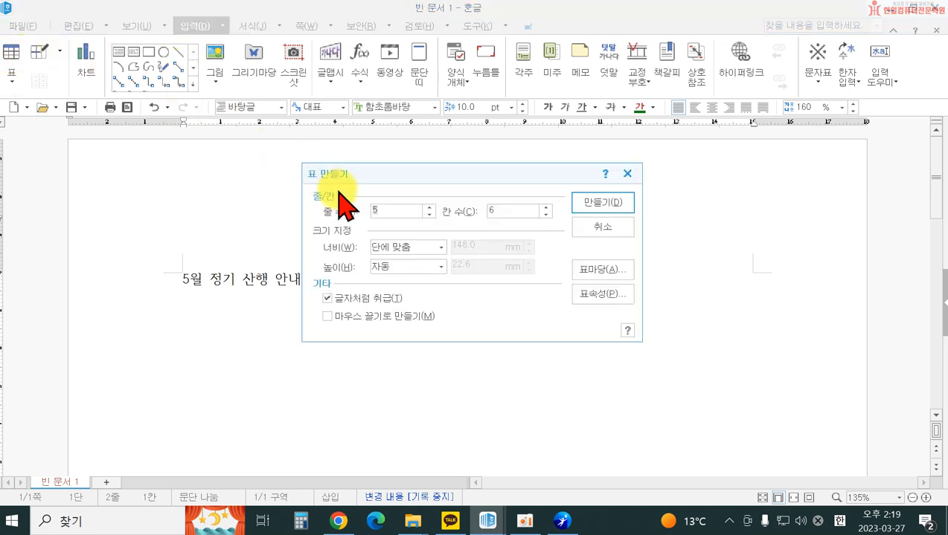
pyautogui.click(546, 215)
pyautogui.click(546, 215)
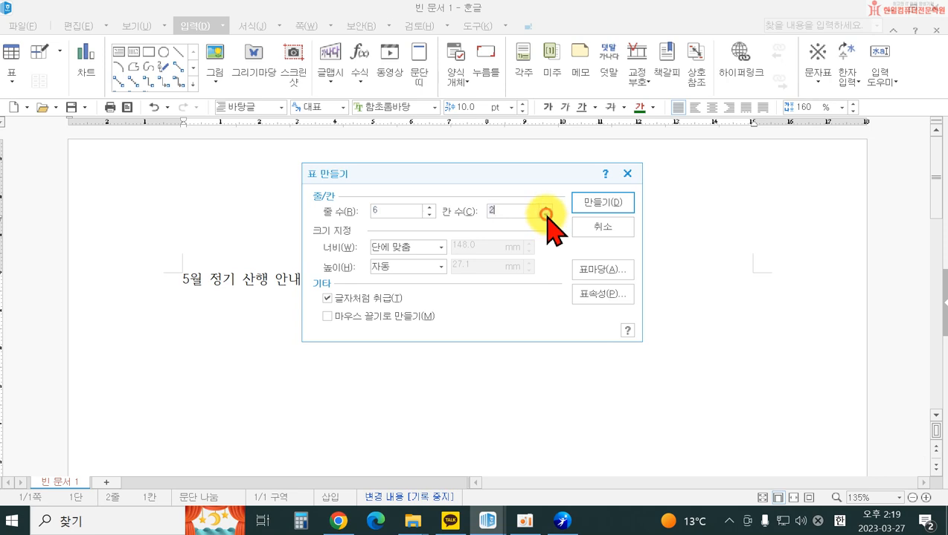
pyautogui.click(591, 202)
# Increase the height of all table rows and narrow the first column to about a quarter of the table width.
pyautogui.click(343, 311)
pyautogui.moveTo(338, 306); pyautogui.dragTo(564, 394)
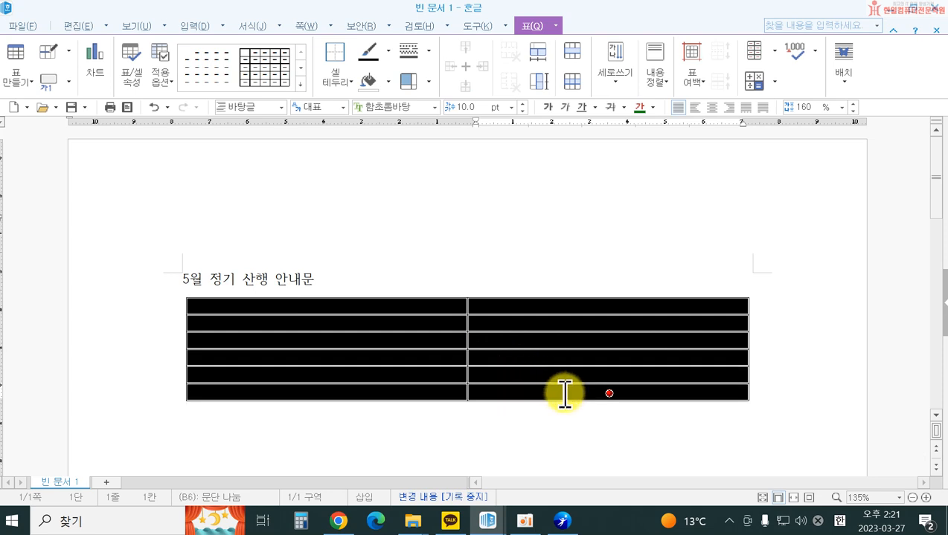
pyautogui.hotkey('ctrl', 'Down')
pyautogui.hotkey('ctrl', 'Down')
pyautogui.hotkey('ctrl', 'Down')
pyautogui.hotkey('ctrl', 'Down')
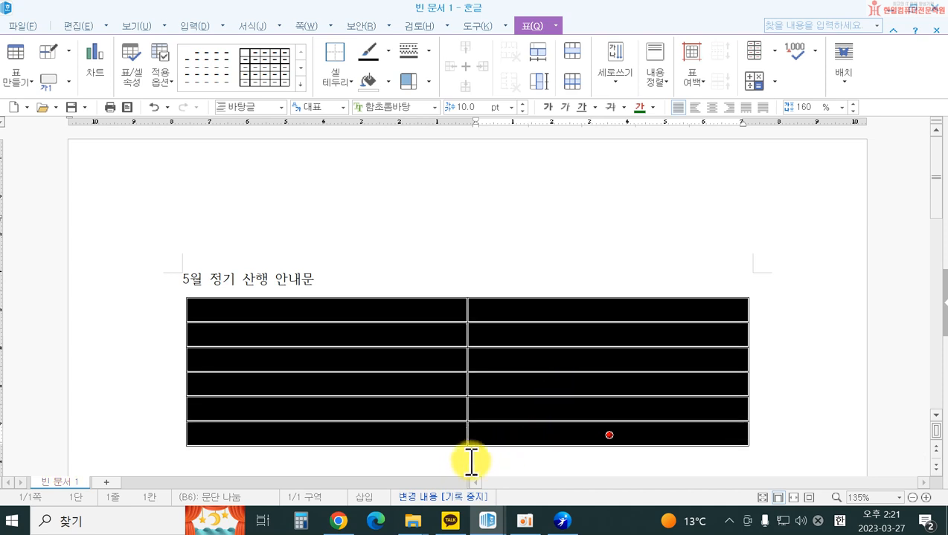
pyautogui.scroll(-2, 484, 372)
pyautogui.scroll(2, 513, 223)
pyautogui.click(513, 229)
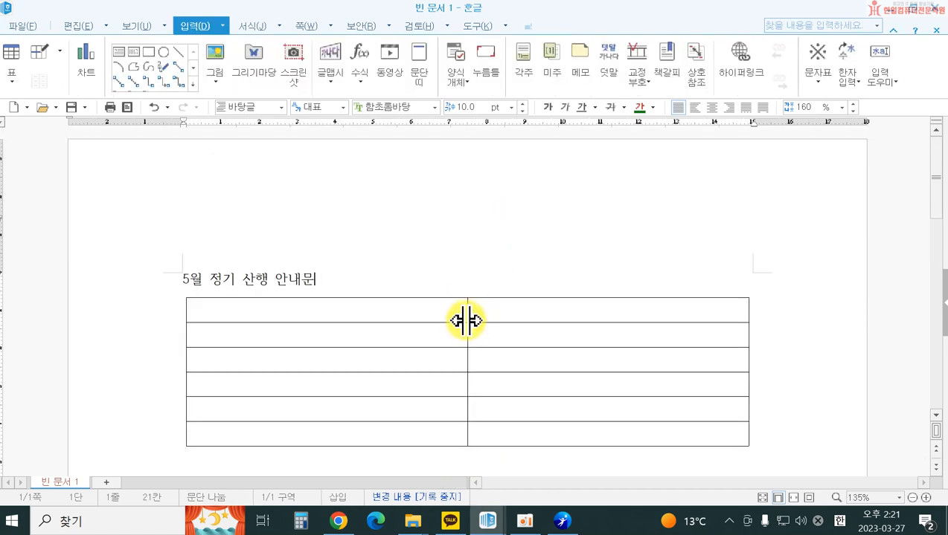
pyautogui.moveTo(466, 322); pyautogui.dragTo(326, 322)
# Fill the first table row with the label 일시 and the value 5월 18일 10:00.
pyautogui.click(233, 308)
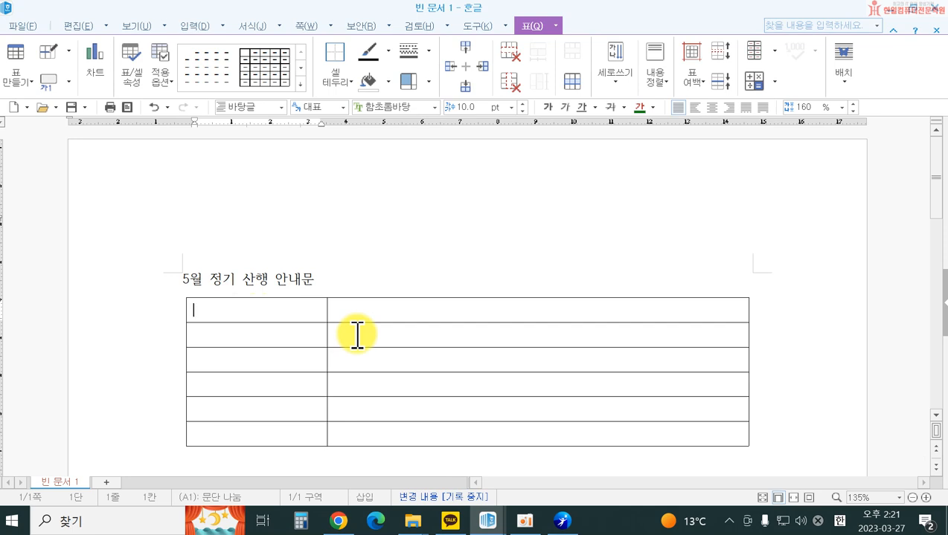
pyautogui.write('일시')
pyautogui.press('Tab')
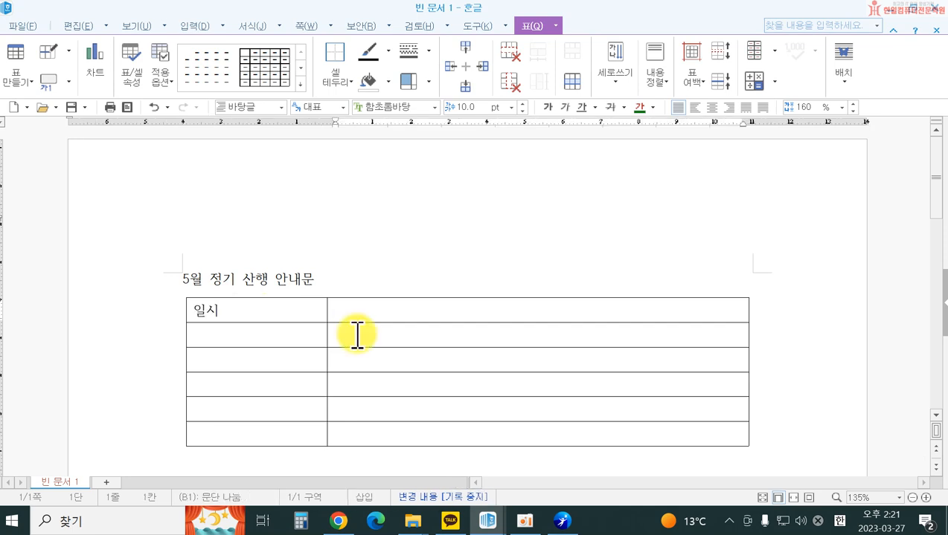
pyautogui.write('65')
pyautogui.write('월 18일 1')
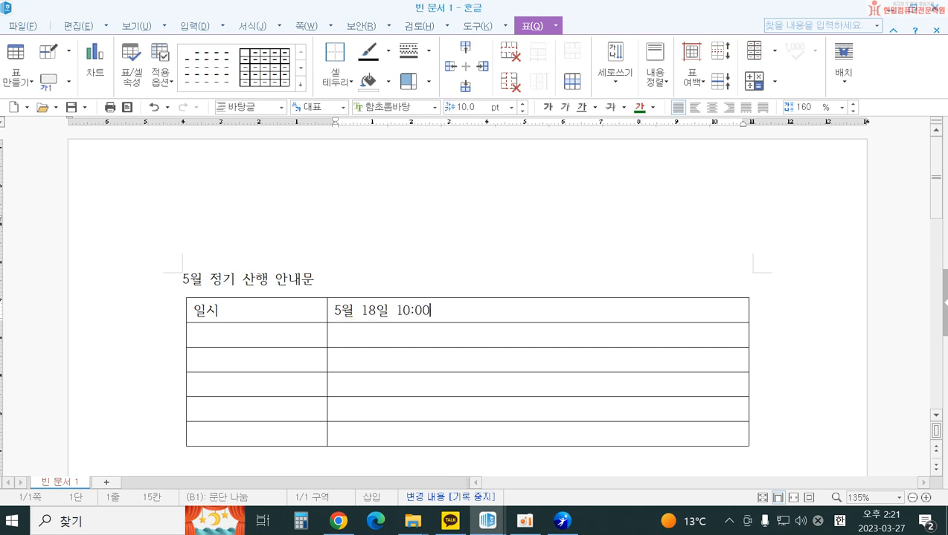
pyautogui.write('0:00')
pyautogui.press('Tab')
# Fill the second table row with the label 집결장소 and the value 3호선 압구정역 6번출구.
pyautogui.write('집결장소')
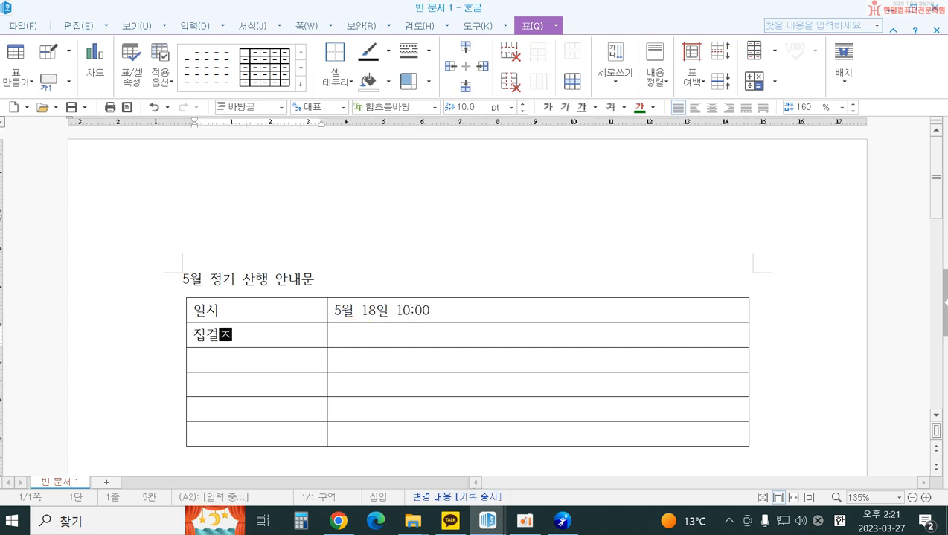
pyautogui.press('Tab')
pyautogui.write('3호')
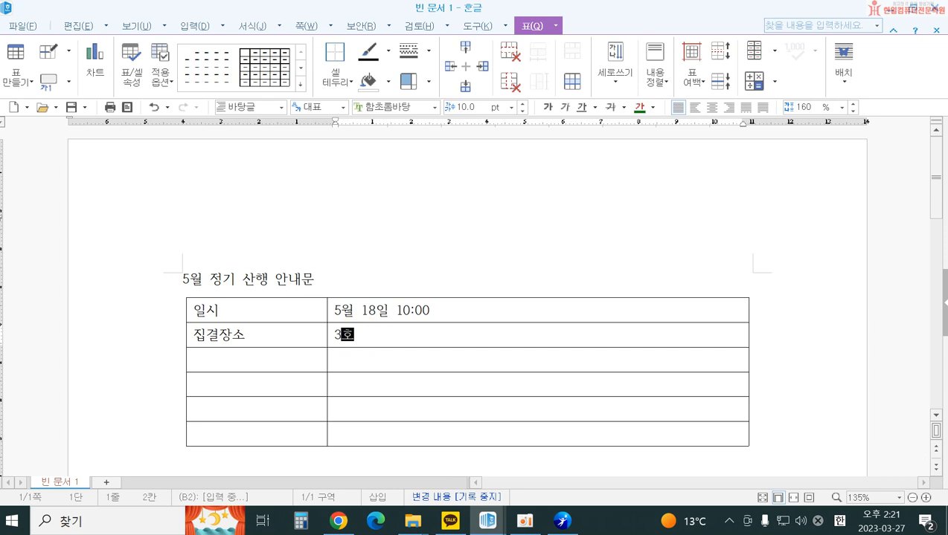
pyautogui.write('선 압구정여ㄱ')
pyautogui.press('Tab')
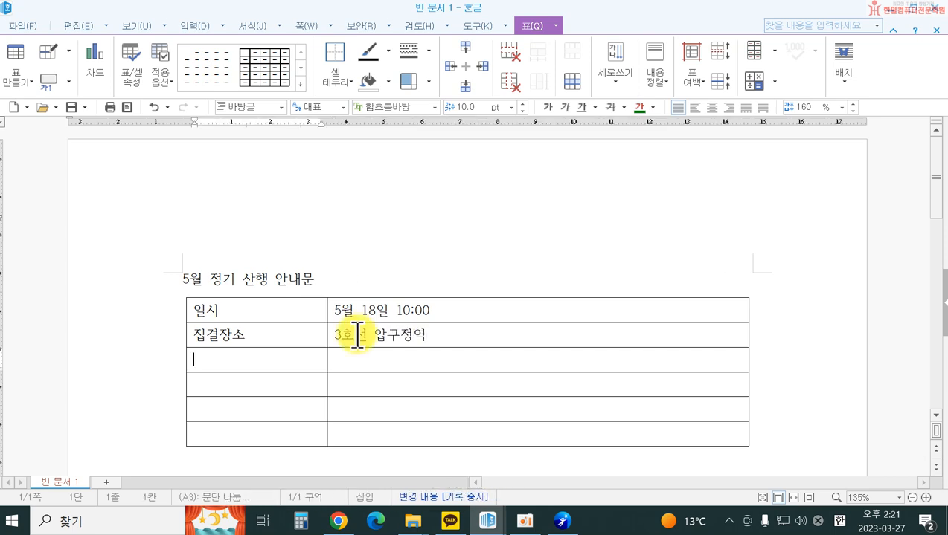
pyautogui.press('Left')
pyautogui.write('6')
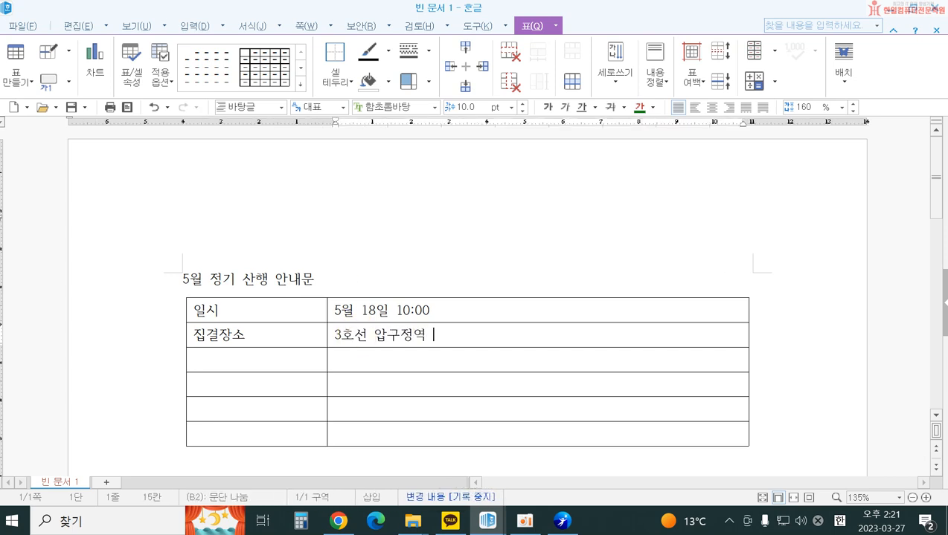
pyautogui.write('6번추ㄹ구')
pyautogui.press('Tab')
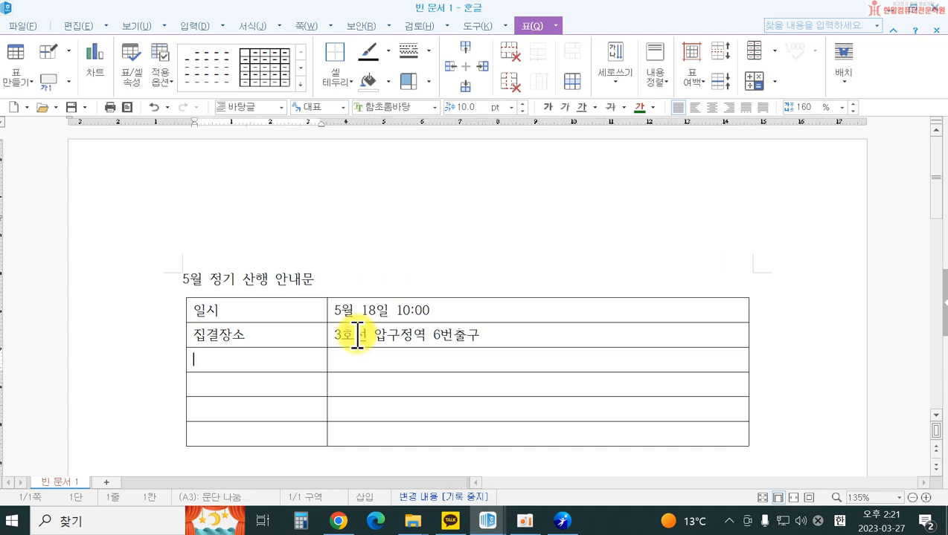
# Fill the third row with 산행지 and 월출산, and the fourth row with 회비 and 2만원.
pyautogui.write('산행지')
pyautogui.press('Tab')
pyautogui.write('월ㅊㅜㄹ사ㄴ')
pyautogui.press('Tab')
pyautogui.write('회비')
pyautogui.press('Tab')
pyautogui.write('2만원')
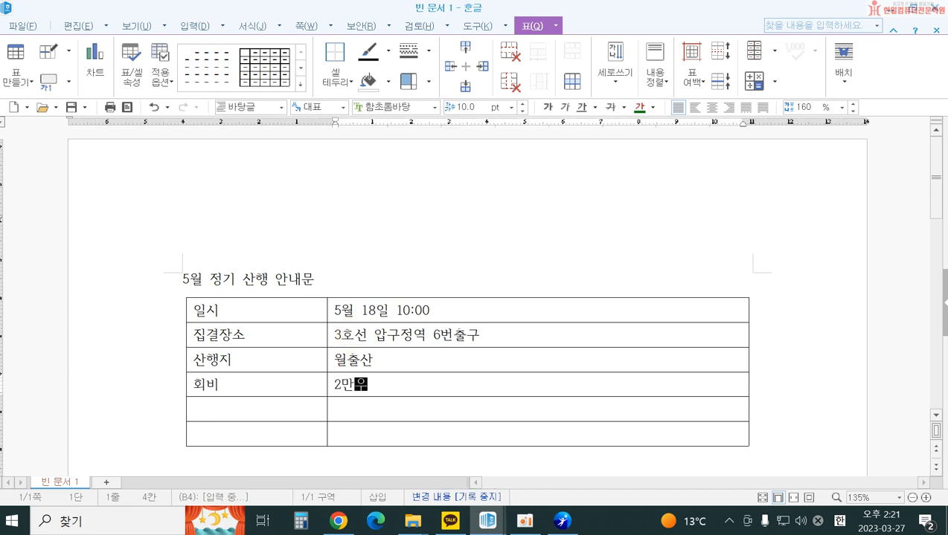
pyautogui.press('Tab')
# Fill the fifth table row with the label 준비물 and the value 중식, 등산화, 아이젠, 장갑, 생수, 간단한 간식.
pyautogui.write('준비물')
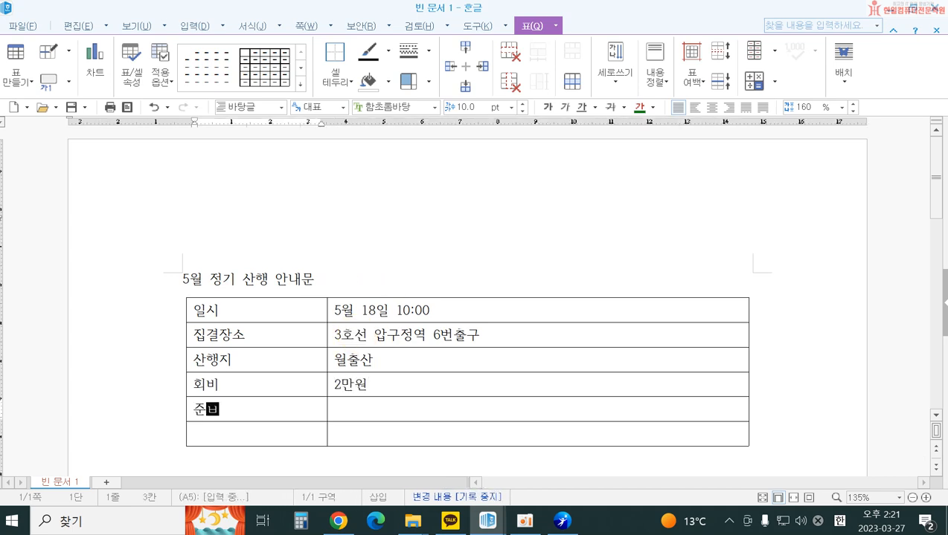
pyautogui.press('Tab')
pyautogui.write('중식')
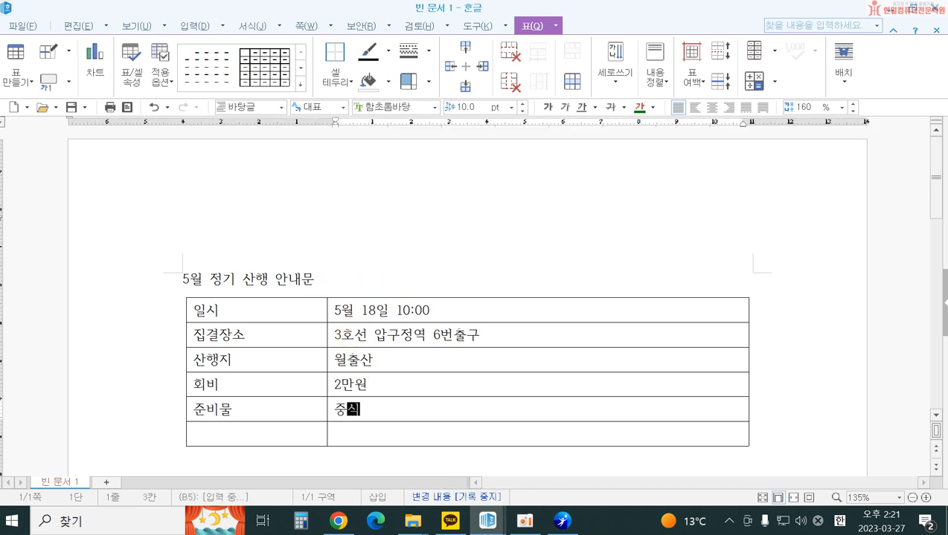
pyautogui.write(', 등산화,')
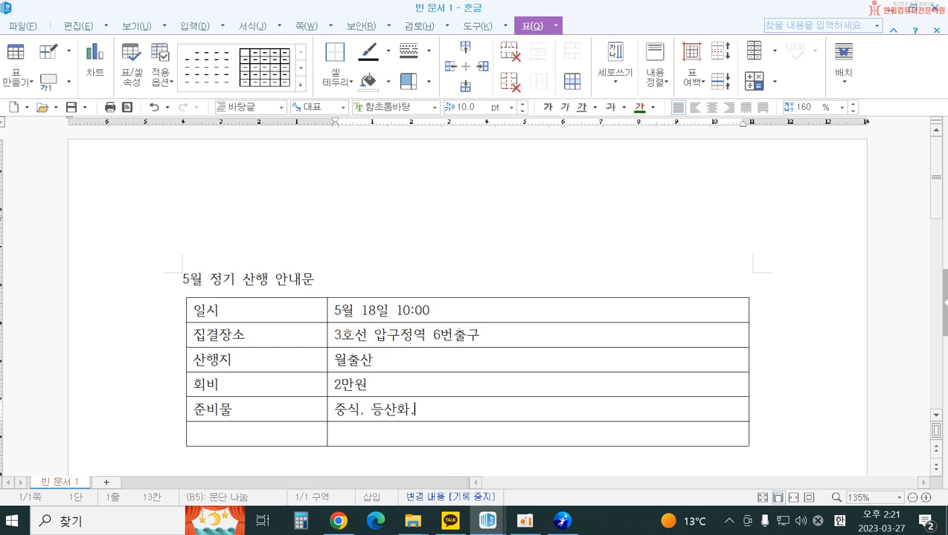
pyautogui.write(' 아이젠, 장갑, 새')
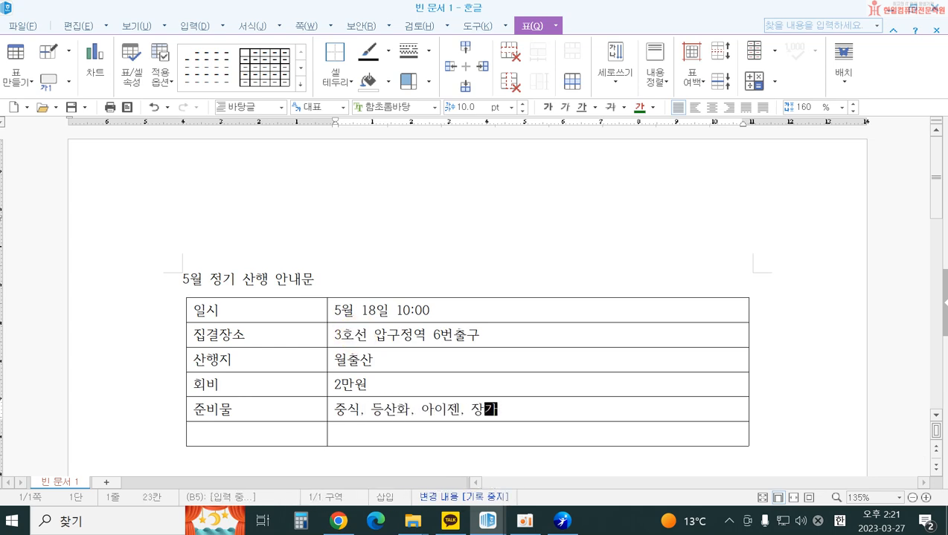
pyautogui.write('수, 간단한 가')
pyautogui.write('ㄴ식')
pyautogui.press('Tab')
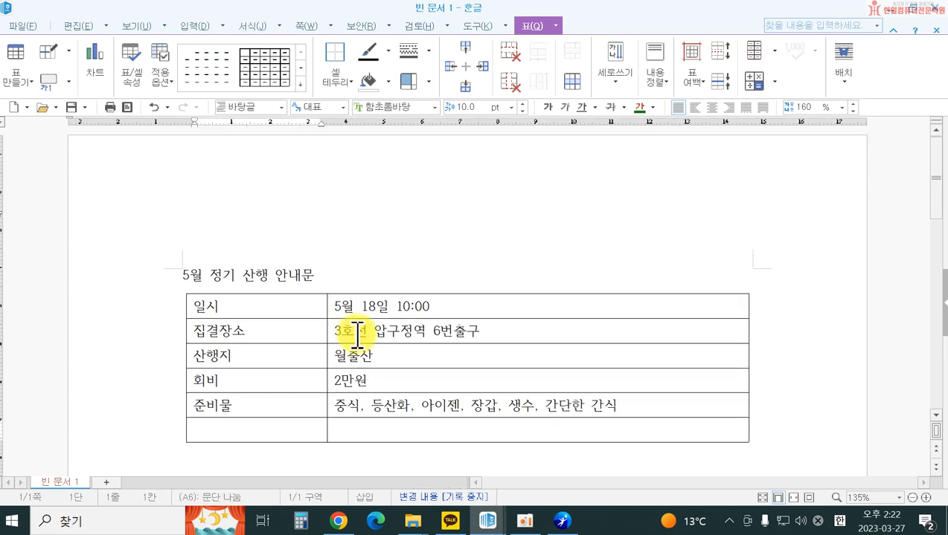
# Fill the last table row with the label 참가신청 and 총무 followed by the contact's name and phone number in parentheses.
pyautogui.write('차')
pyautogui.write('신청')
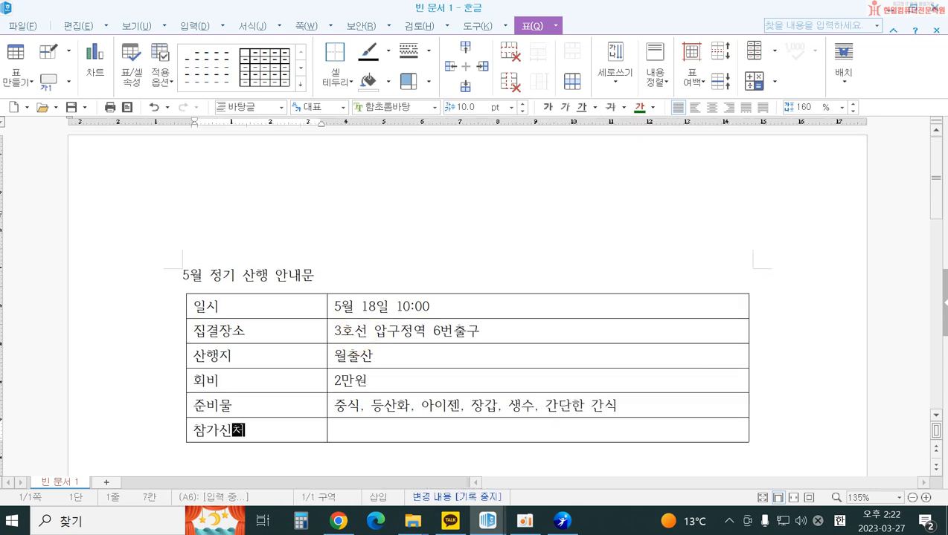
pyautogui.press('Tab')
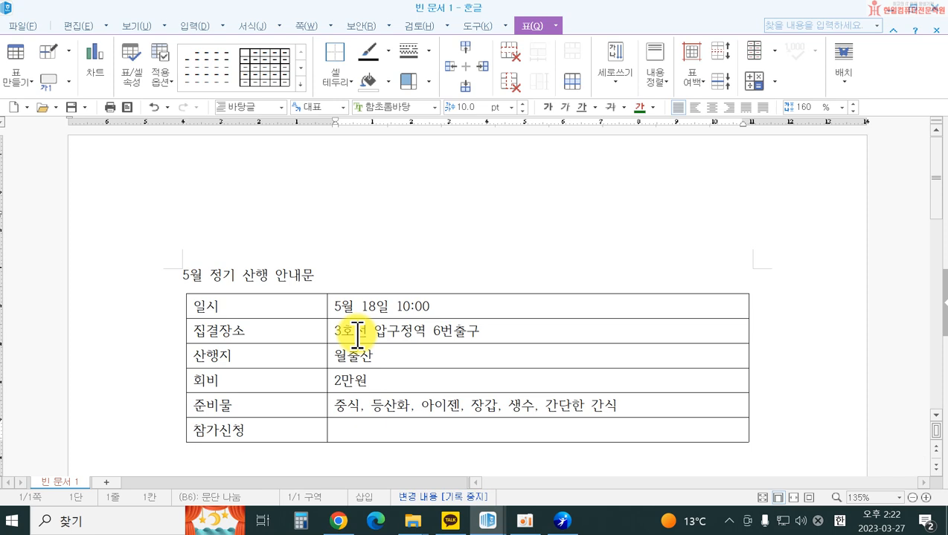
pyautogui.write('총무 김용ㅇ')
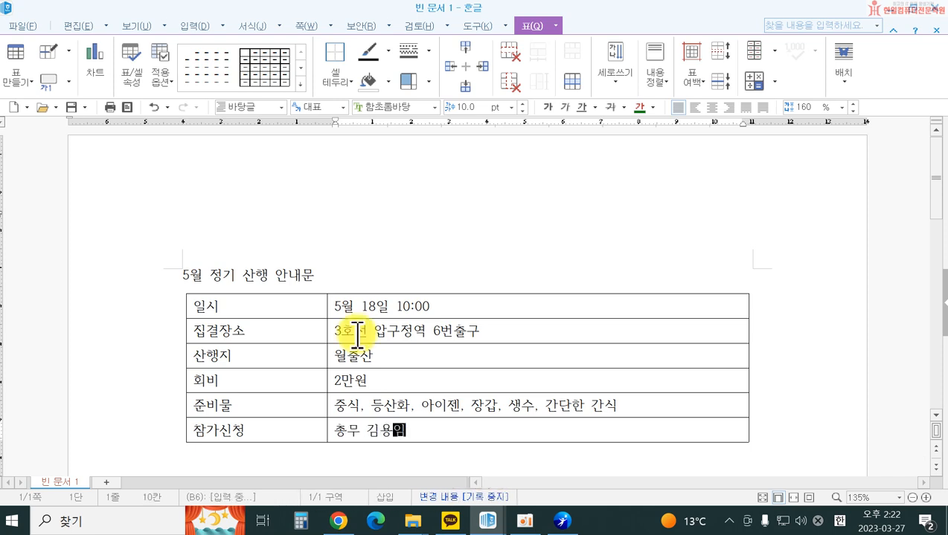
pyautogui.write('(이')
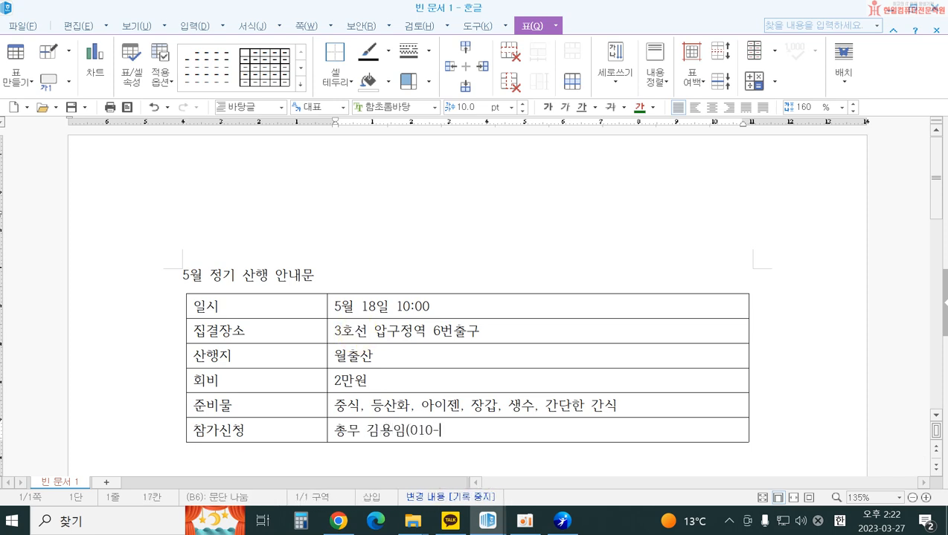
pyautogui.write('10-0000-1111')
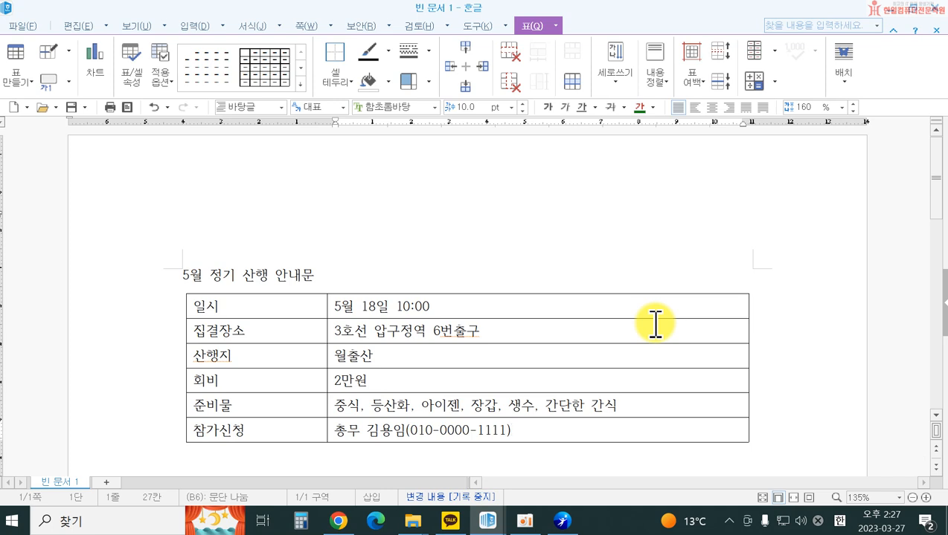
# Change the font of the title line above the table to 휴먼옛체.
pyautogui.click(159, 280)
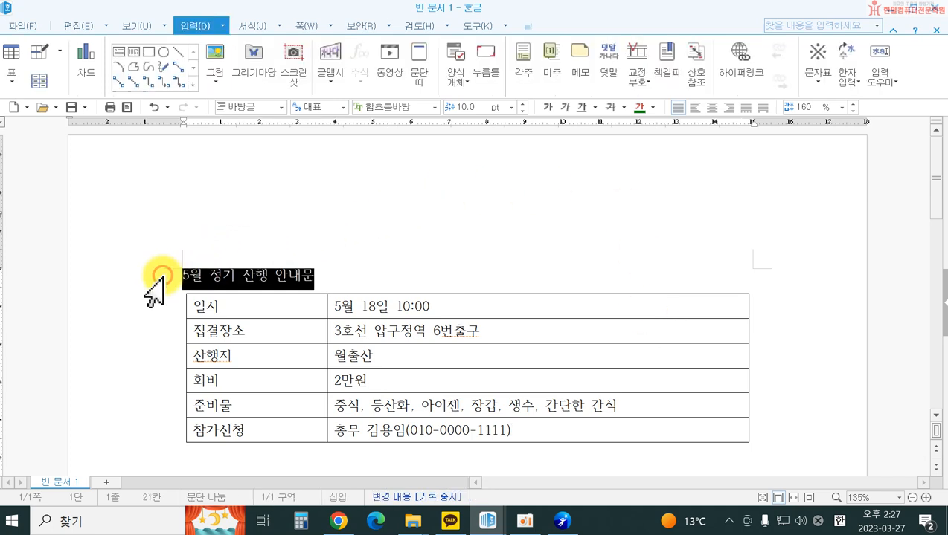
pyautogui.click(311, 274)
pyautogui.click(165, 277)
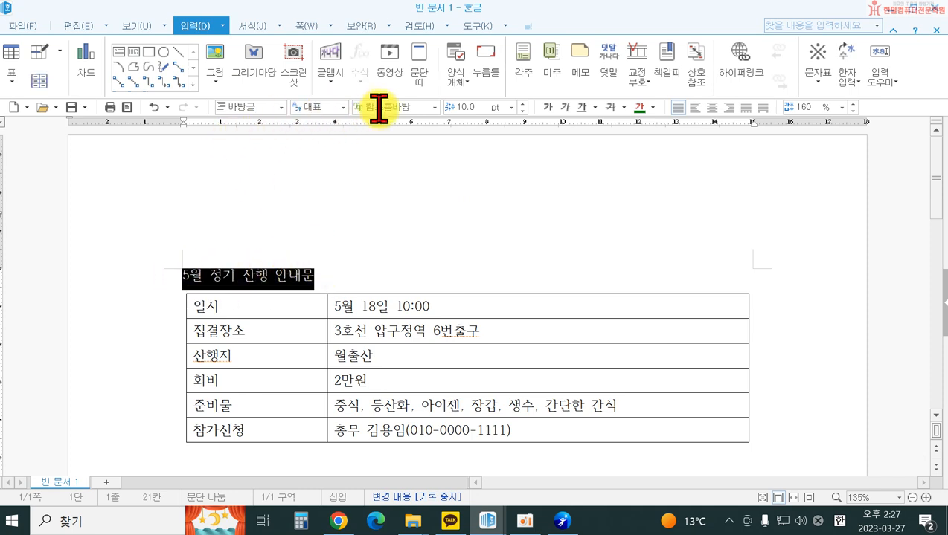
pyautogui.click(435, 108)
pyautogui.scroll(-5, 424, 309)
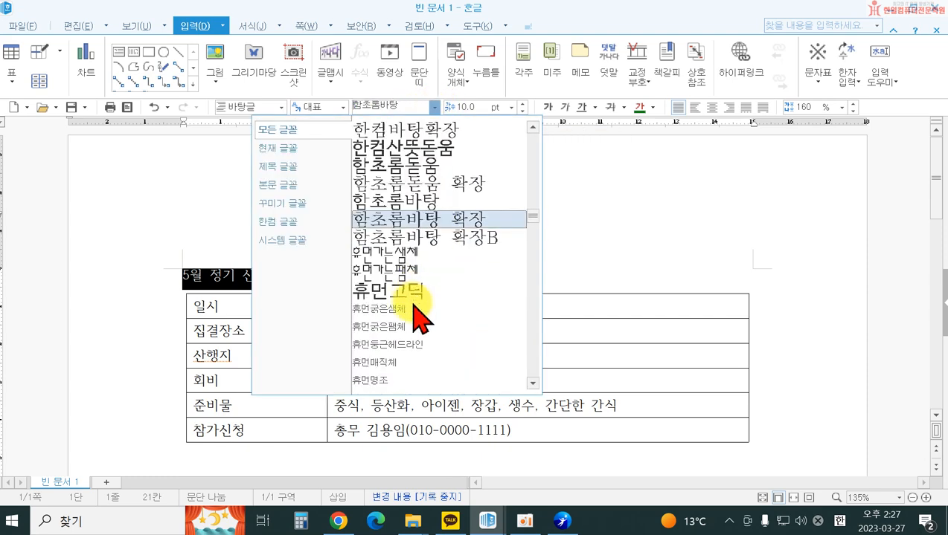
pyautogui.scroll(-3, 416, 357)
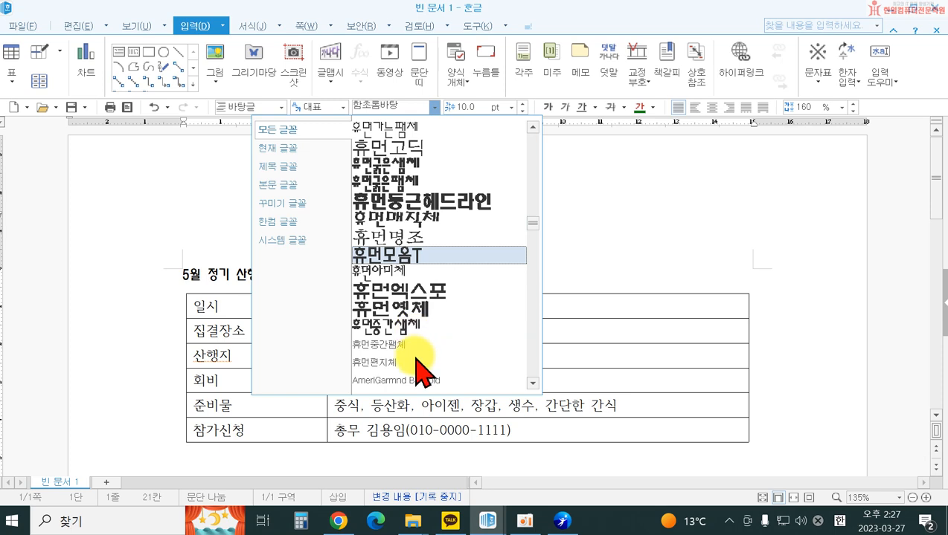
pyautogui.click(406, 320)
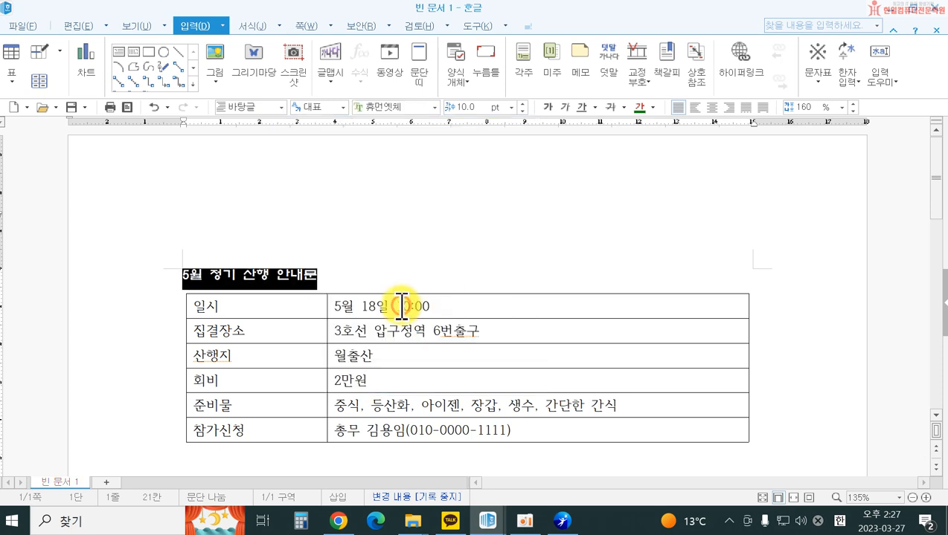
# Set the title line to 20 pt and centre it above the table.
pyautogui.click(511, 108)
pyautogui.click(462, 243)
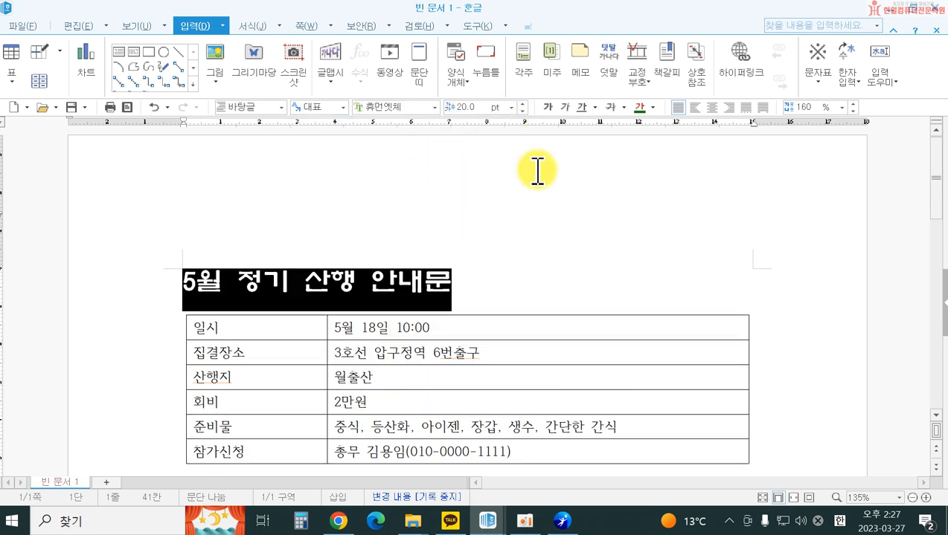
pyautogui.click(710, 108)
pyautogui.click(731, 238)
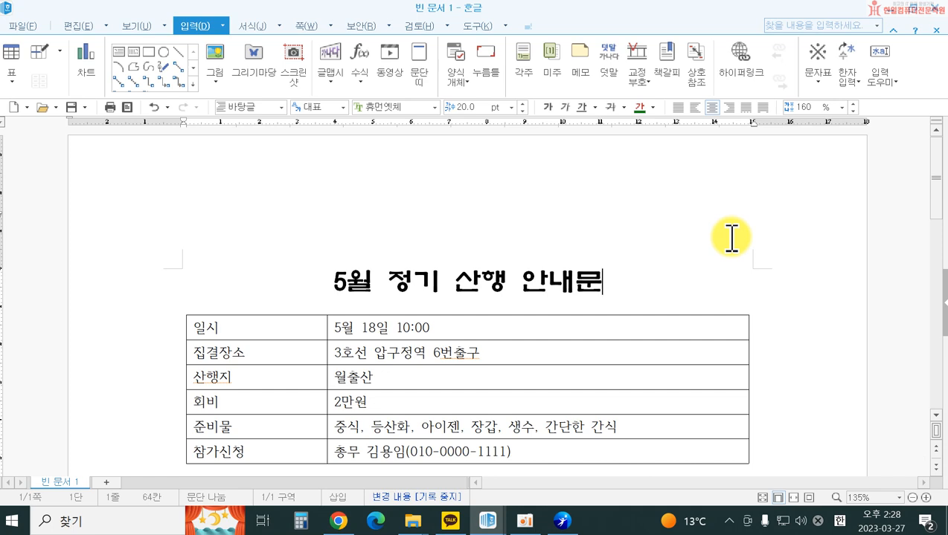
pyautogui.scroll(-2, 299, 328)
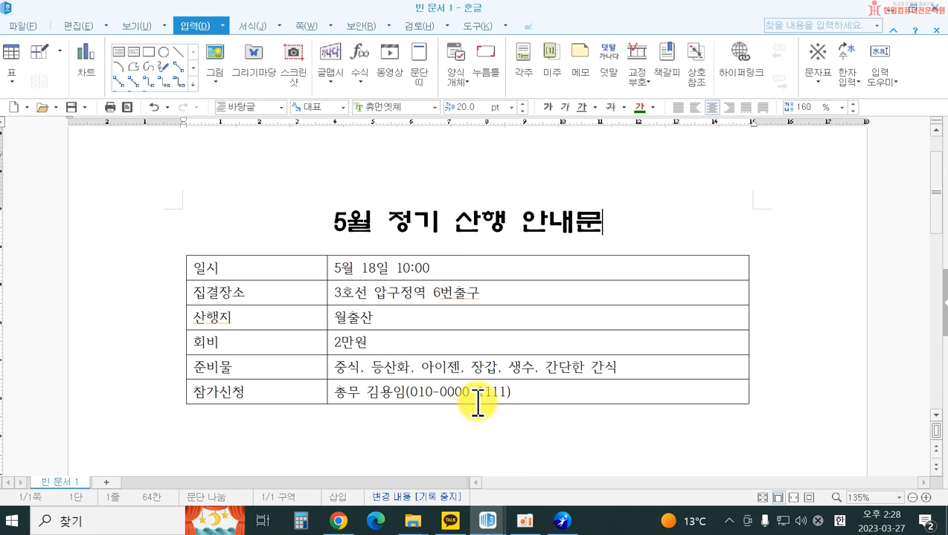
# Set the text of all table cells to the 휴먼옛체 font at 11 pt.
pyautogui.moveTo(233, 266); pyautogui.dragTo(444, 390)
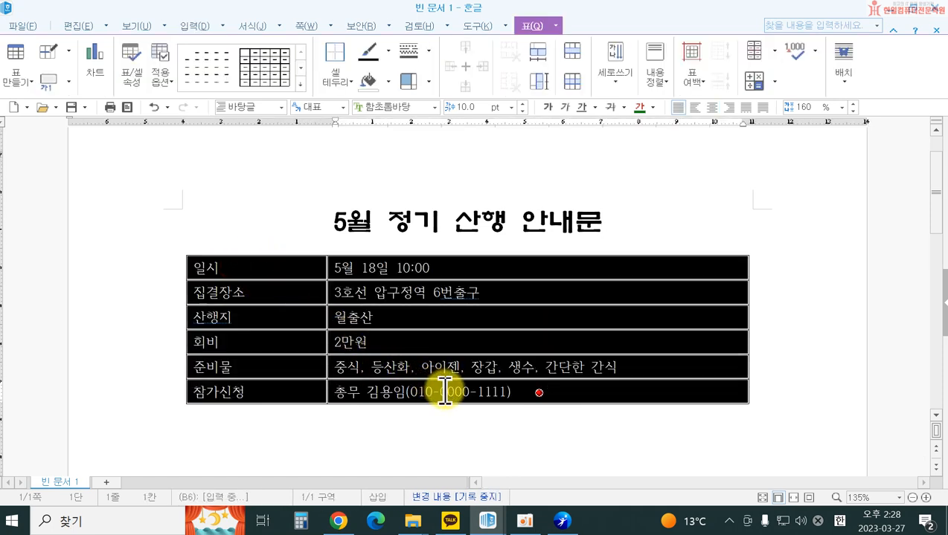
pyautogui.click(433, 107)
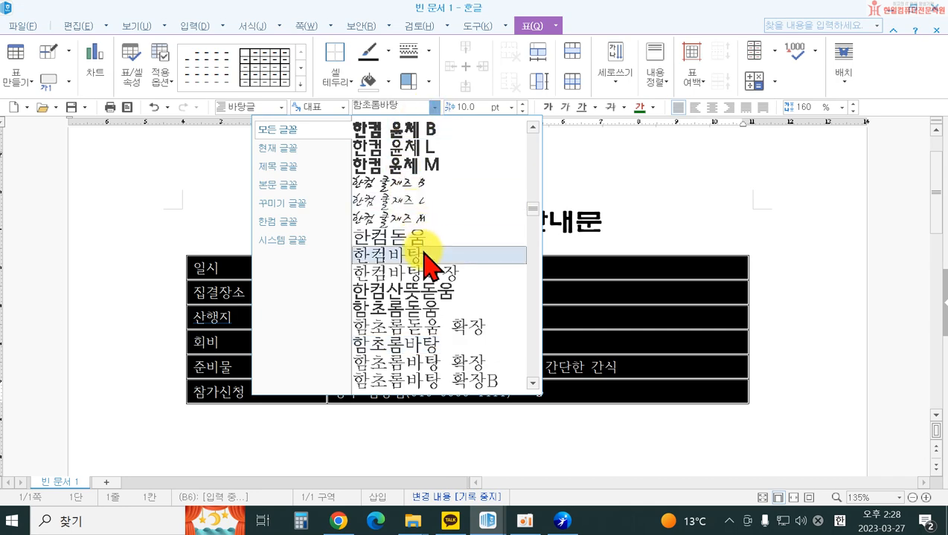
pyautogui.scroll(-5, 424, 275)
pyautogui.click(402, 306)
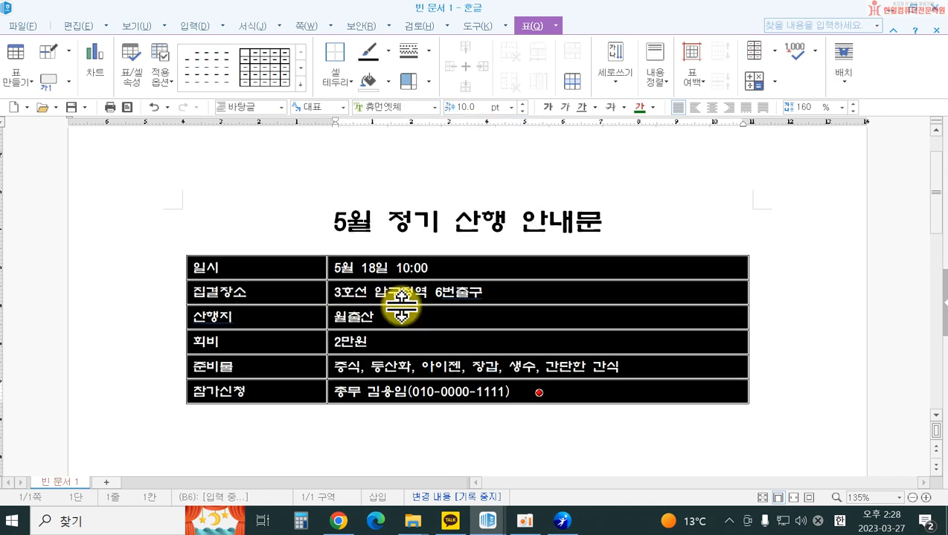
pyautogui.click(510, 107)
pyautogui.click(458, 170)
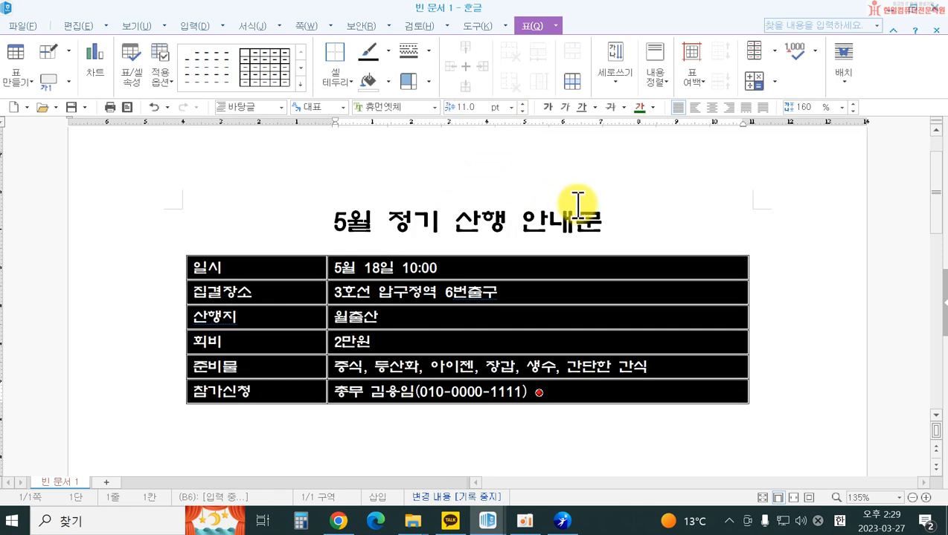
pyautogui.click(661, 220)
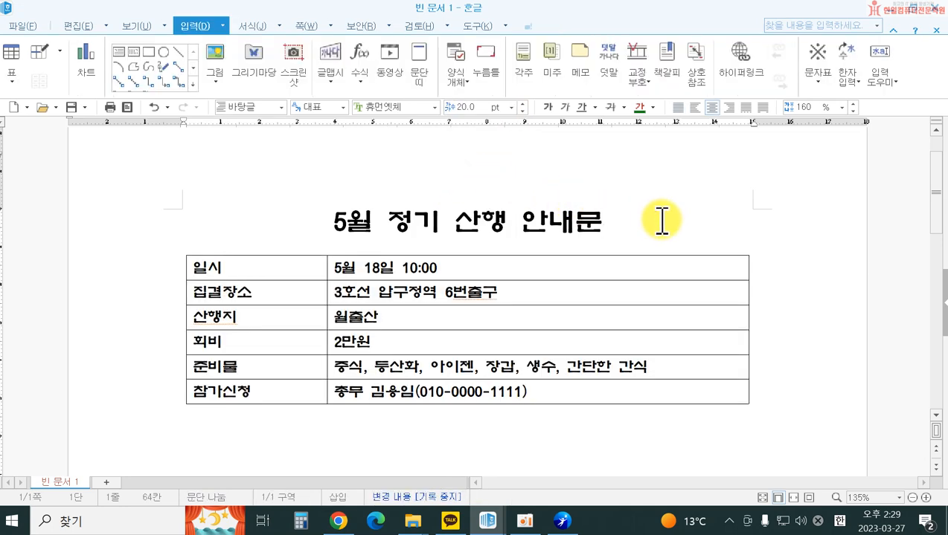
# Colour the label text in the table's first column, from 일시 to 참가신청, blue.
pyautogui.moveTo(271, 264); pyautogui.dragTo(275, 387)
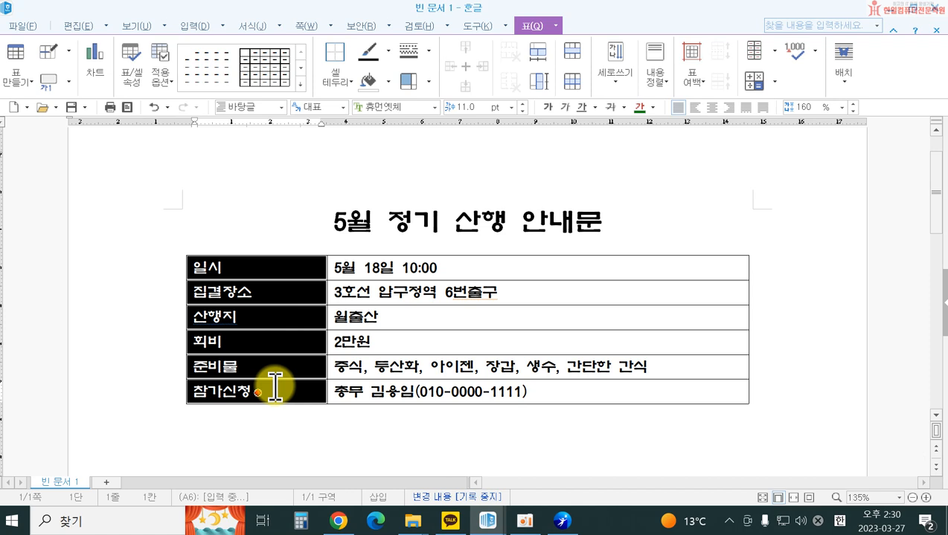
pyautogui.click(652, 107)
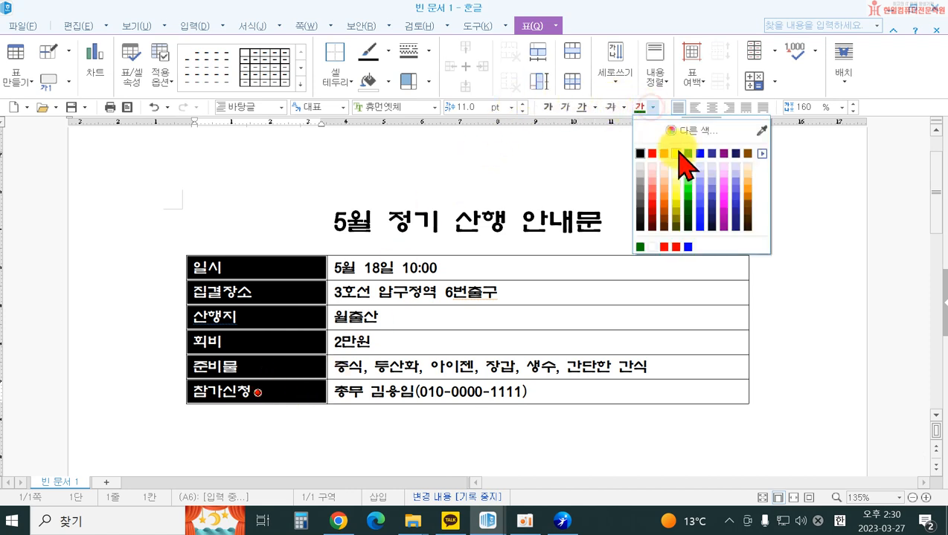
pyautogui.click(675, 153)
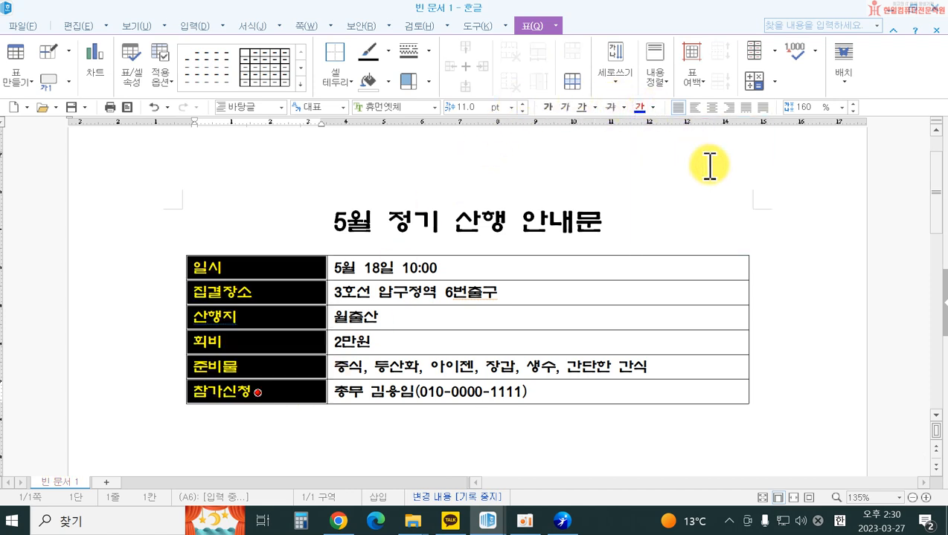
pyautogui.click(690, 220)
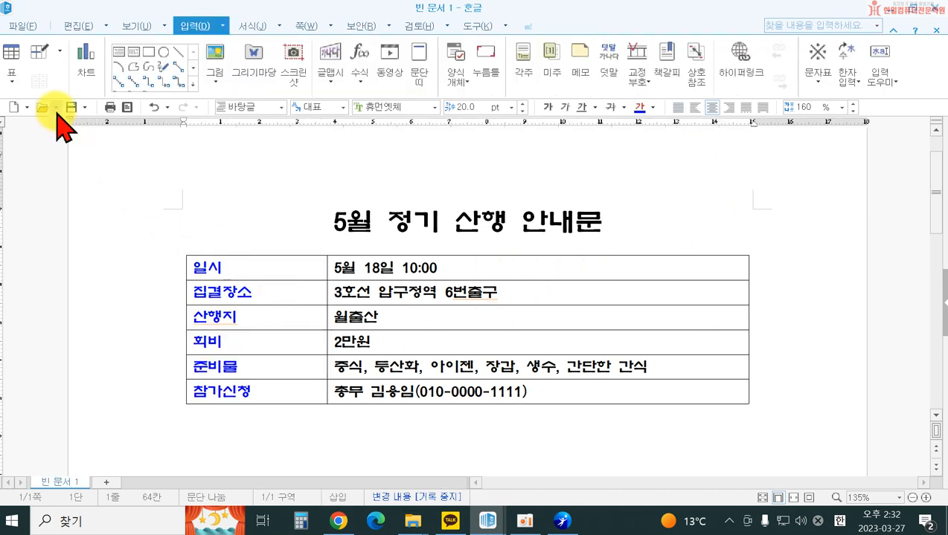
# Save the document as 정기 산행 안내문-1 in hwp format, declining to overwrite the existing 정기 산행 안내문 file.
pyautogui.click(33, 27)
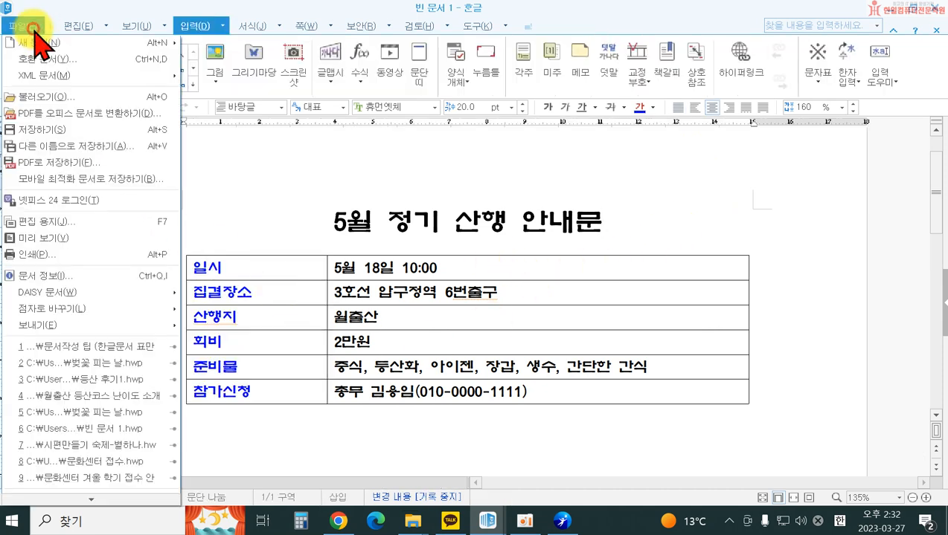
pyautogui.click(54, 130)
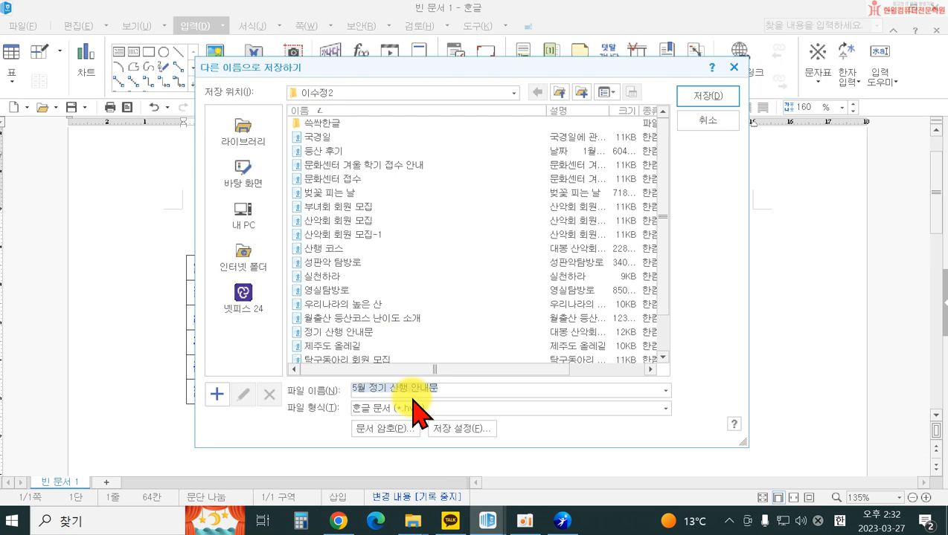
pyautogui.write('ㅈ')
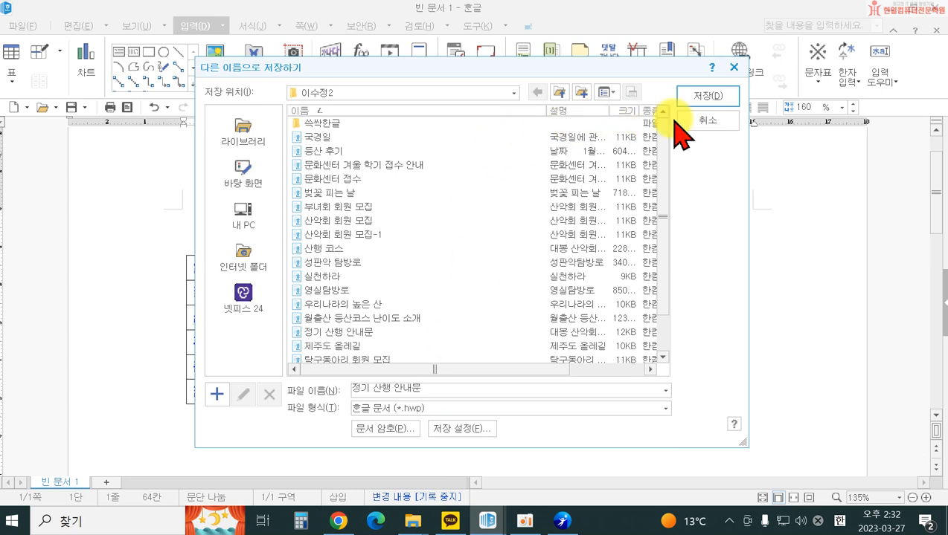
pyautogui.click(707, 97)
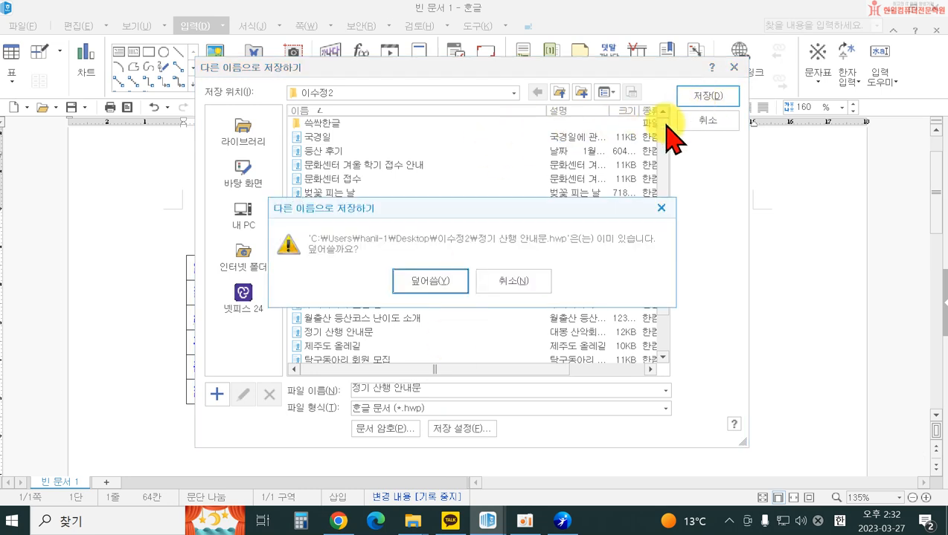
pyautogui.click(436, 290)
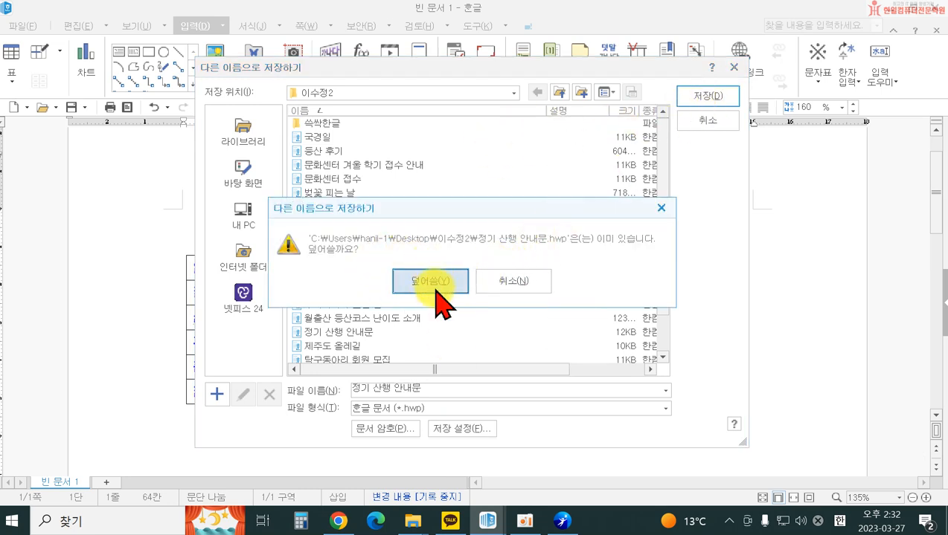
pyautogui.click(511, 281)
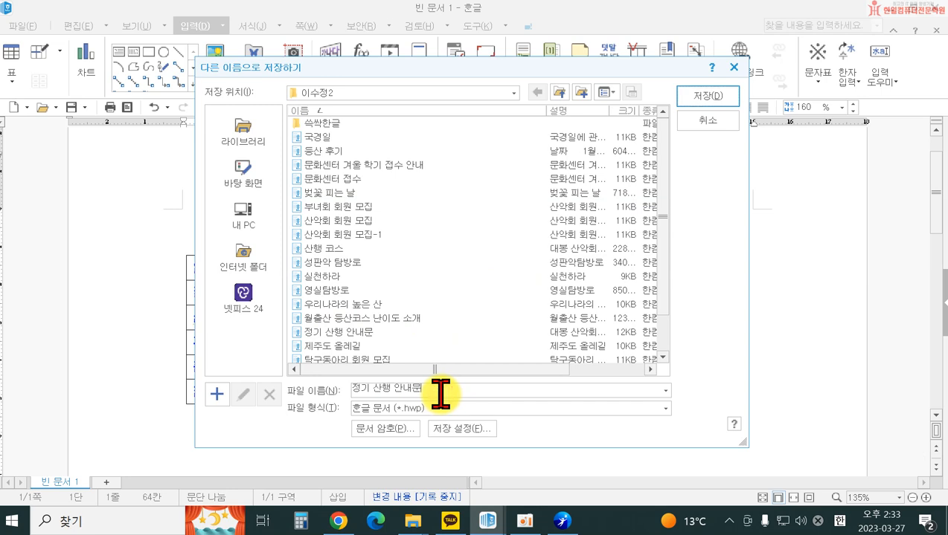
pyautogui.write('1')
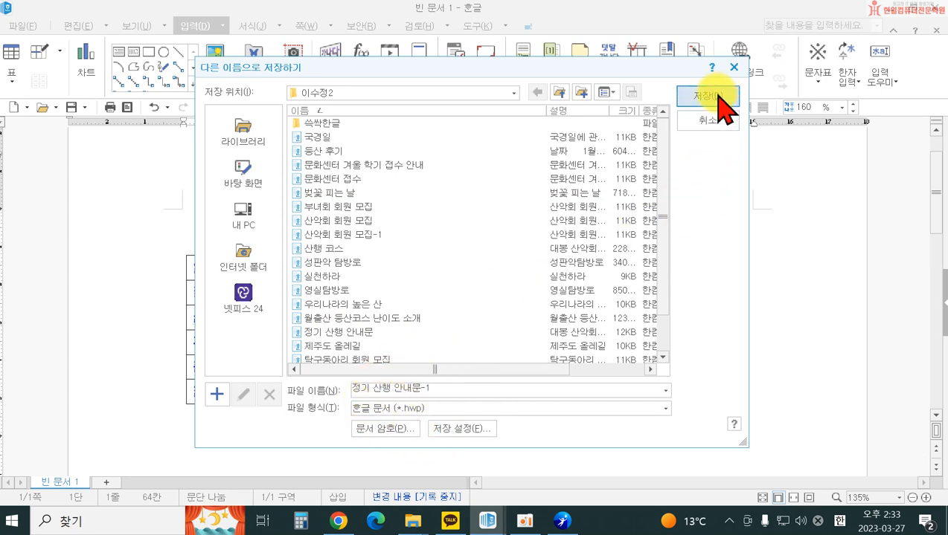
pyautogui.click(708, 96)
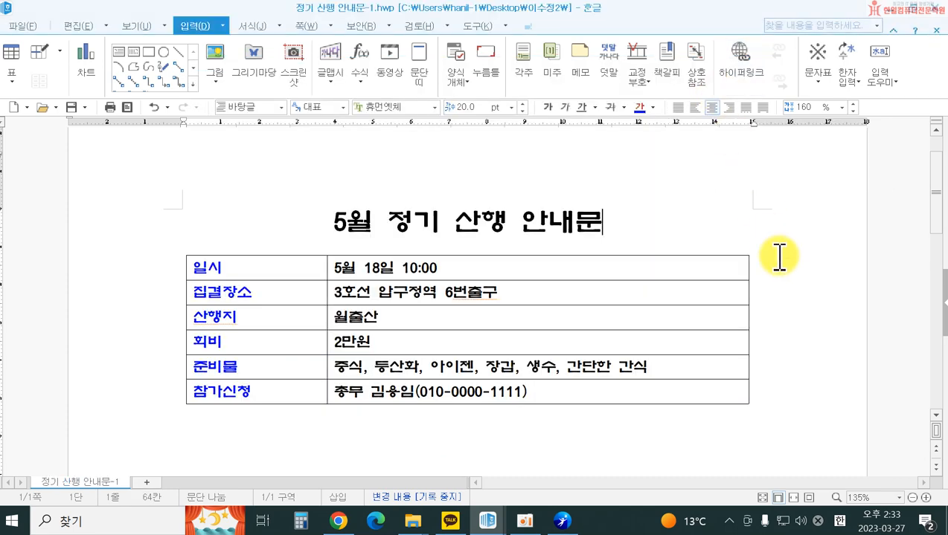